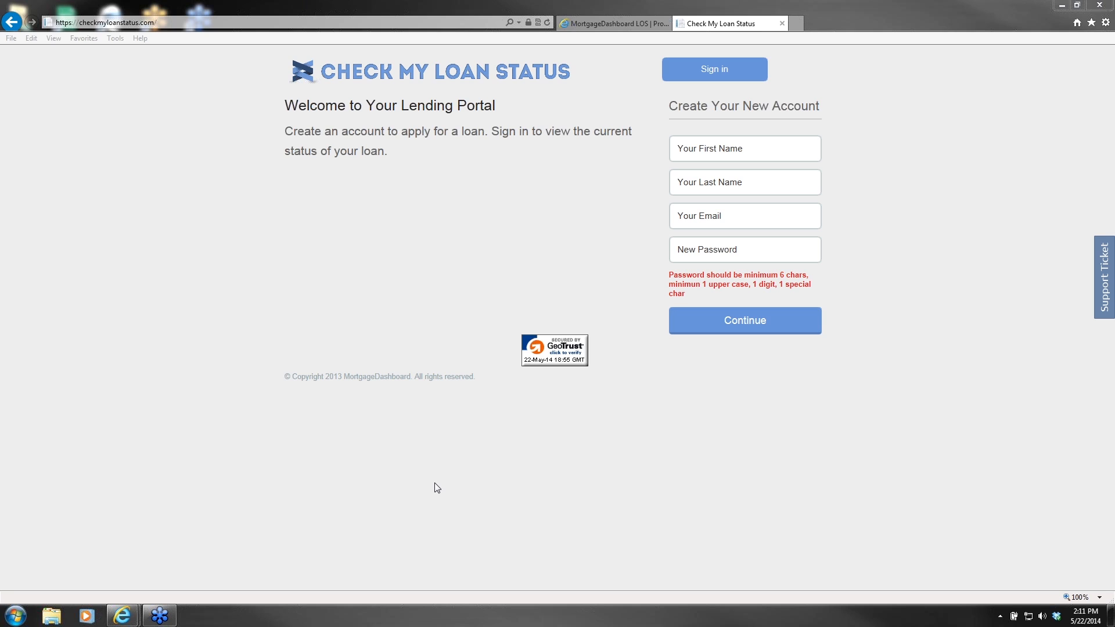
Step: Bring the browser forward and leave the new-account email field empty
left_click(560, 480)
left_click(250, 240)
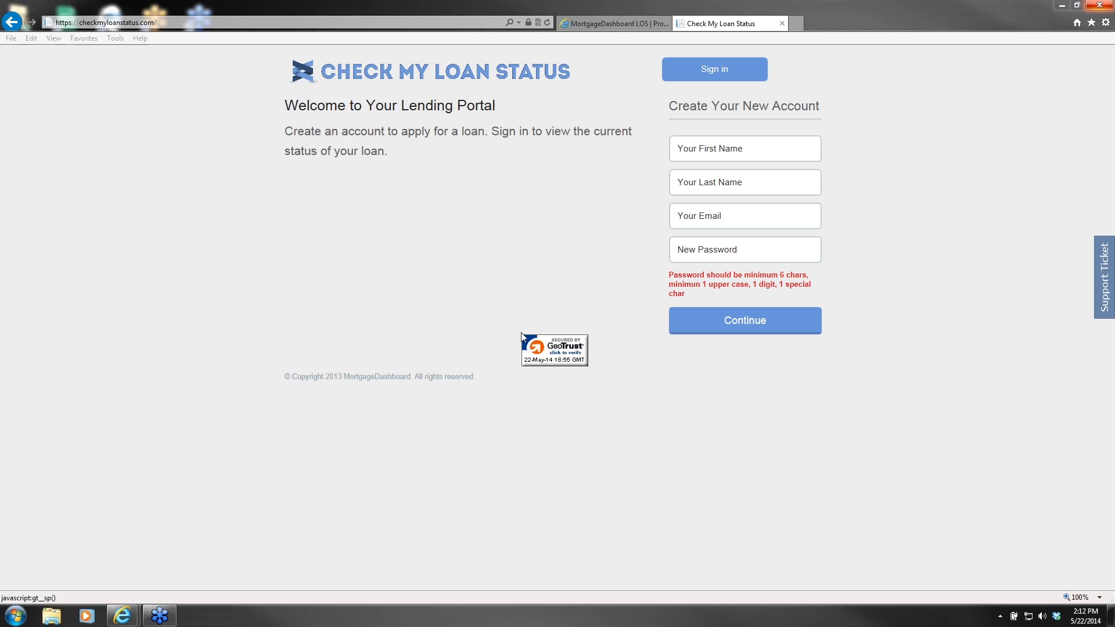
left_click(206, 222)
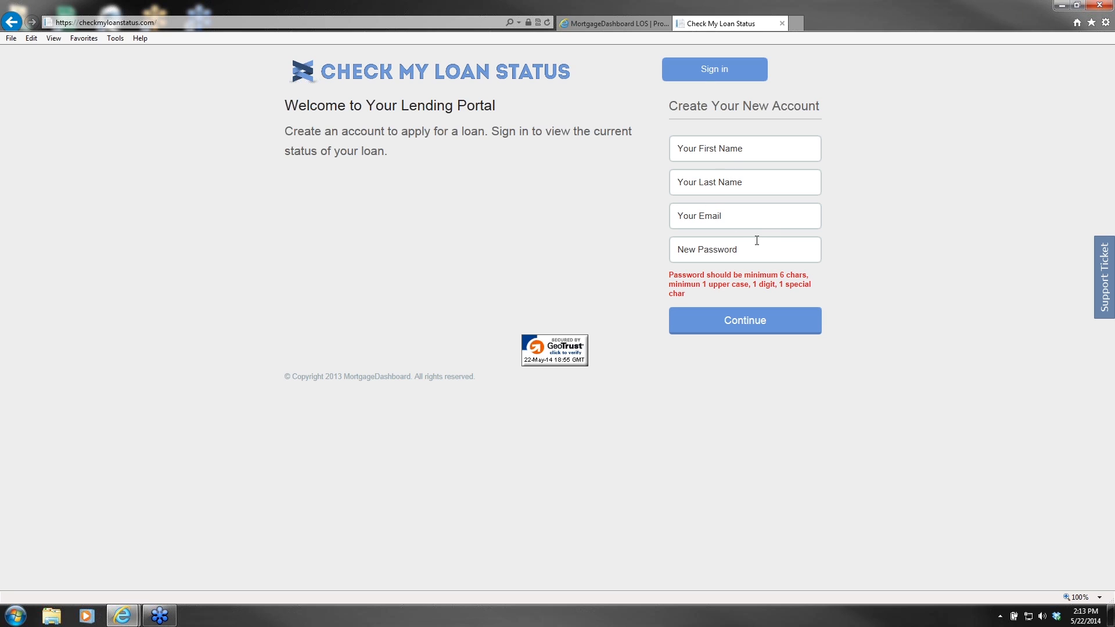
left_click(734, 216)
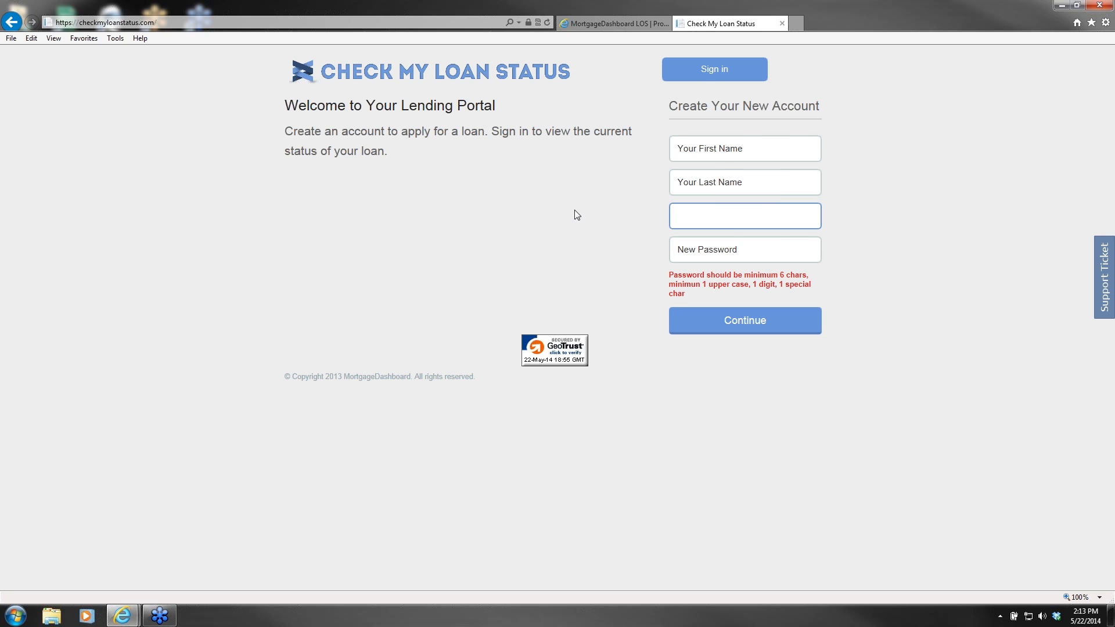
left_click(515, 203)
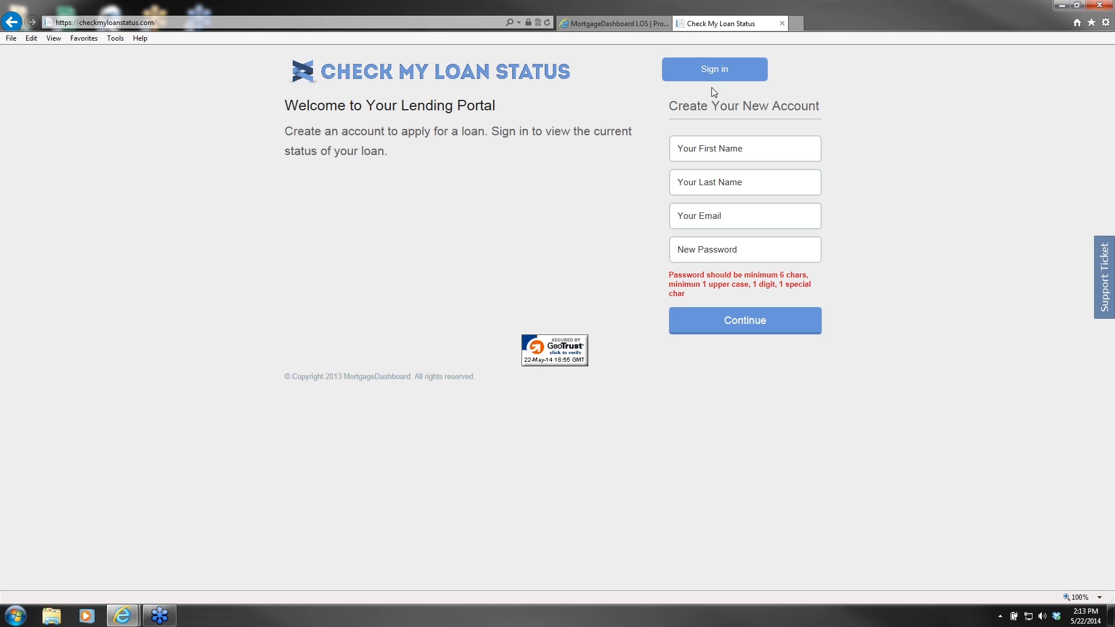
Step: Sign in to Check My Loan Status with the borrower's email address and password
left_click(718, 69)
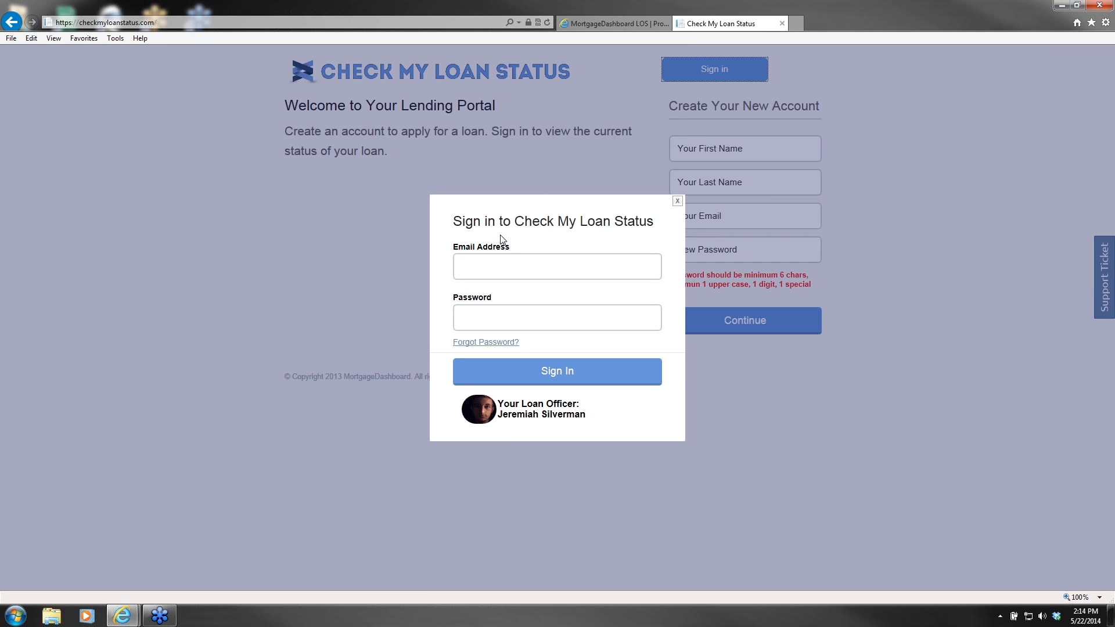
left_click(503, 264)
key("Tab")
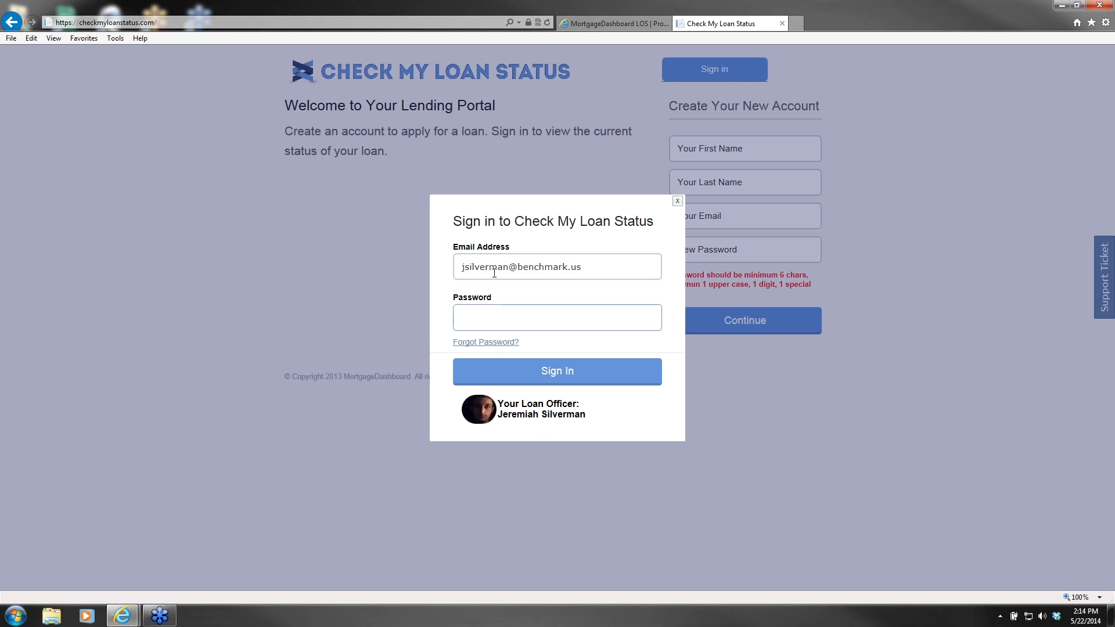
type("••••••••")
left_click(576, 378)
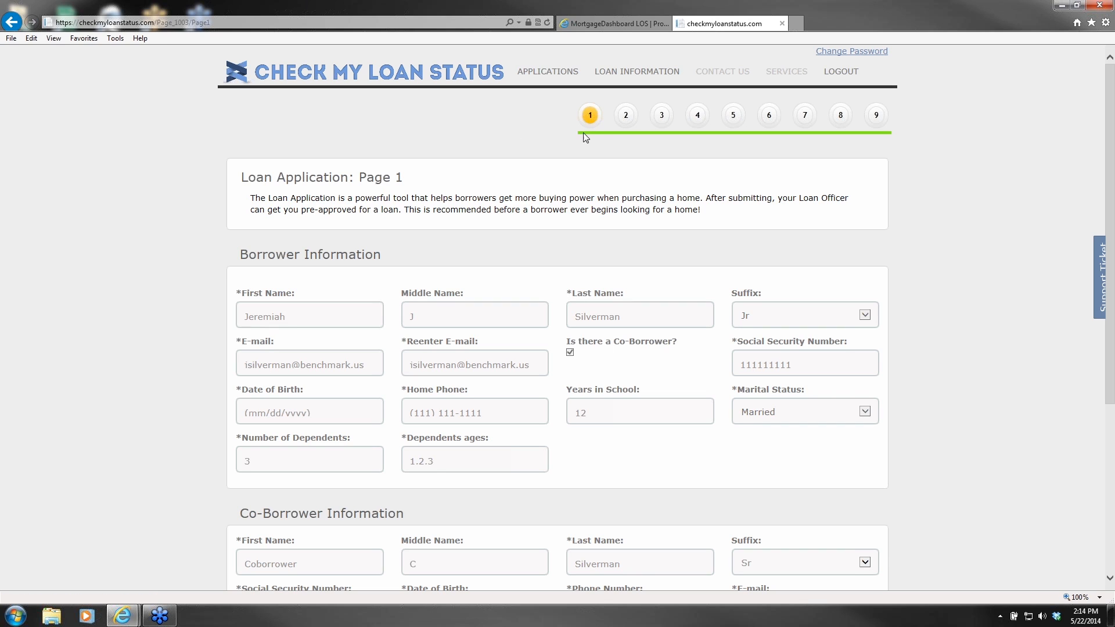
Step: Review Page 1's prefilled borrower and co-borrower information, both marked Married
scroll(541, 139, "down", 1)
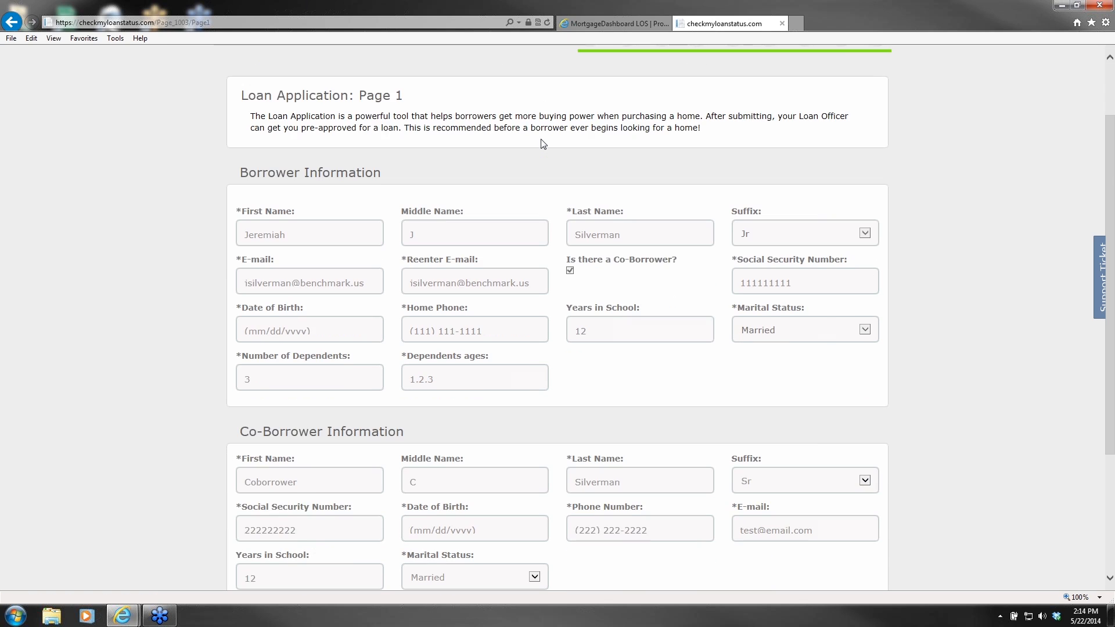
scroll(502, 159, "up", 1)
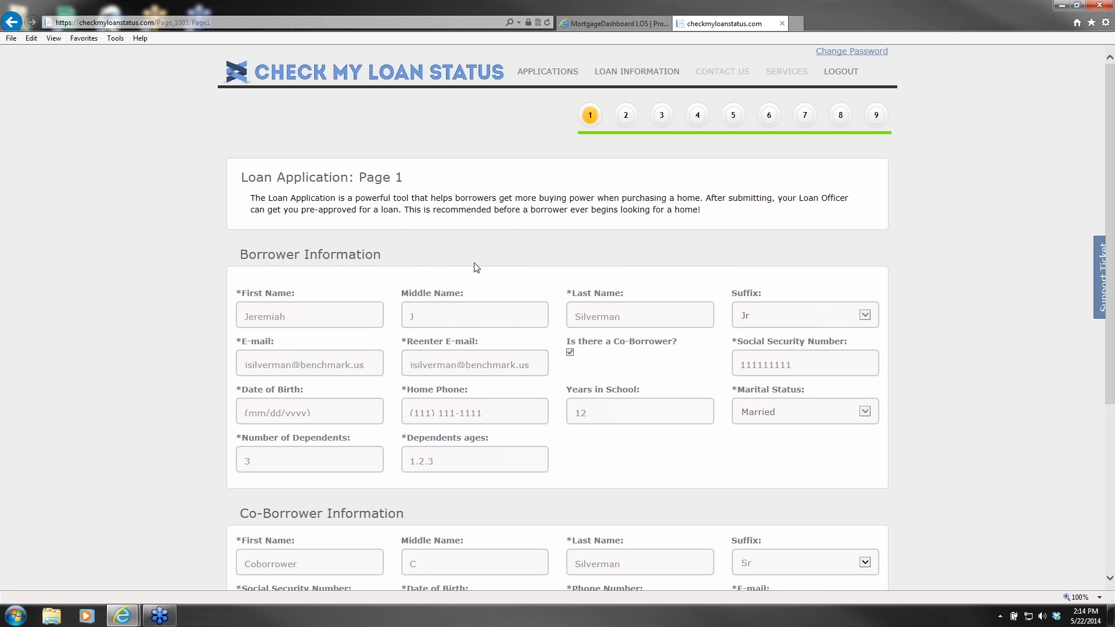
scroll(498, 253, "down", 1)
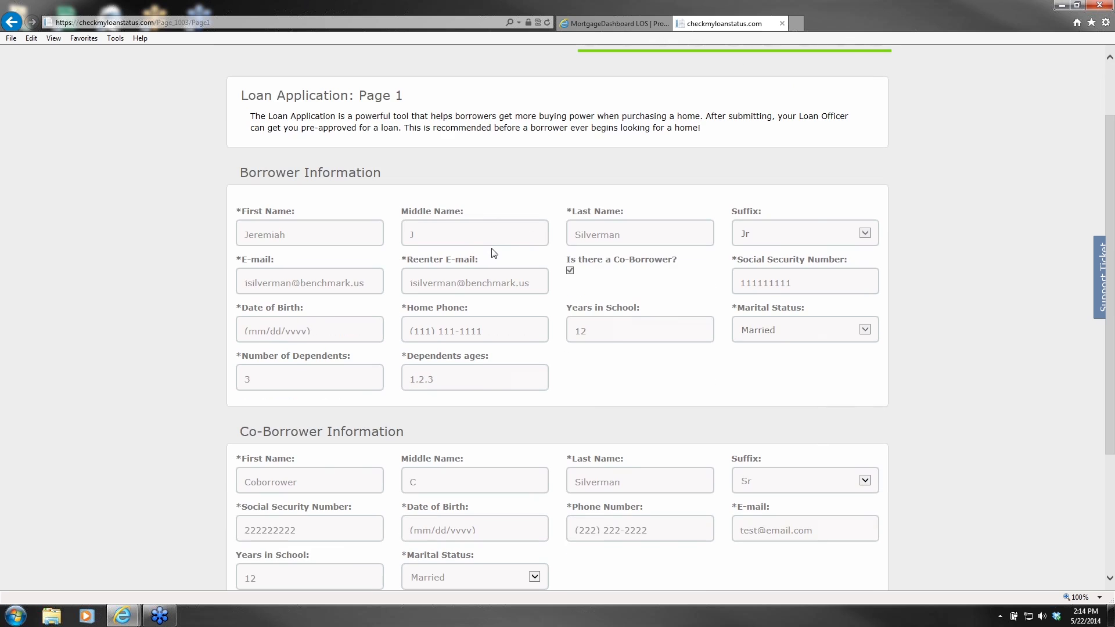
scroll(493, 253, "down", 1)
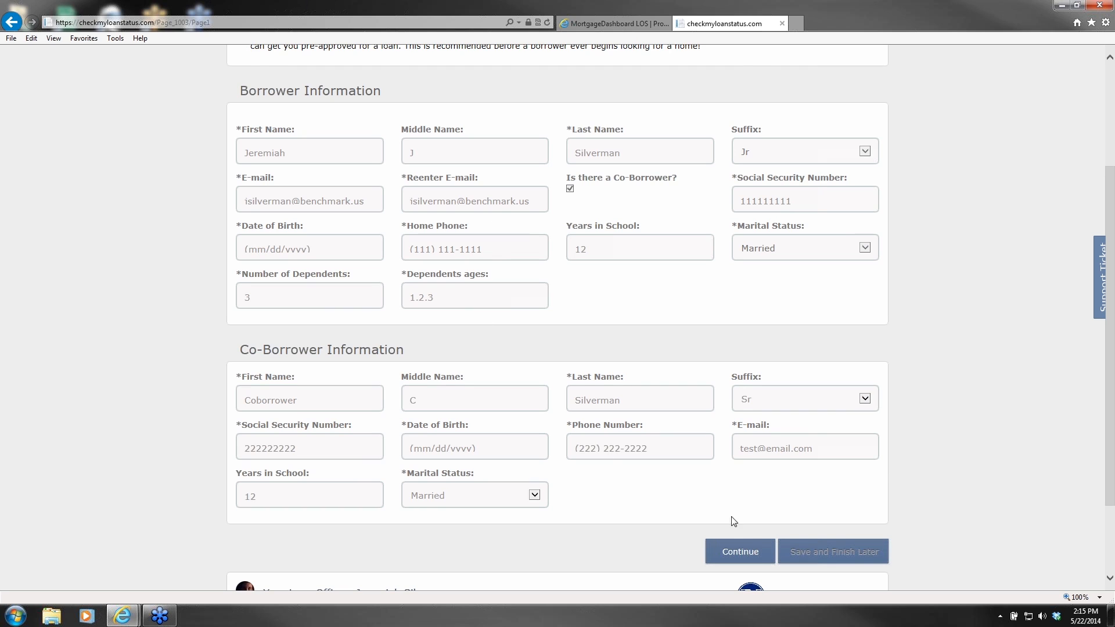
scroll(656, 522, "down", 1)
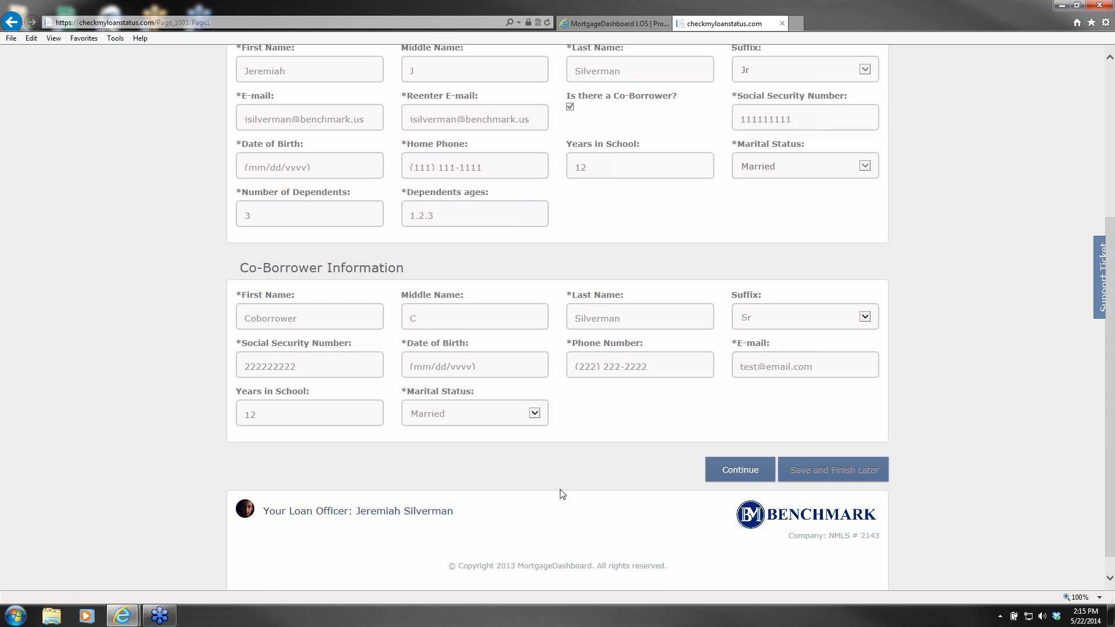
scroll(562, 495, "up", 5)
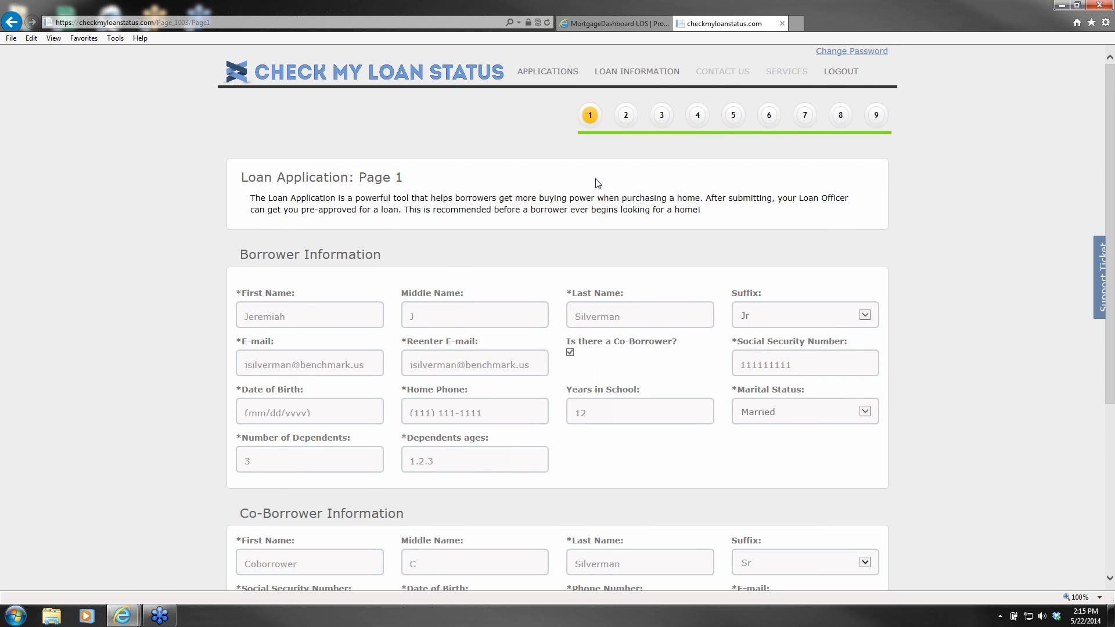
scroll(648, 449, "down", 1)
scroll(647, 449, "down", 5)
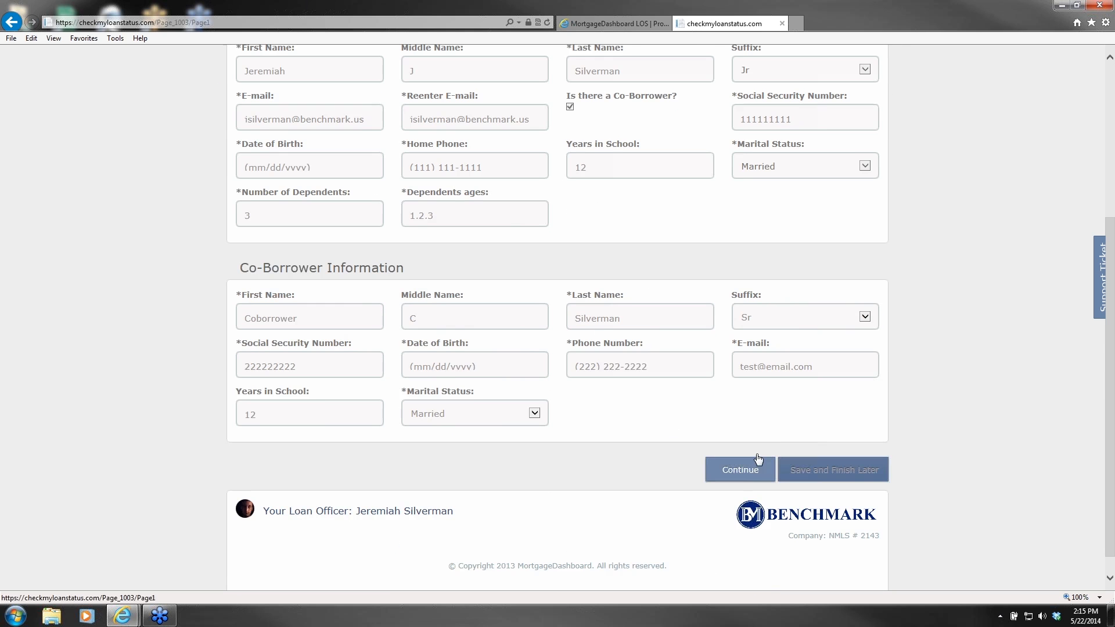
scroll(625, 321, "up", 8)
Step: Go to Loan Application Page 2 and review the address details
left_click(625, 116)
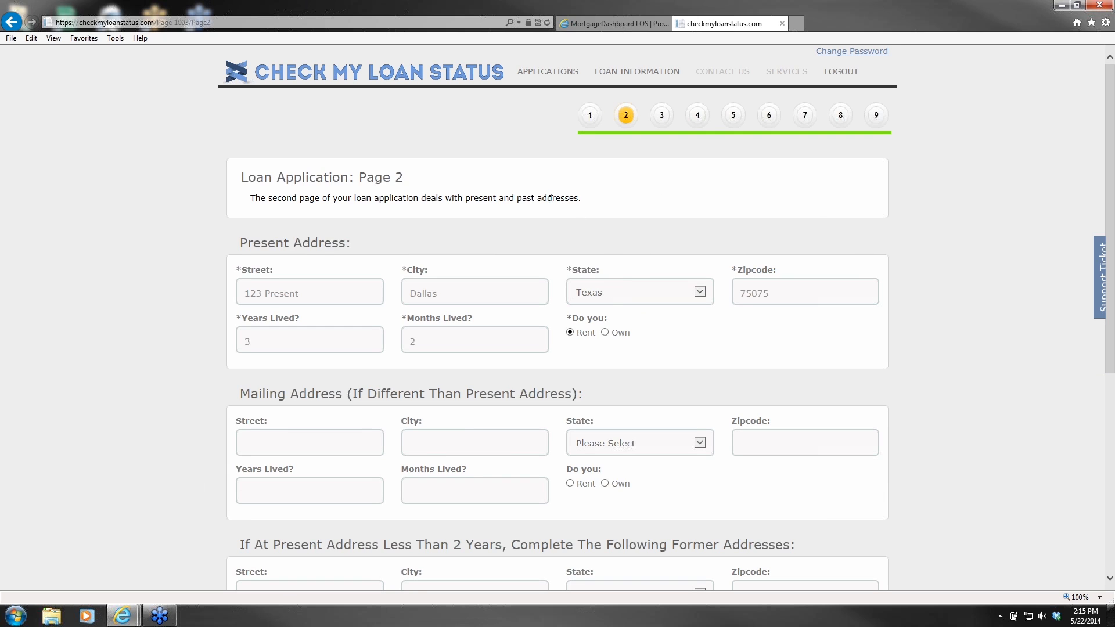
scroll(558, 186, "down", 1)
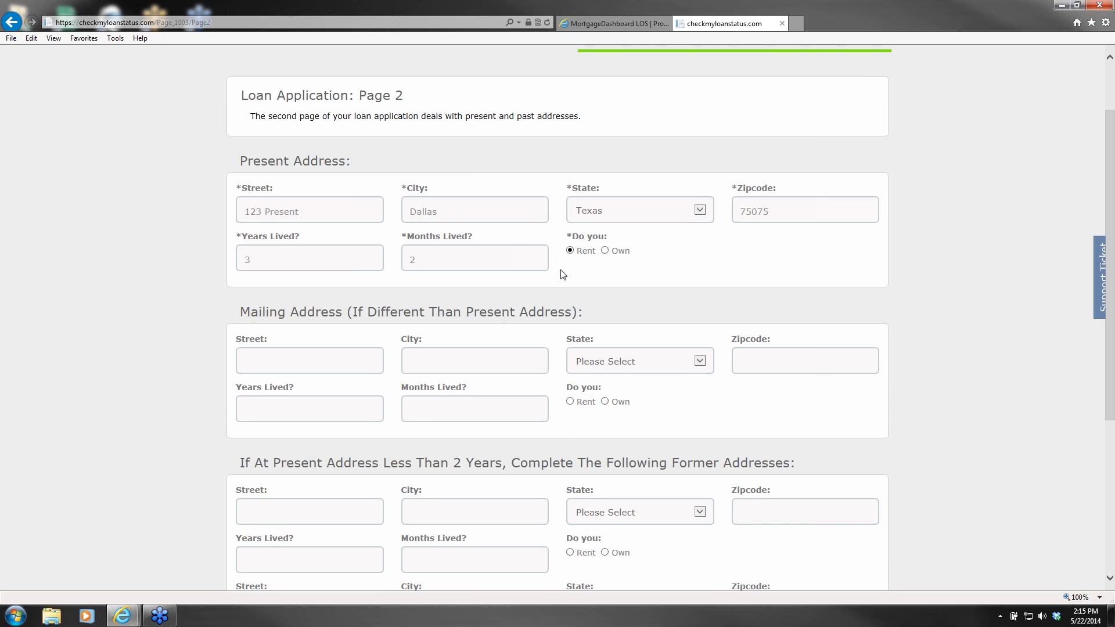
scroll(563, 274, "down", 1)
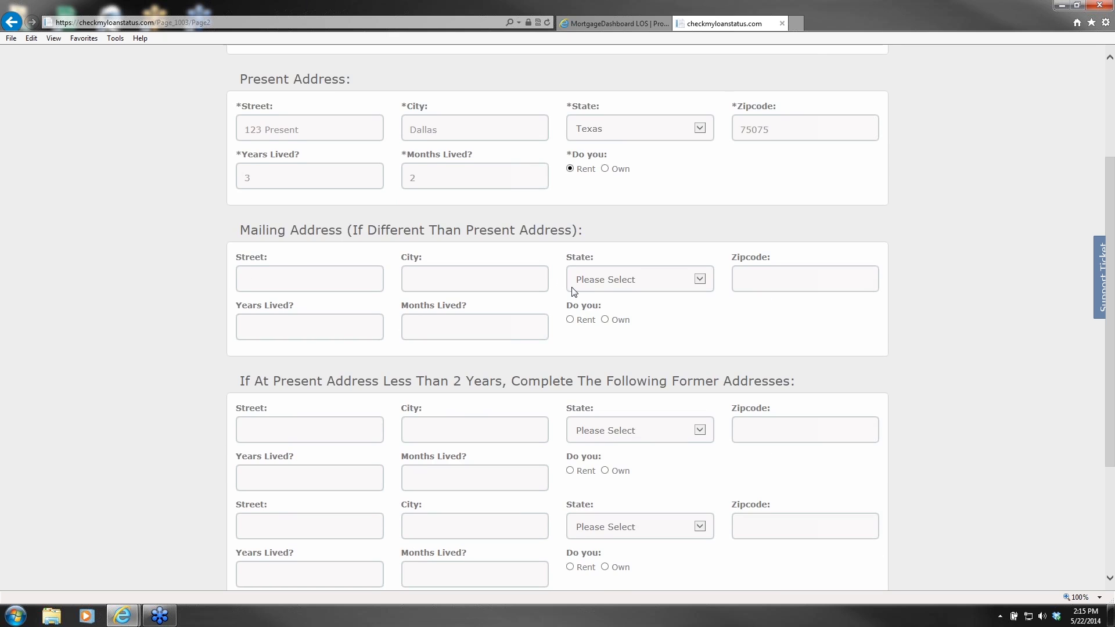
scroll(573, 291, "down", 1)
scroll(574, 291, "up", 2)
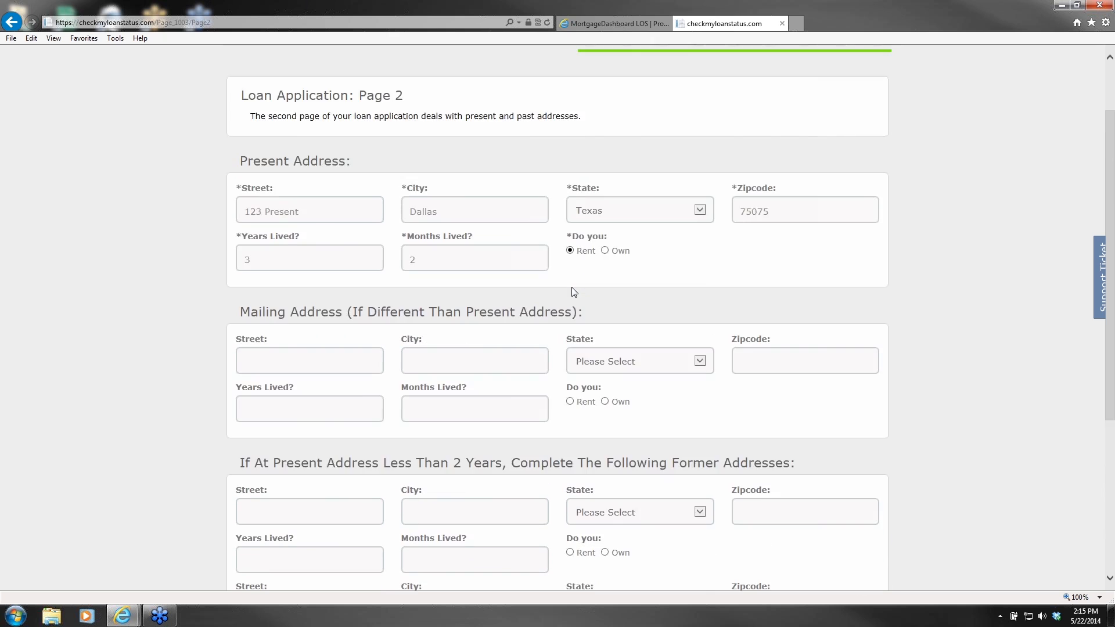
scroll(574, 291, "up", 1)
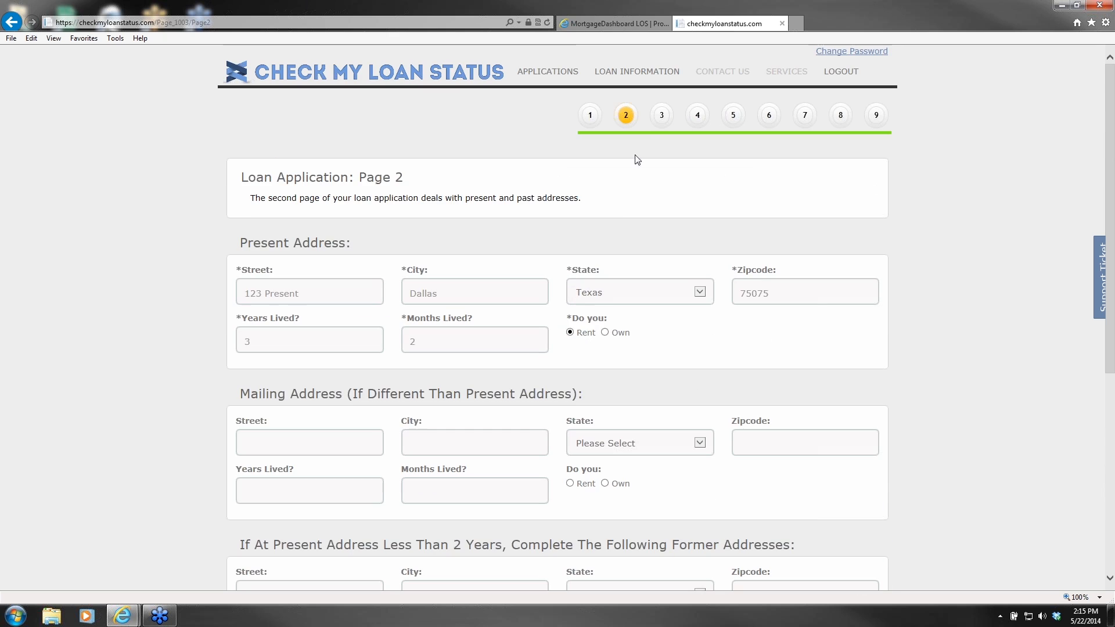
Step: Review Page 3's property details: FHA loan of 96500.00 at 5.125% over 360 months
left_click(661, 119)
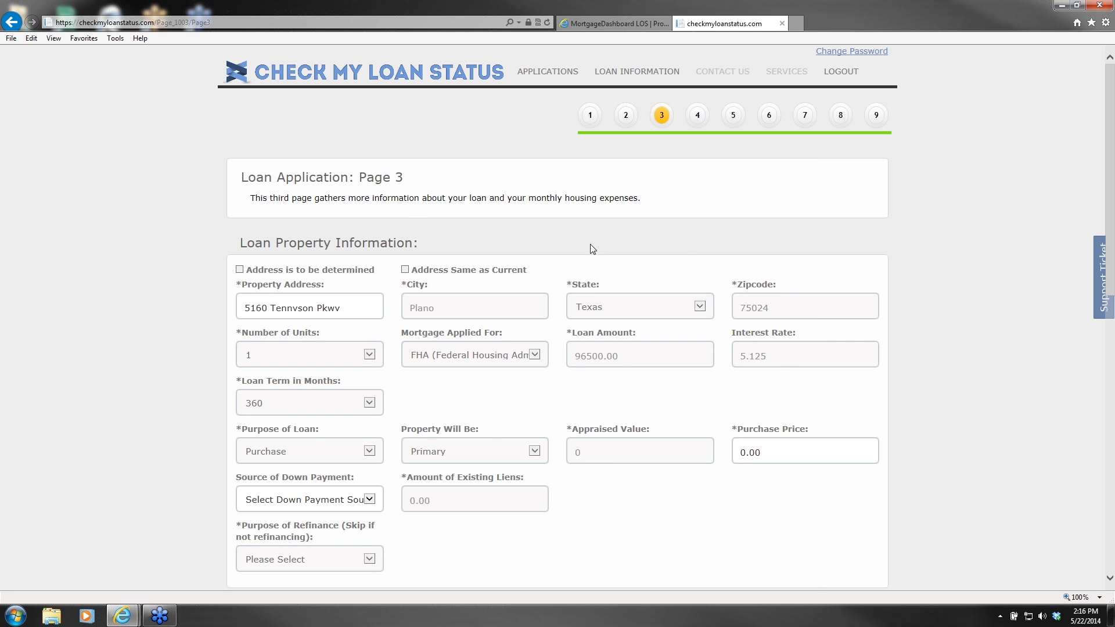
scroll(581, 246, "down", 2)
scroll(755, 185, "up", 2)
scroll(580, 262, "down", 2)
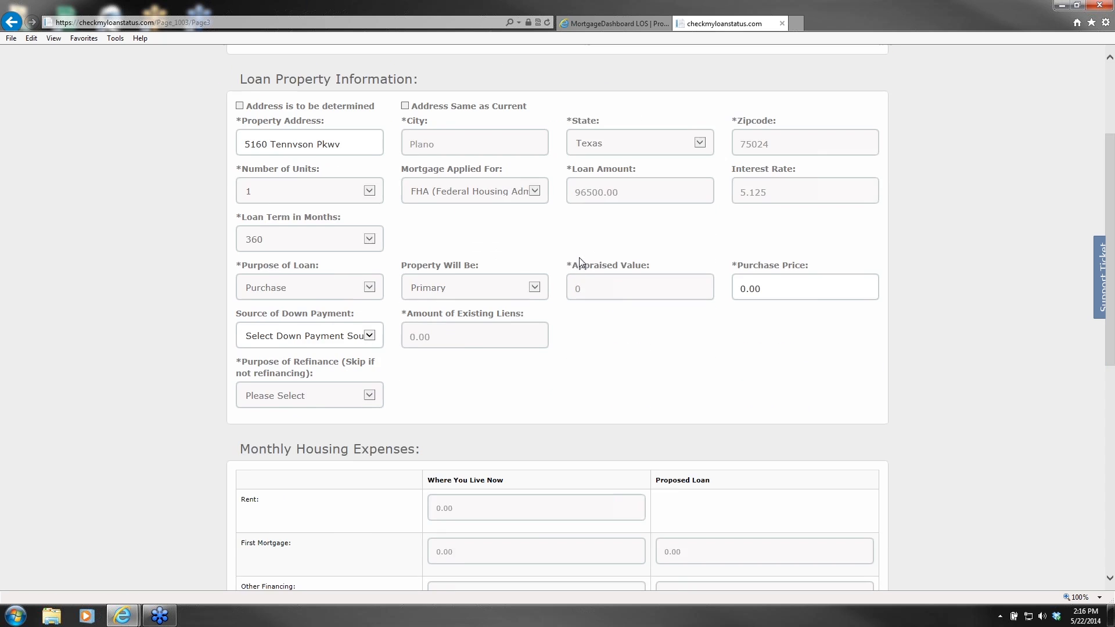
scroll(579, 263, "up", 2)
scroll(547, 249, "down", 2)
scroll(503, 302, "down", 1)
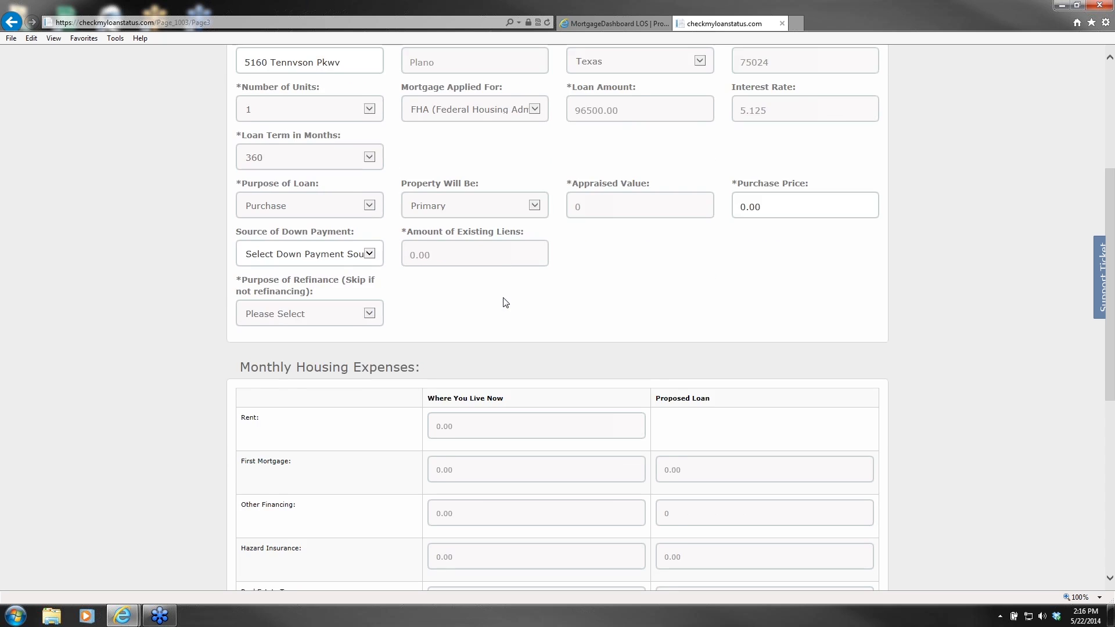
scroll(505, 302, "down", 1)
scroll(459, 373, "down", 1)
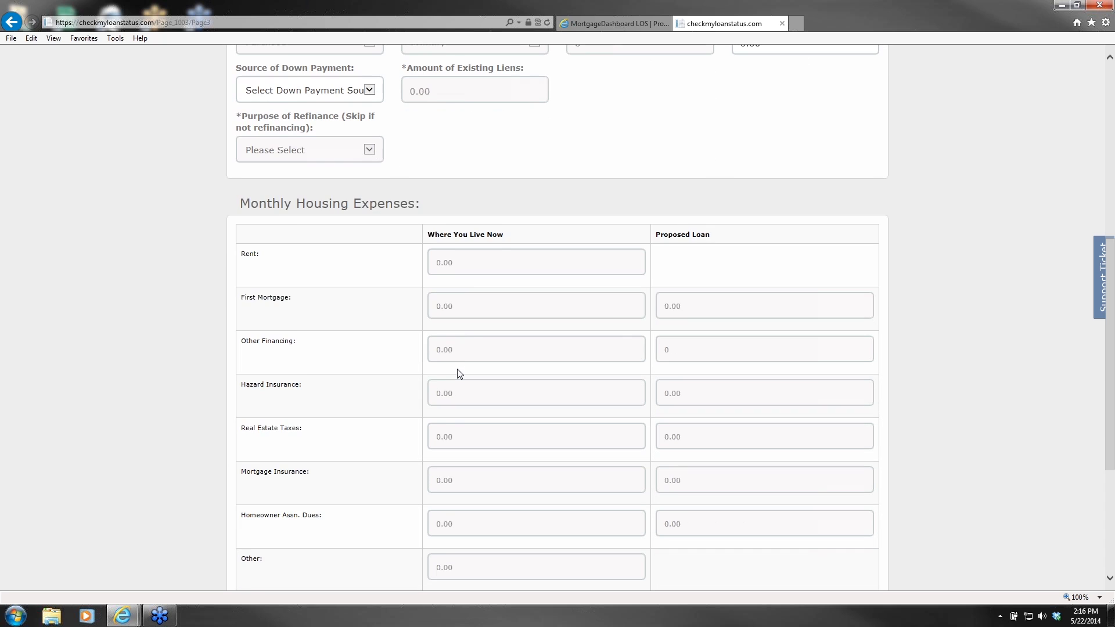
scroll(459, 373, "down", 1)
scroll(459, 373, "up", 2)
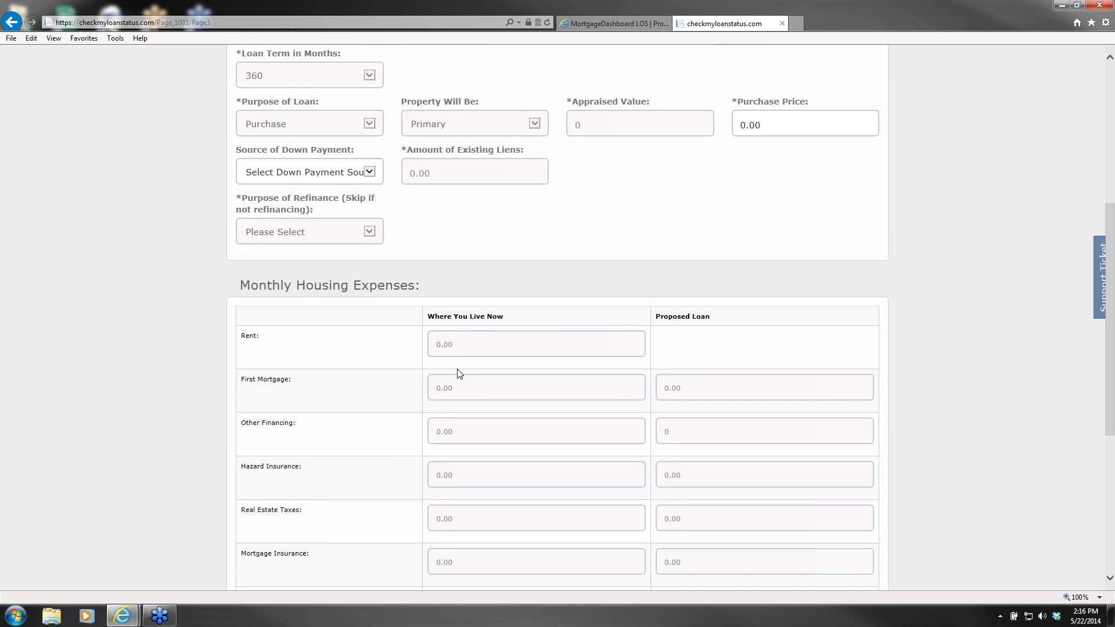
scroll(459, 373, "up", 3)
scroll(459, 373, "up", 2)
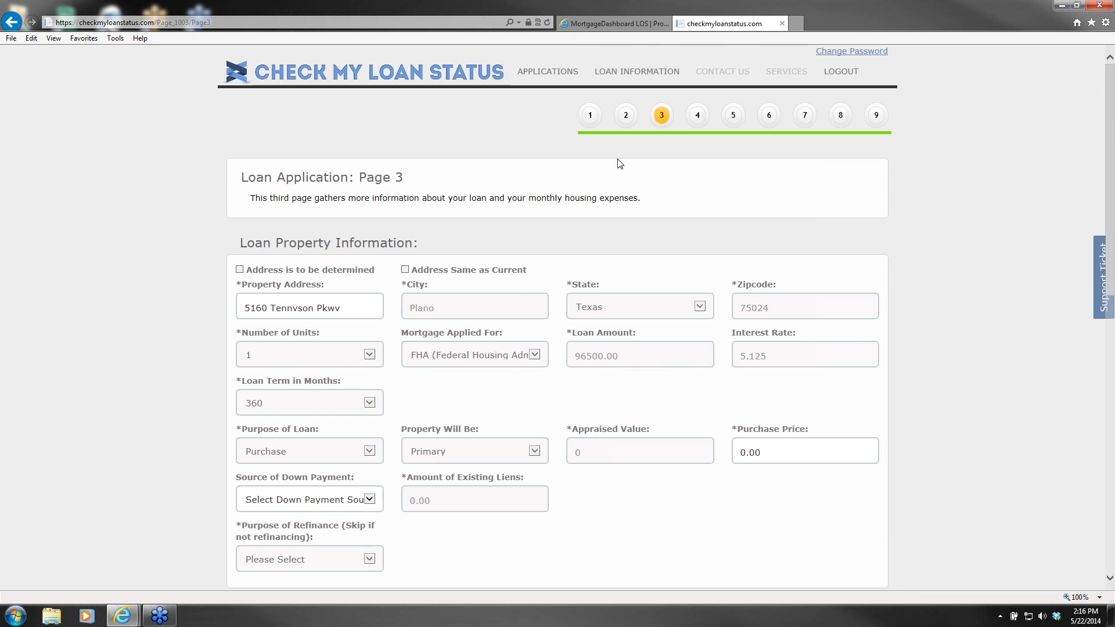
Step: Go to Loan Application Page 4 and review its contents
left_click(696, 119)
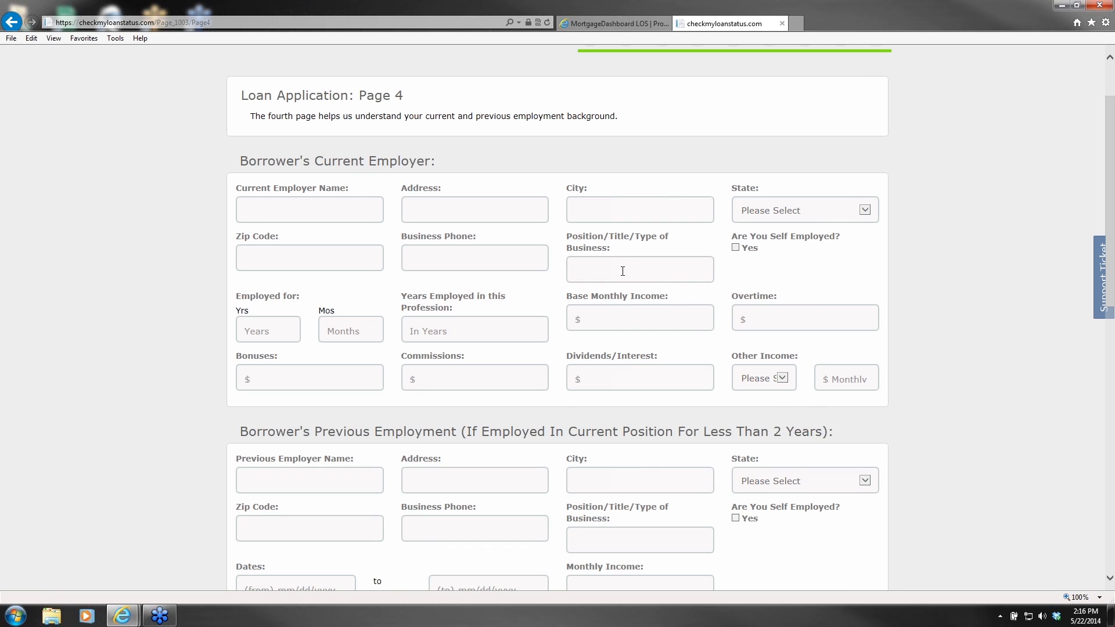
scroll(622, 270, "down", 3)
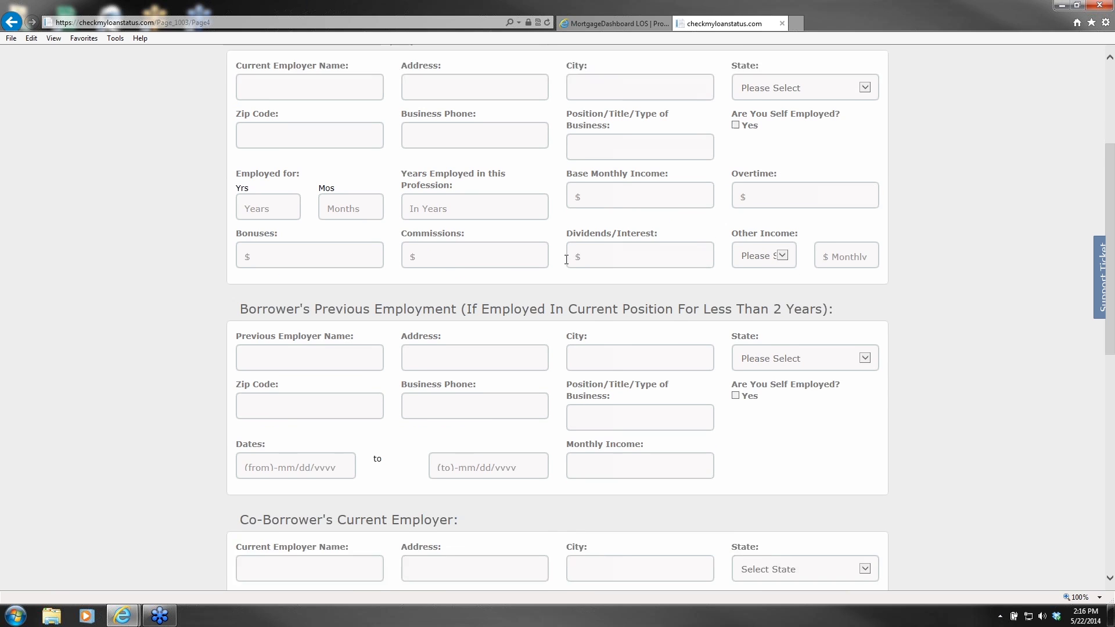
scroll(543, 308, "down", 5)
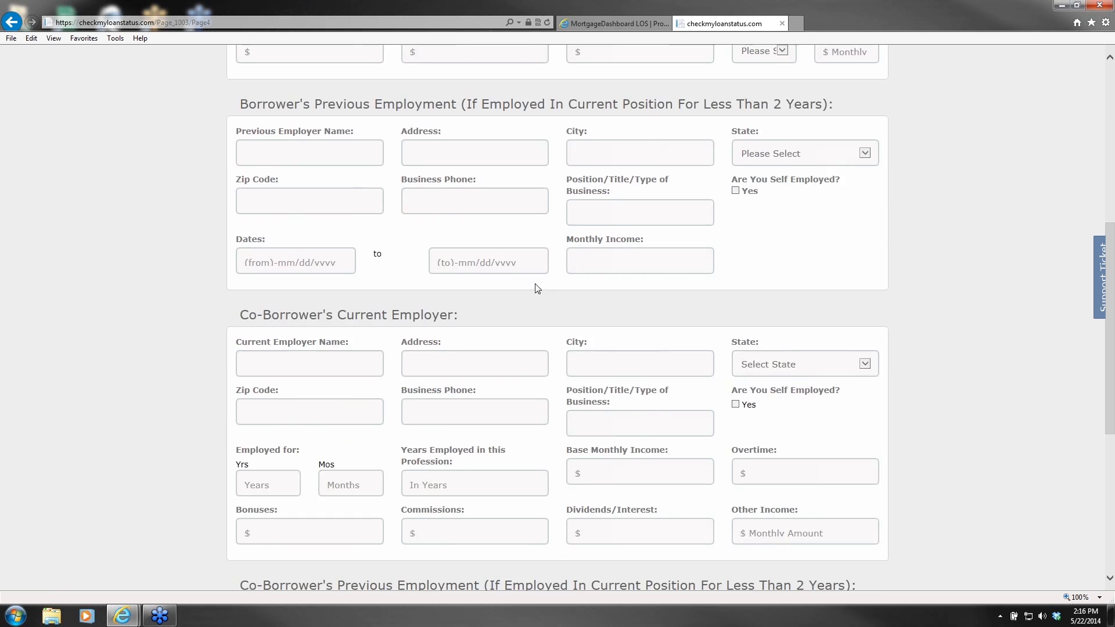
scroll(523, 294, "down", 6)
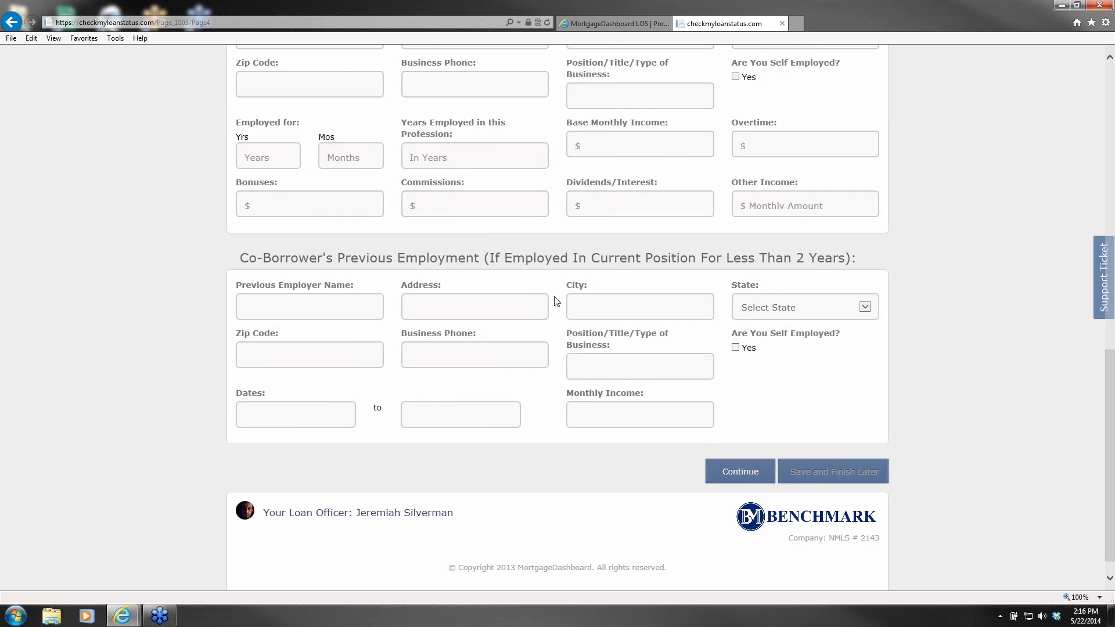
scroll(580, 307, "up", 6)
scroll(635, 294, "up", 7)
Step: Review Page 5's liquid assets, with Cash Deposit Towards Purchase at 0
left_click(733, 114)
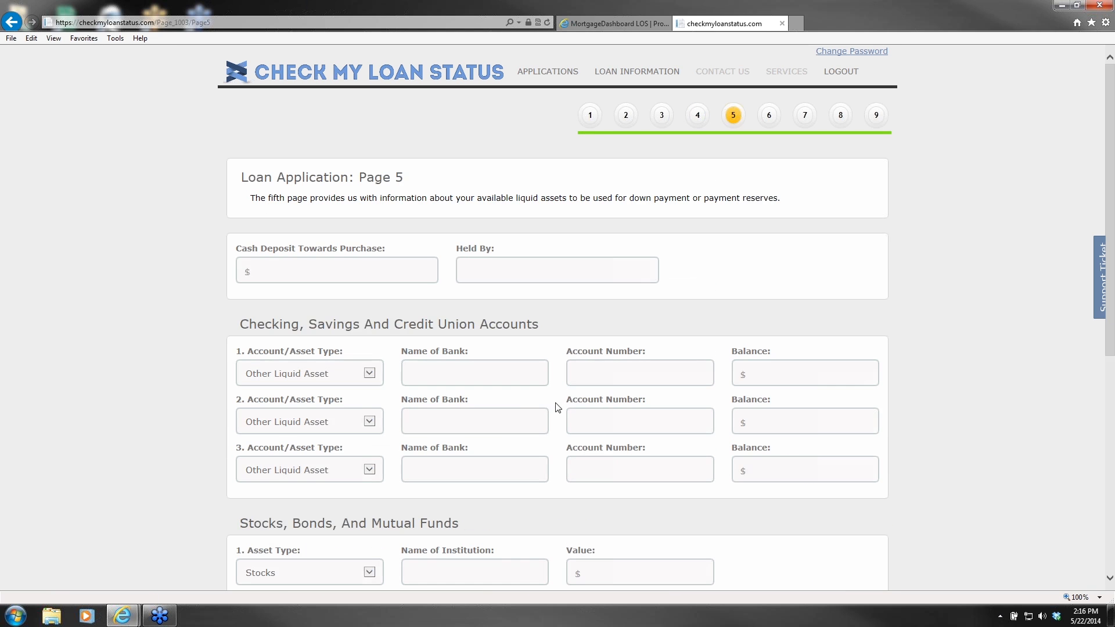
scroll(568, 375, "down", 2)
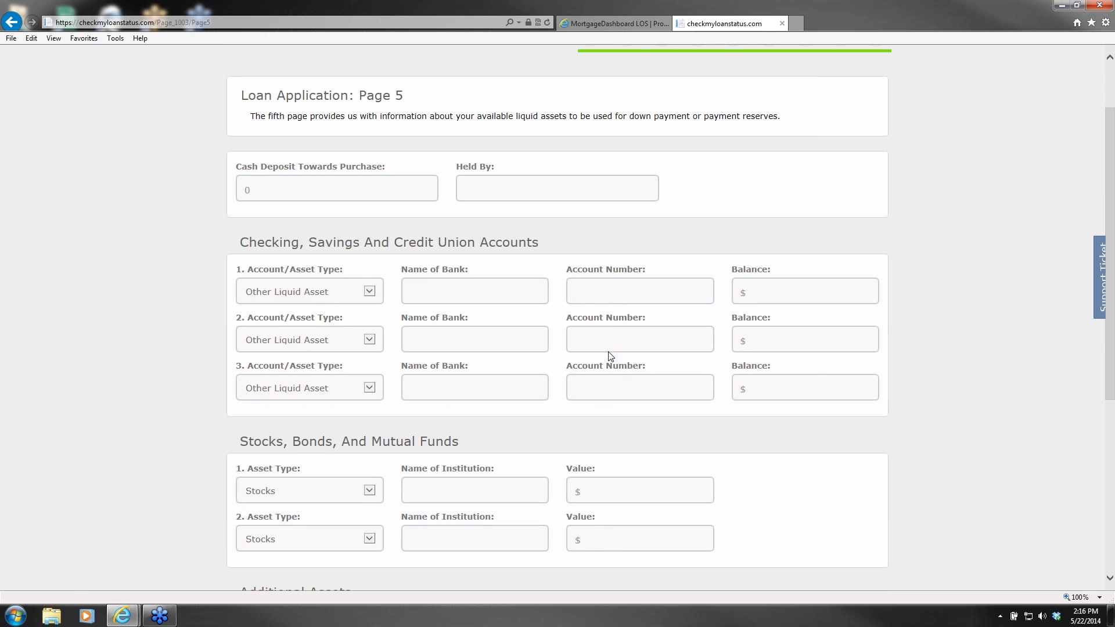
scroll(597, 326, "down", 2)
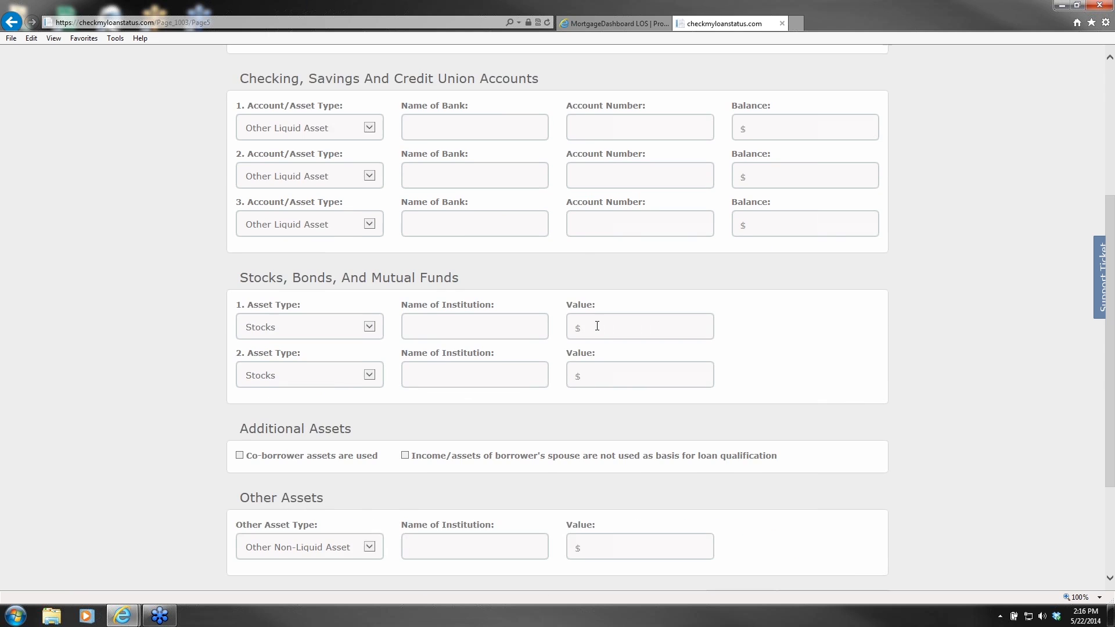
scroll(596, 325, "down", 1)
scroll(597, 326, "up", 3)
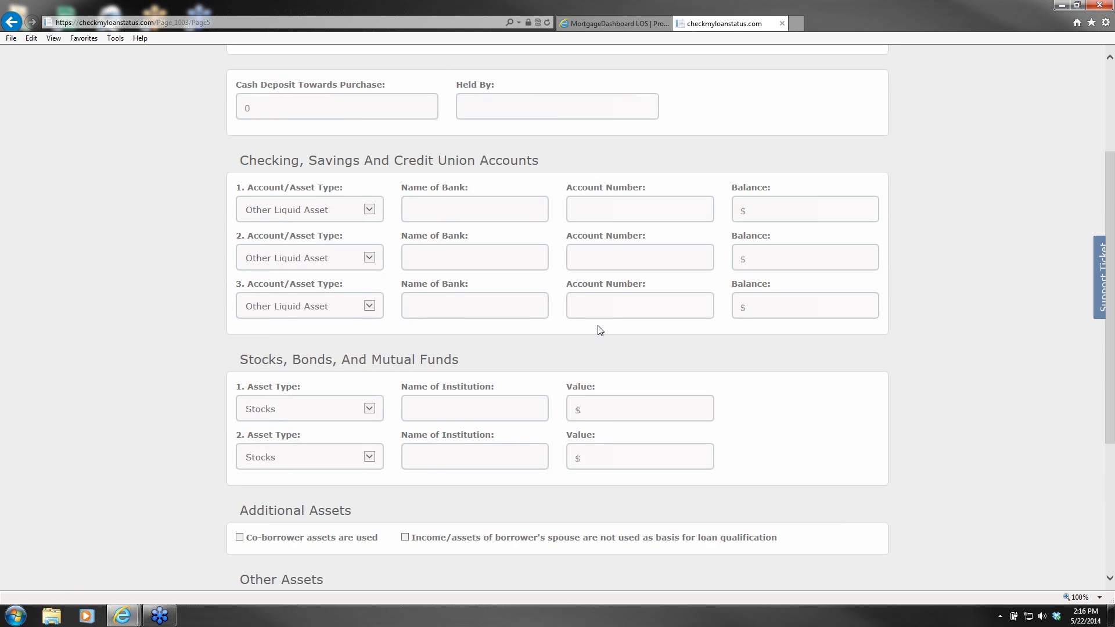
scroll(608, 339, "up", 2)
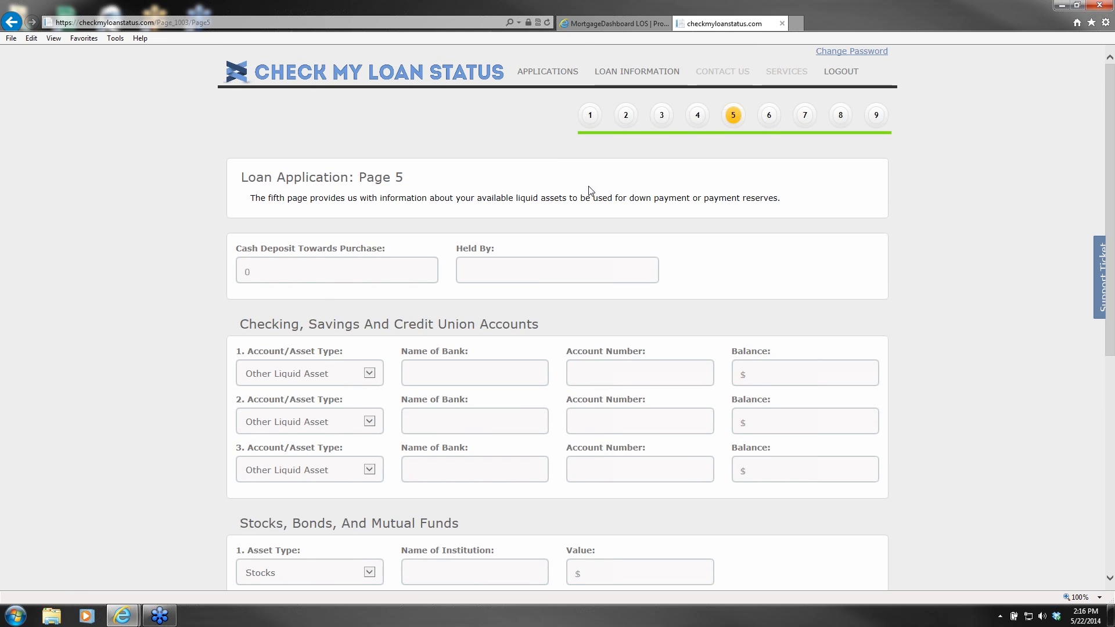
Step: Review Loan Application Pages 6 and 7
left_click(767, 116)
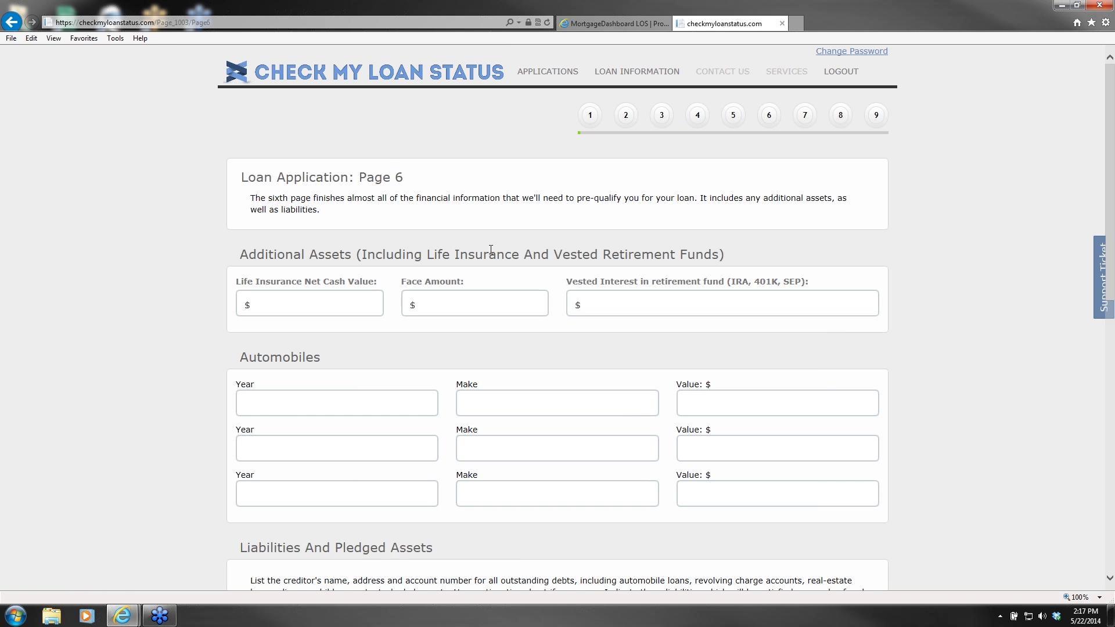
scroll(519, 246, "down", 4)
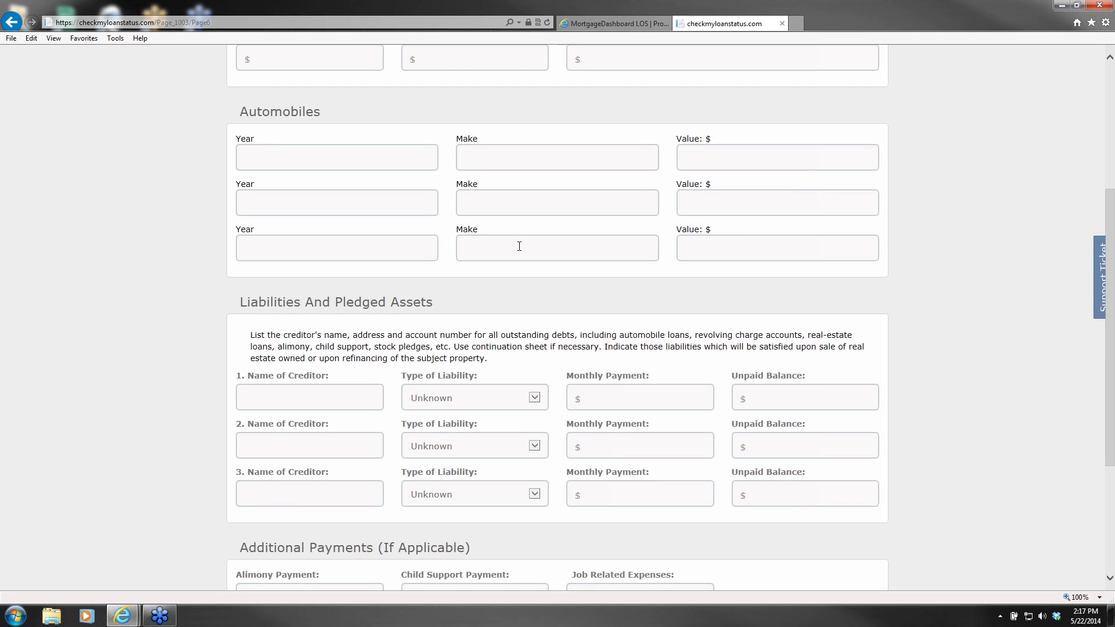
scroll(519, 246, "up", 4)
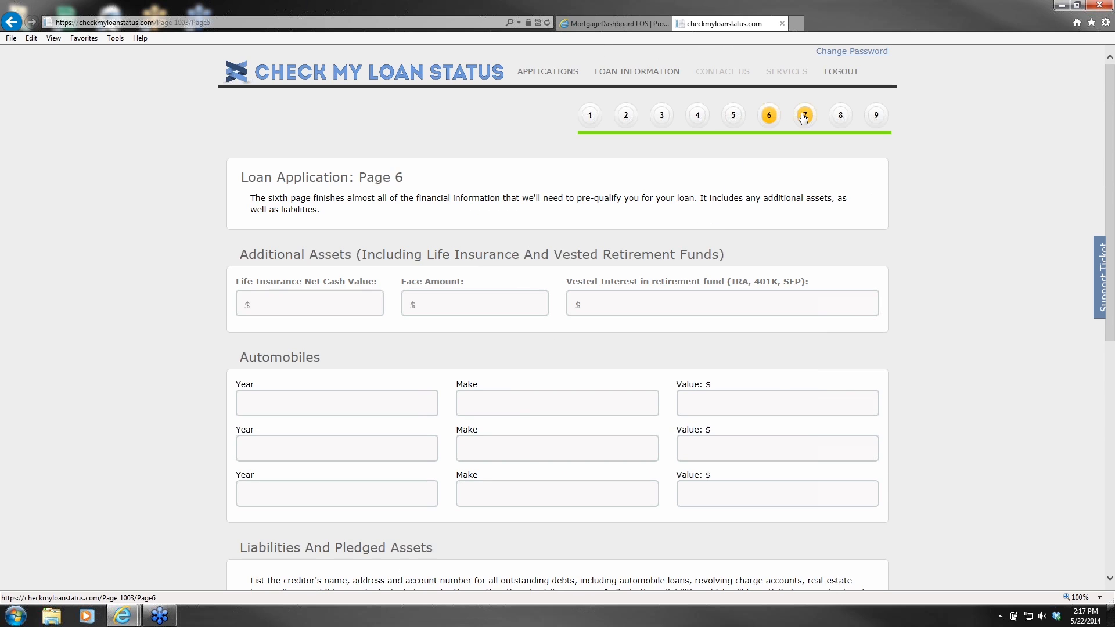
left_click(804, 118)
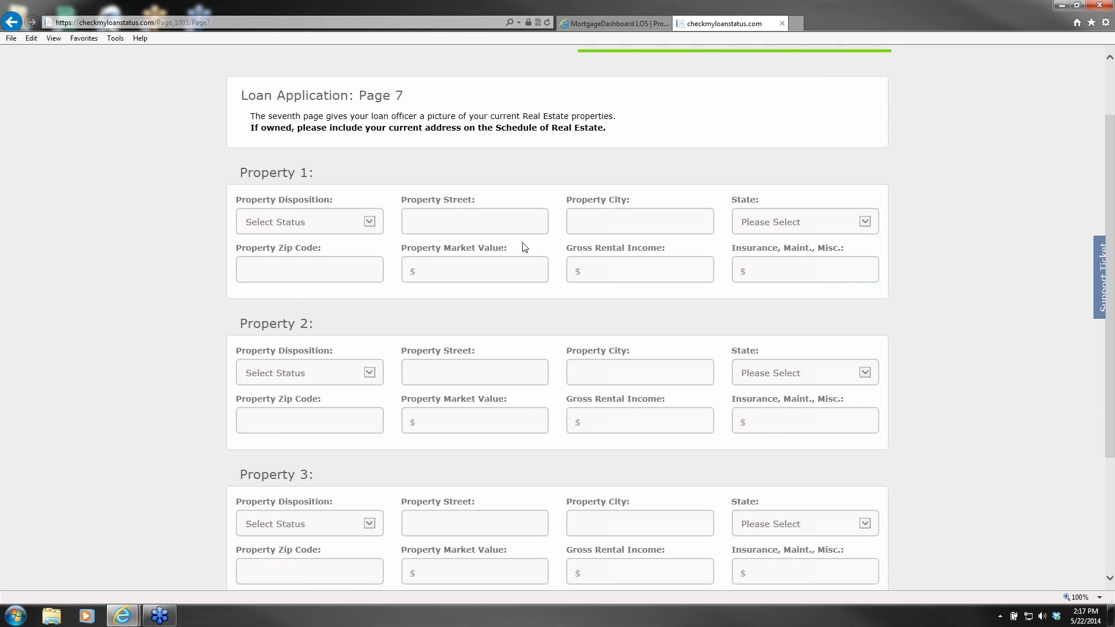
scroll(659, 249, "up", 2)
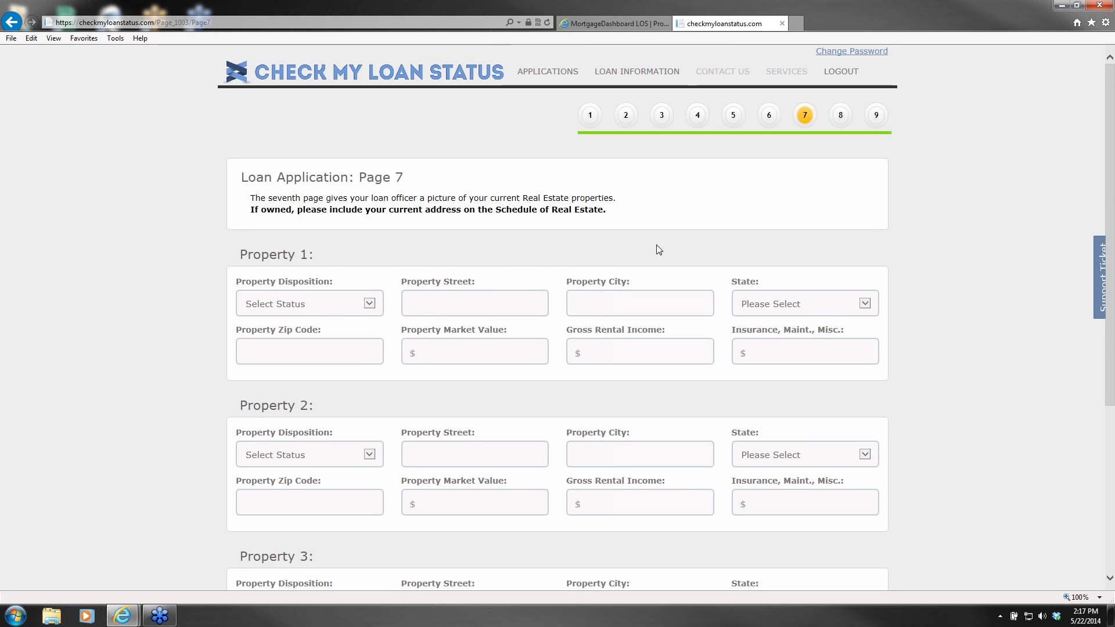
Step: Review Page 8's borrower and co-borrower declaration questions
left_click(840, 116)
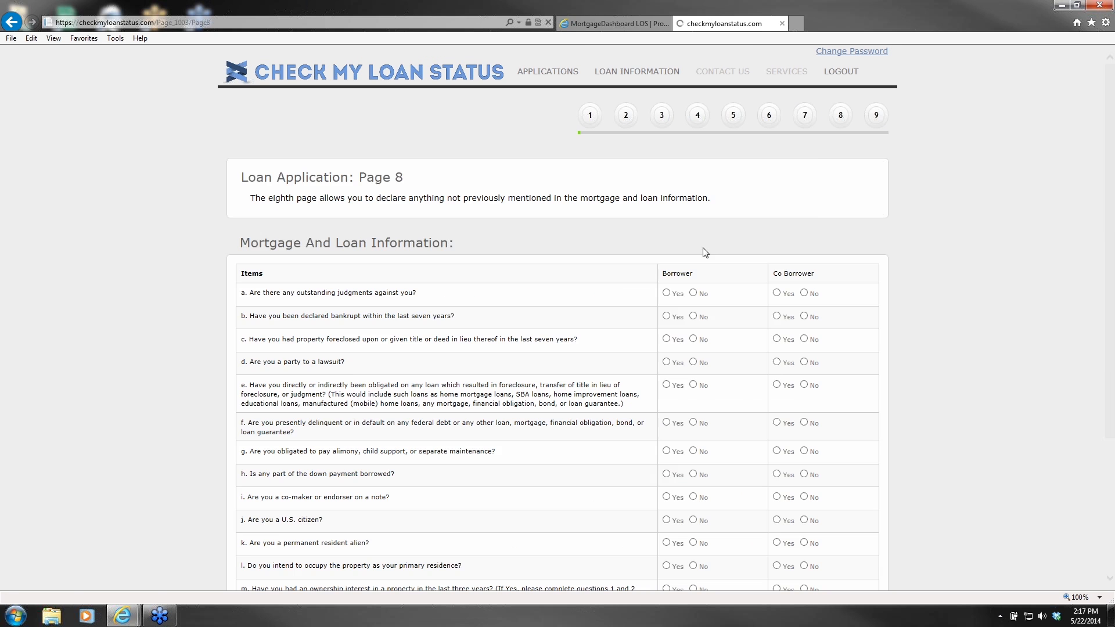
scroll(569, 243, "down", 3)
scroll(569, 243, "up", 2)
scroll(569, 241, "down", 2)
scroll(635, 304, "up", 1)
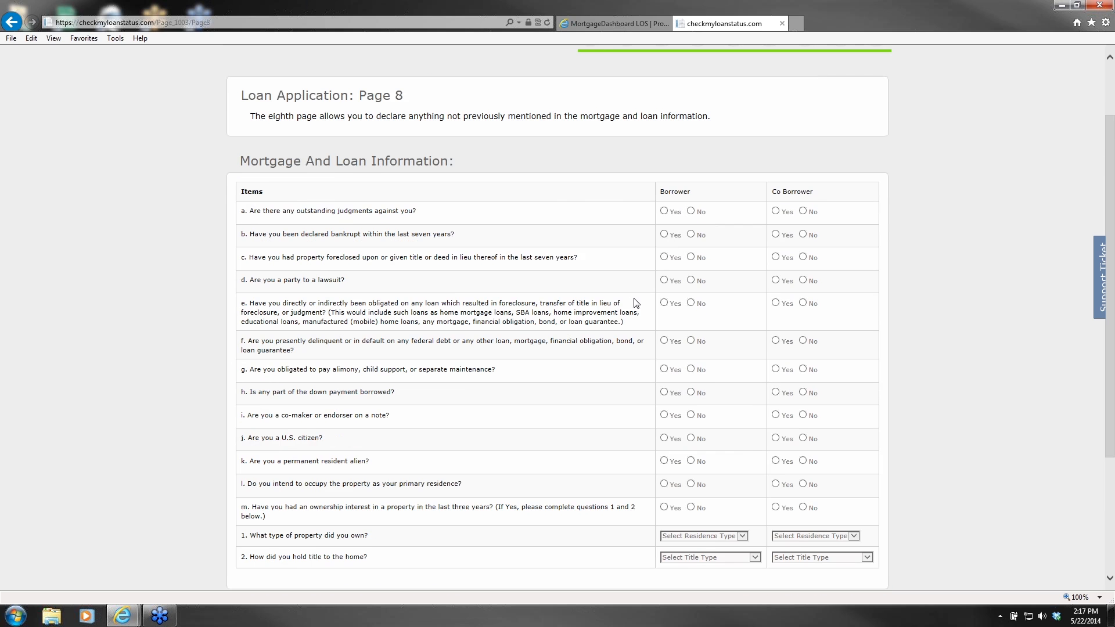
scroll(635, 303, "up", 2)
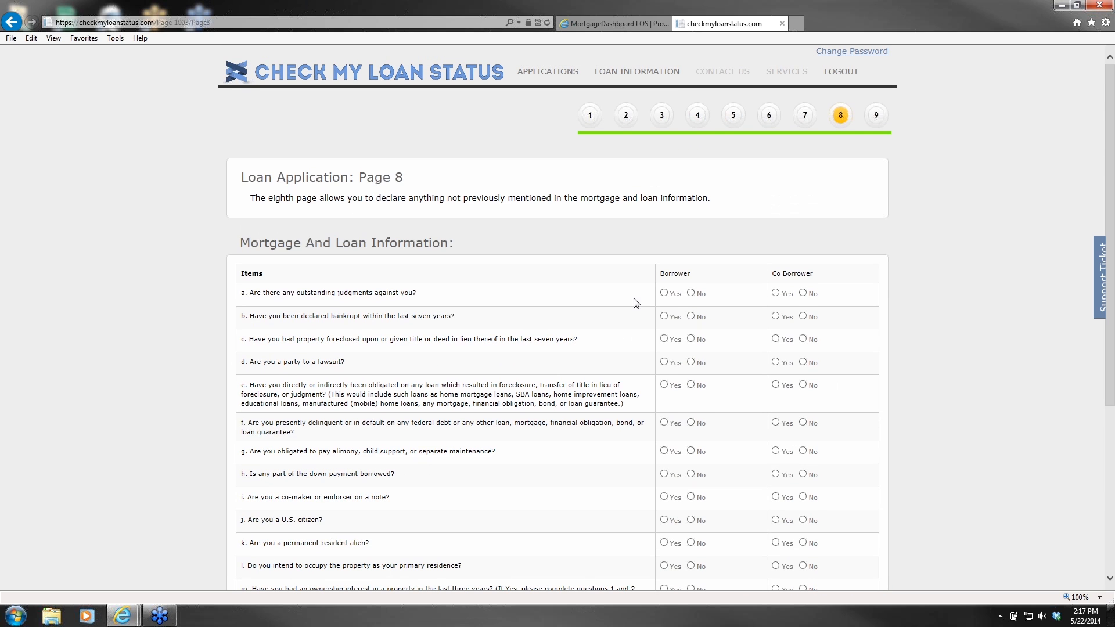
Step: Review final Page 9's government monitoring information and agreement terms for both borrowers
left_click(876, 115)
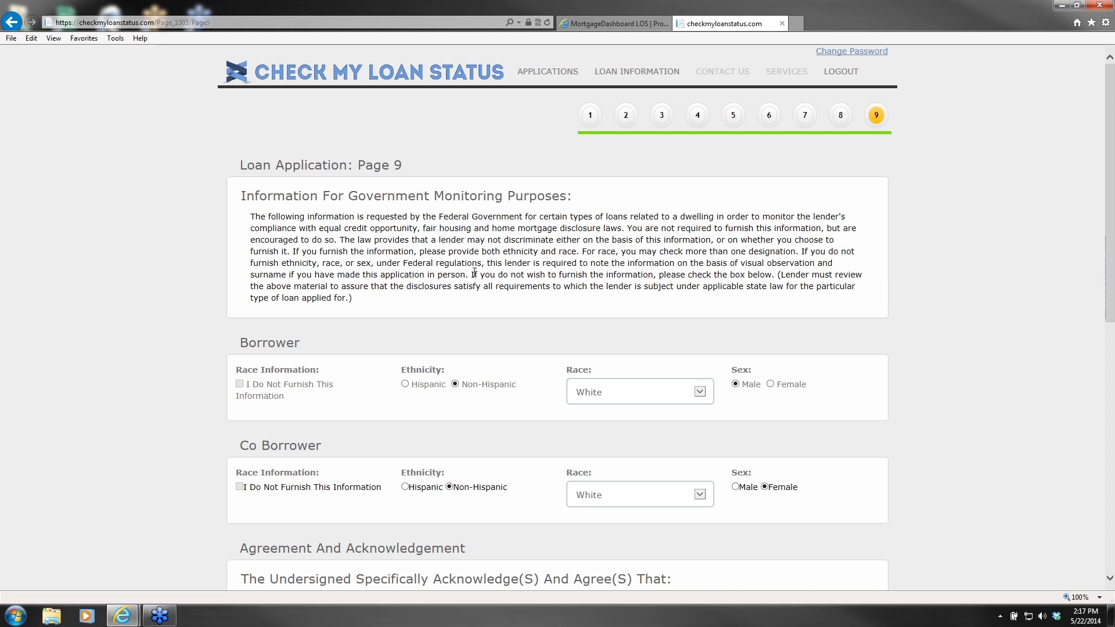
scroll(476, 263, "down", 2)
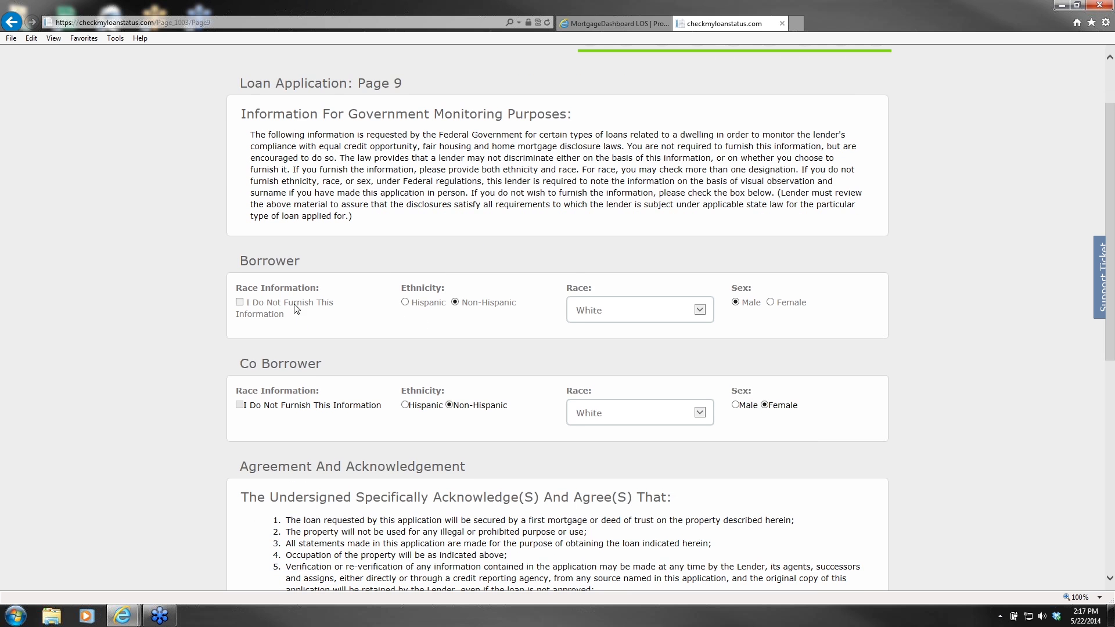
scroll(451, 313, "down", 8)
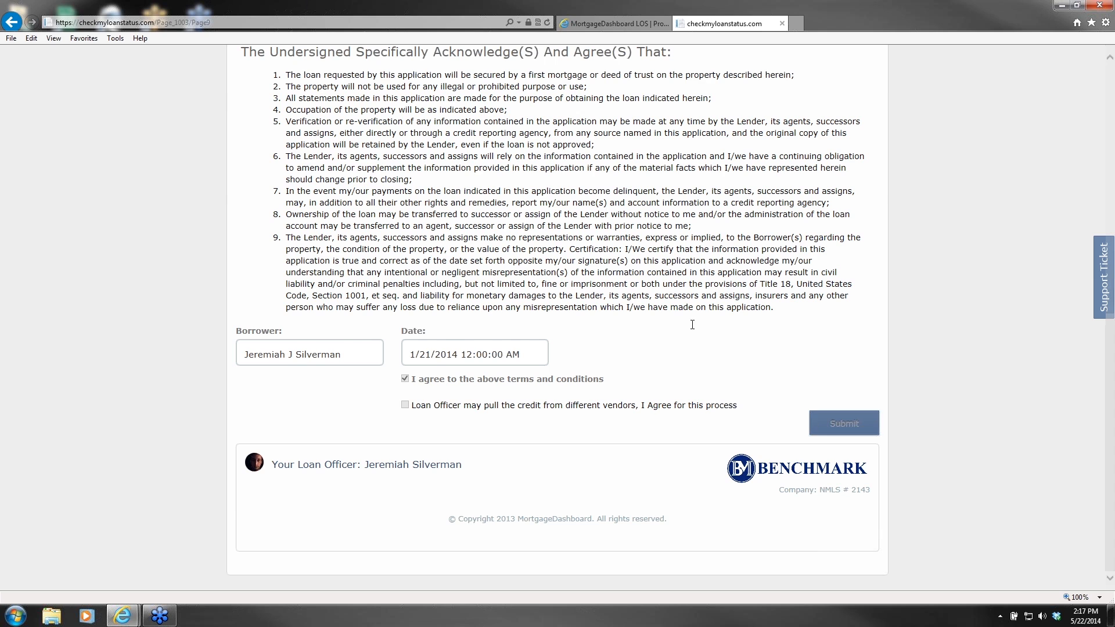
scroll(639, 336, "up", 9)
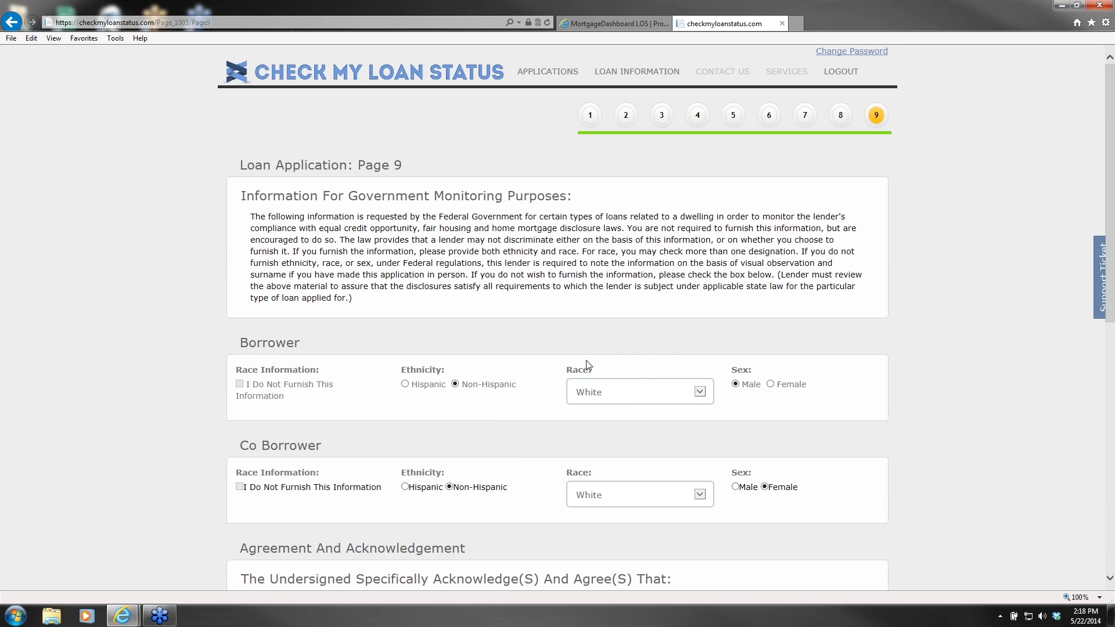
scroll(635, 347, "down", 3)
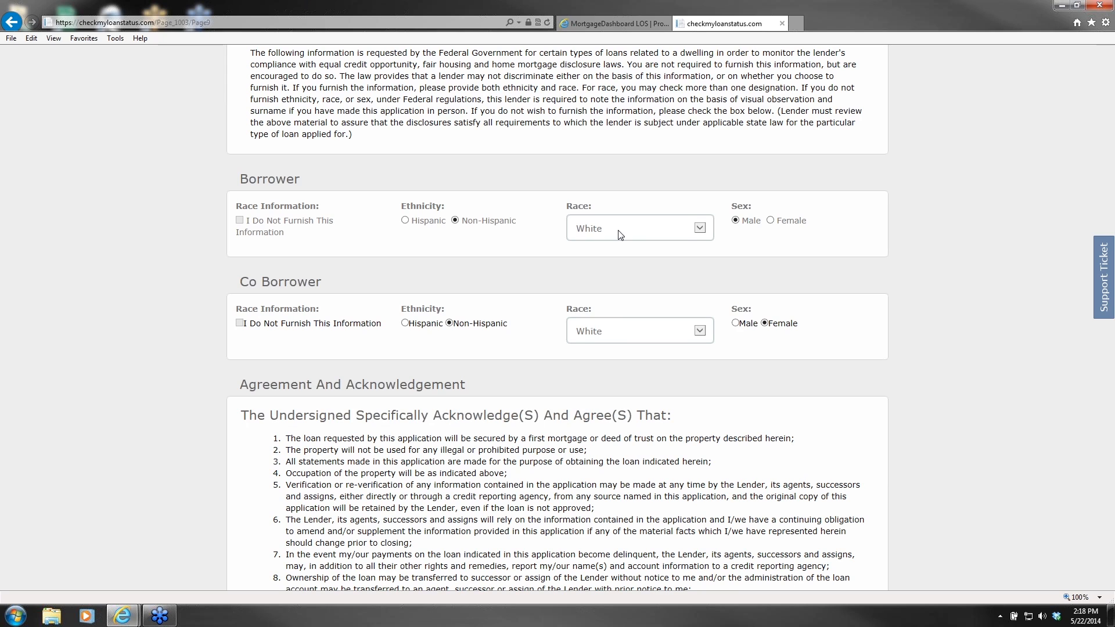
scroll(619, 232, "up", 3)
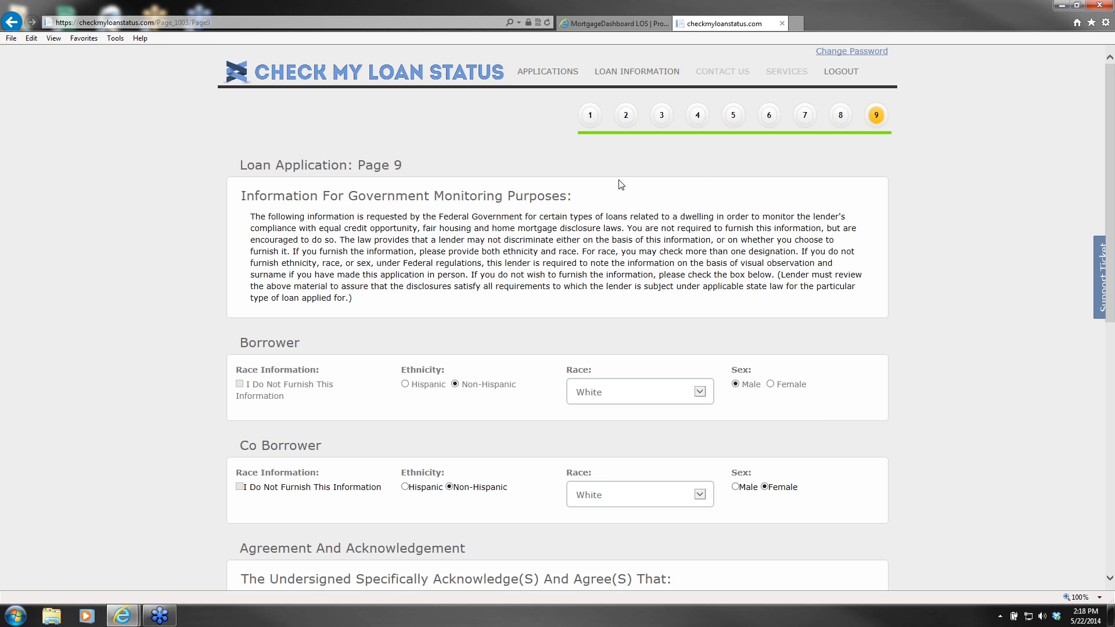
scroll(573, 213, "down", 1)
scroll(548, 234, "up", 1)
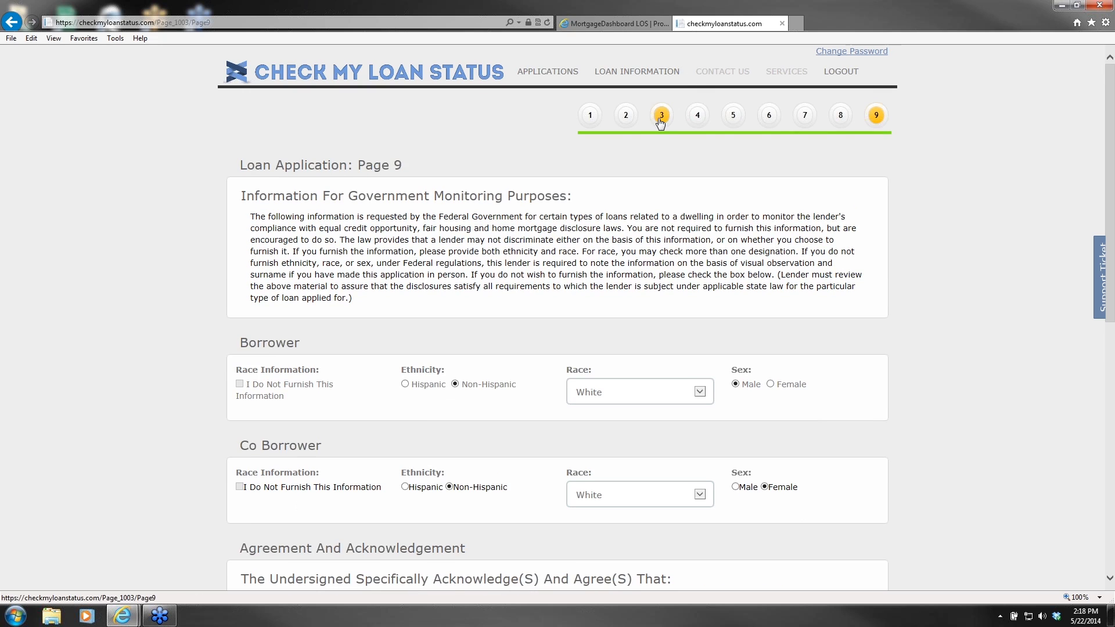
Step: Return to Loan Application Page 3, where Purchase Price now reads 0.00
left_click(659, 119)
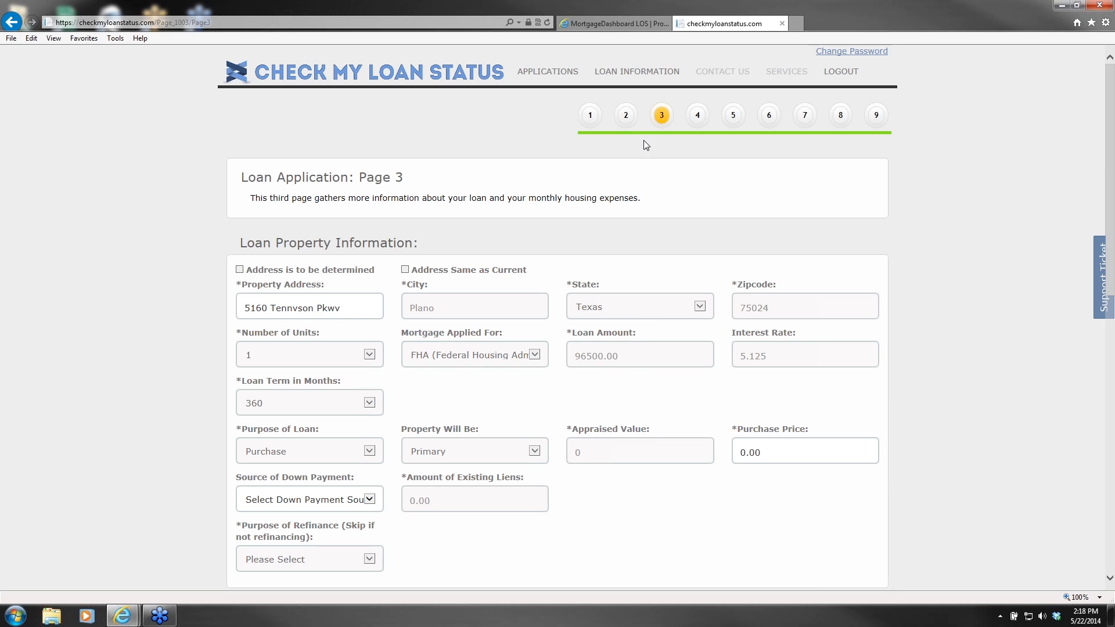
left_click(617, 77)
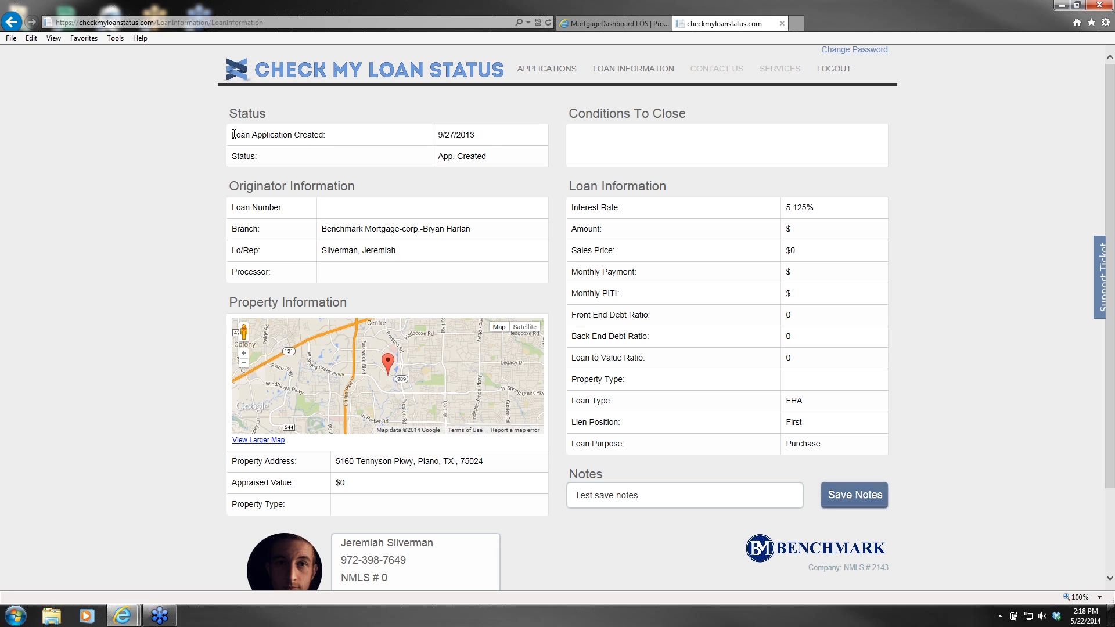
left_click_drag(232, 134, 516, 138)
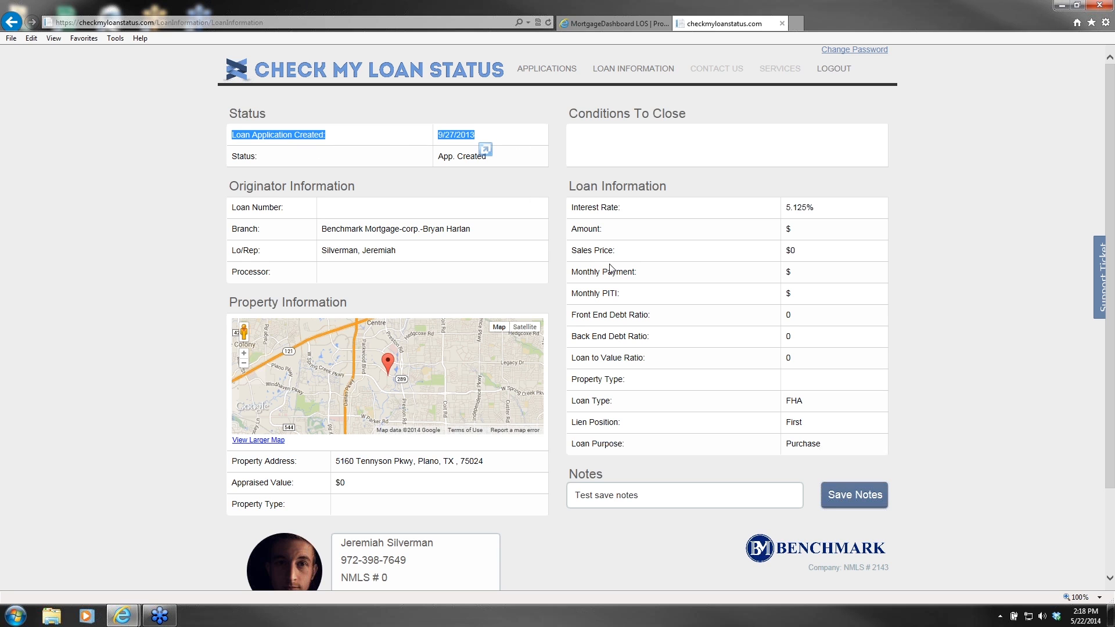
scroll(621, 266, "down", 2)
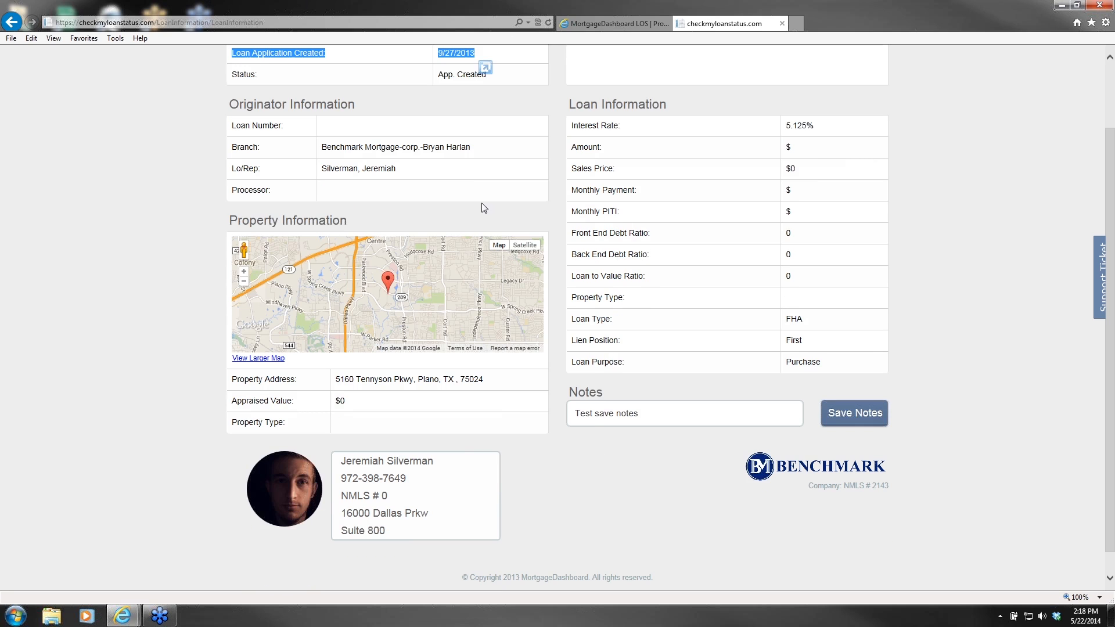
scroll(346, 166, "up", 2)
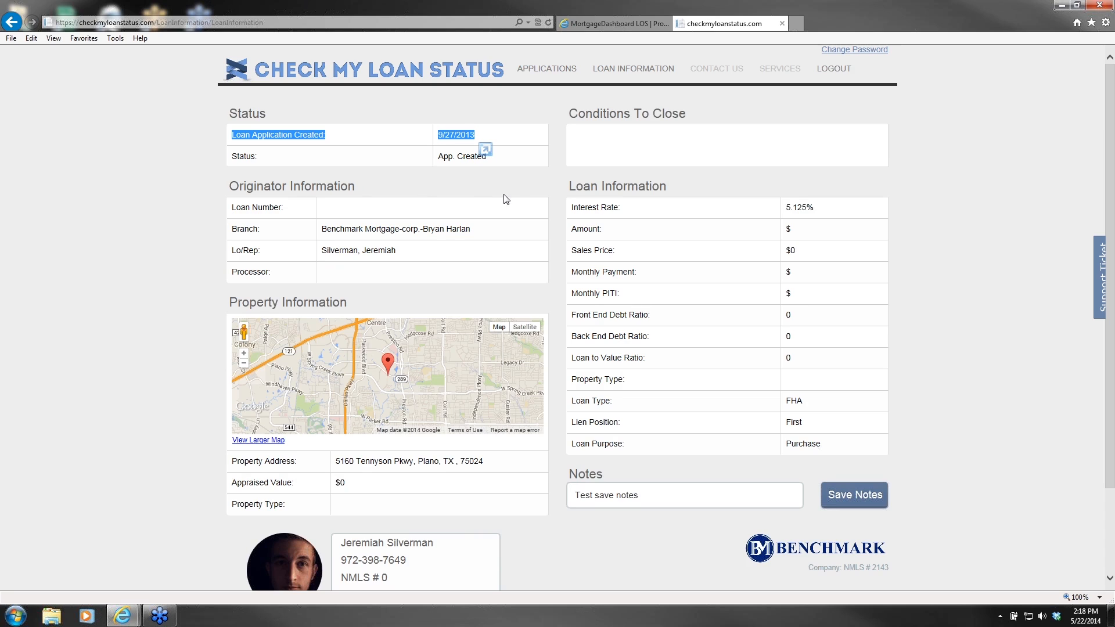
scroll(719, 255, "down", 2)
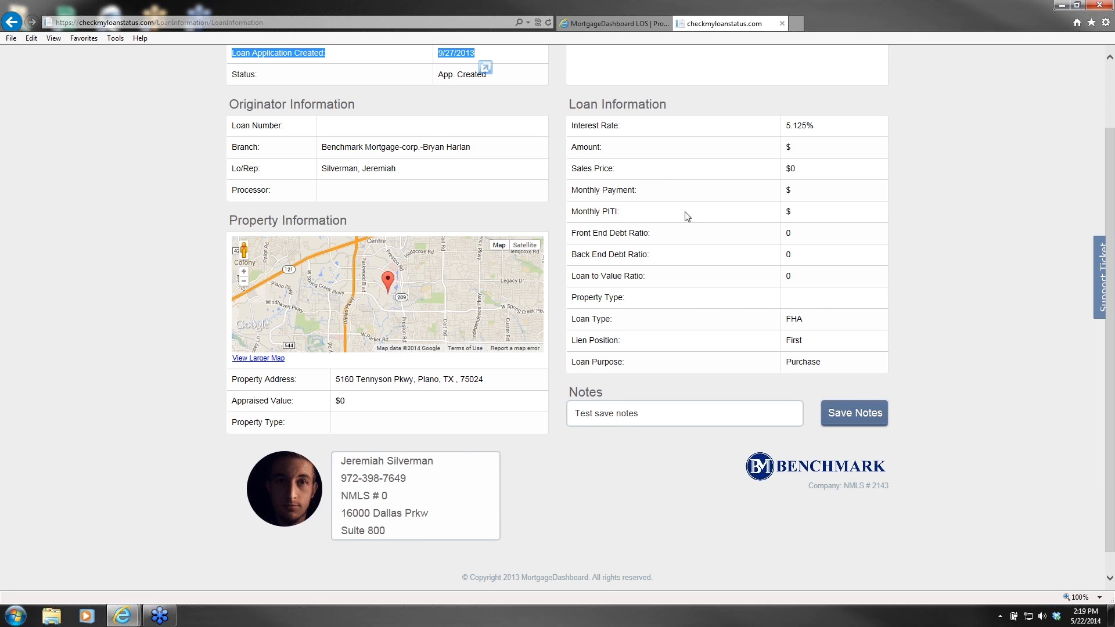
scroll(687, 219, "up", 2)
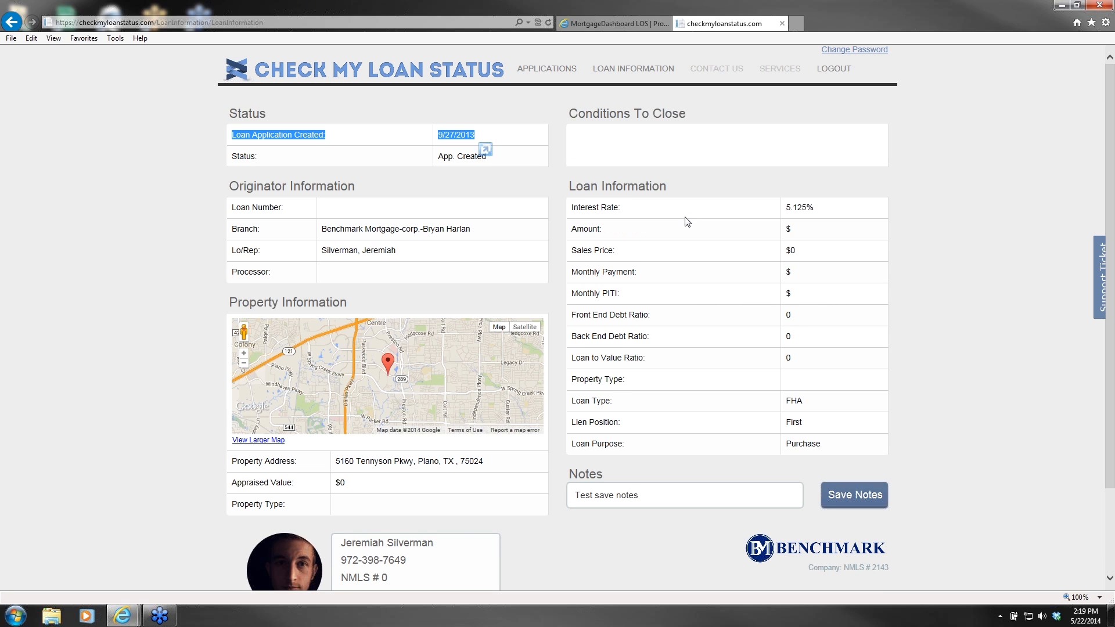
left_click(570, 113)
left_click_drag(571, 112, 722, 117)
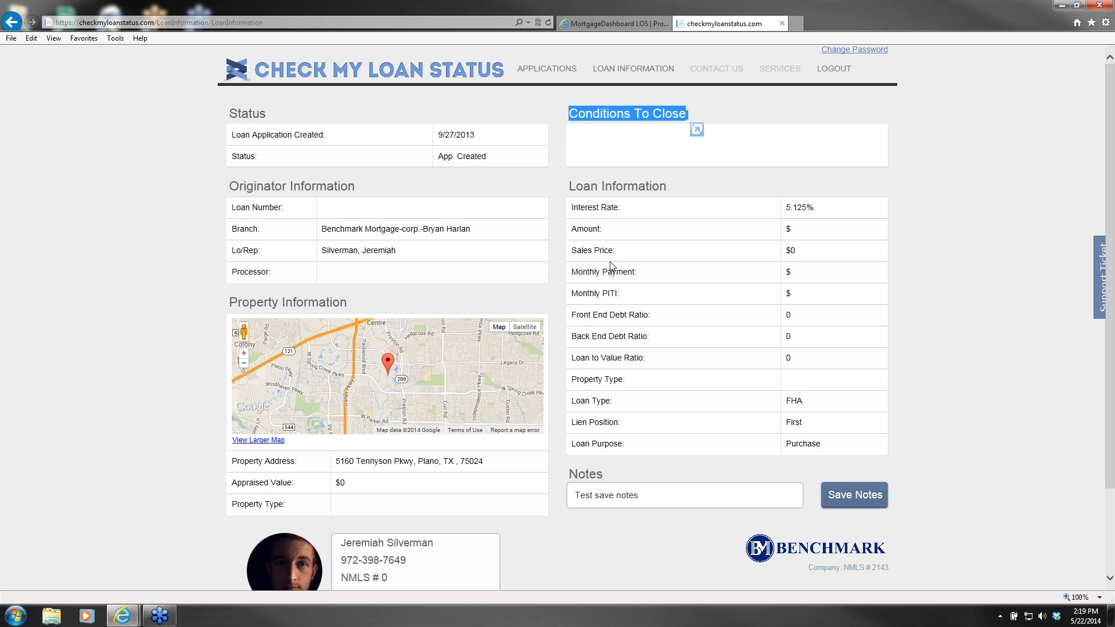
left_click(704, 173)
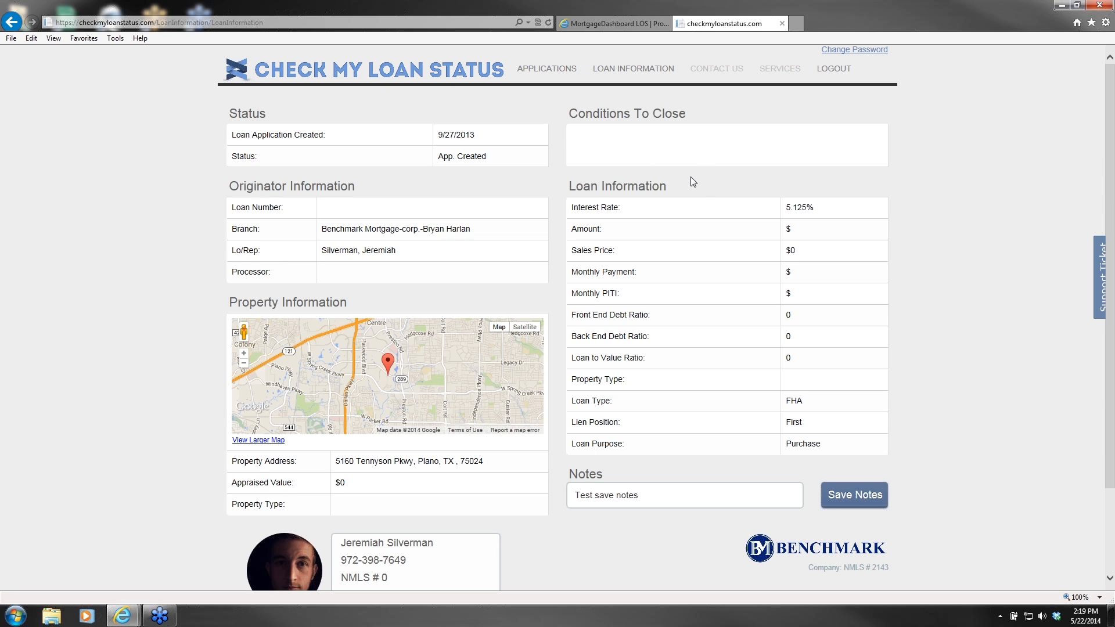
scroll(691, 177, "down", 3)
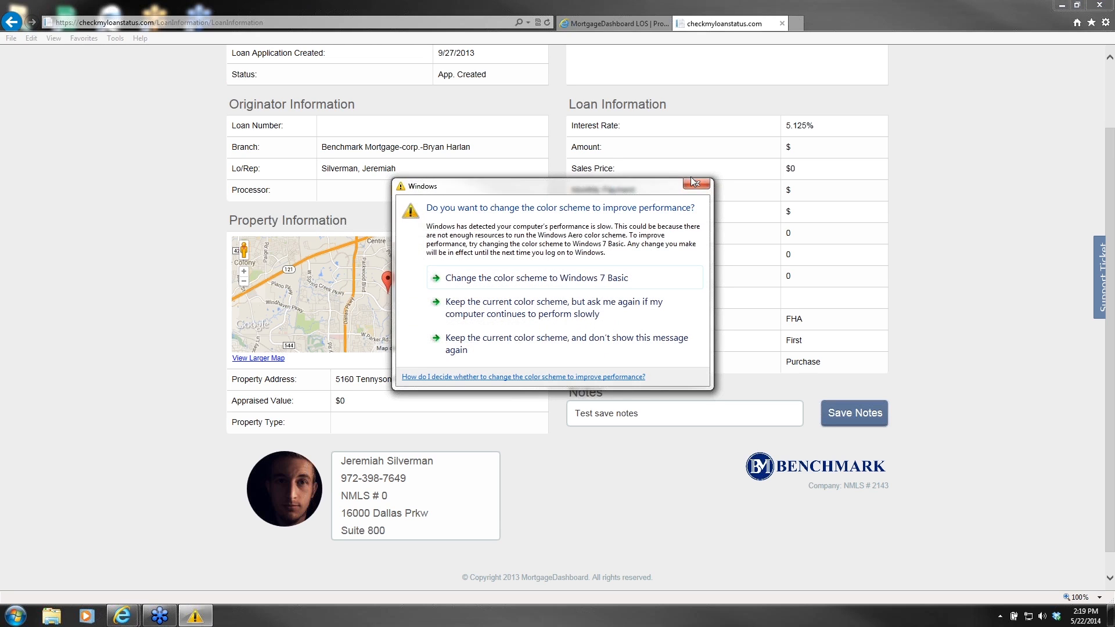
Step: Dismiss the Windows colour scheme prompt and look over the portal page
left_click(693, 184)
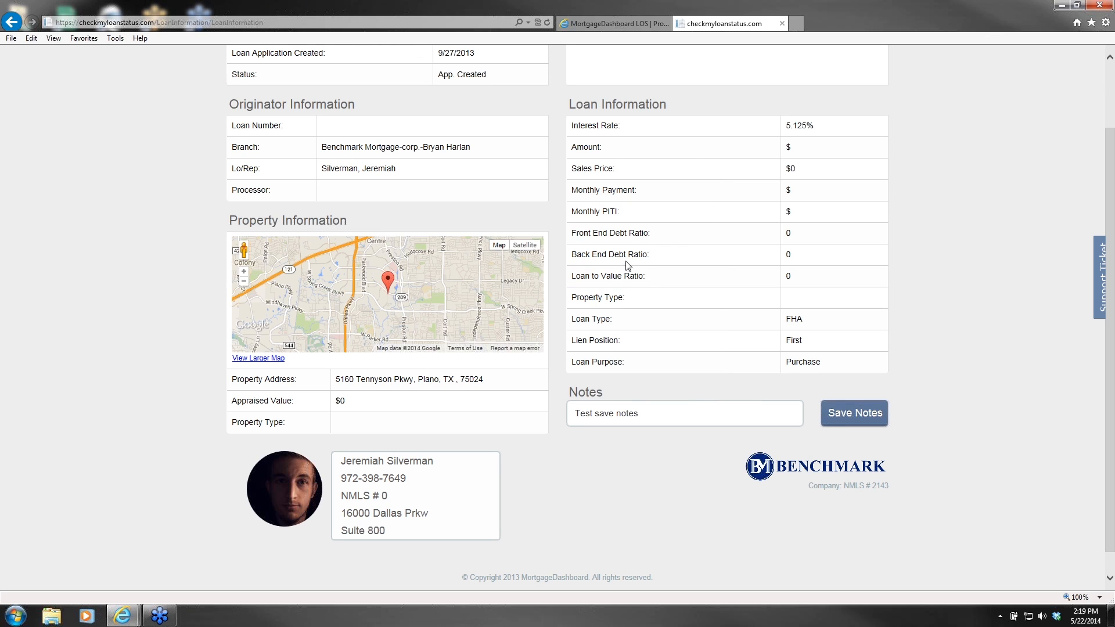
scroll(656, 253, "up", 3)
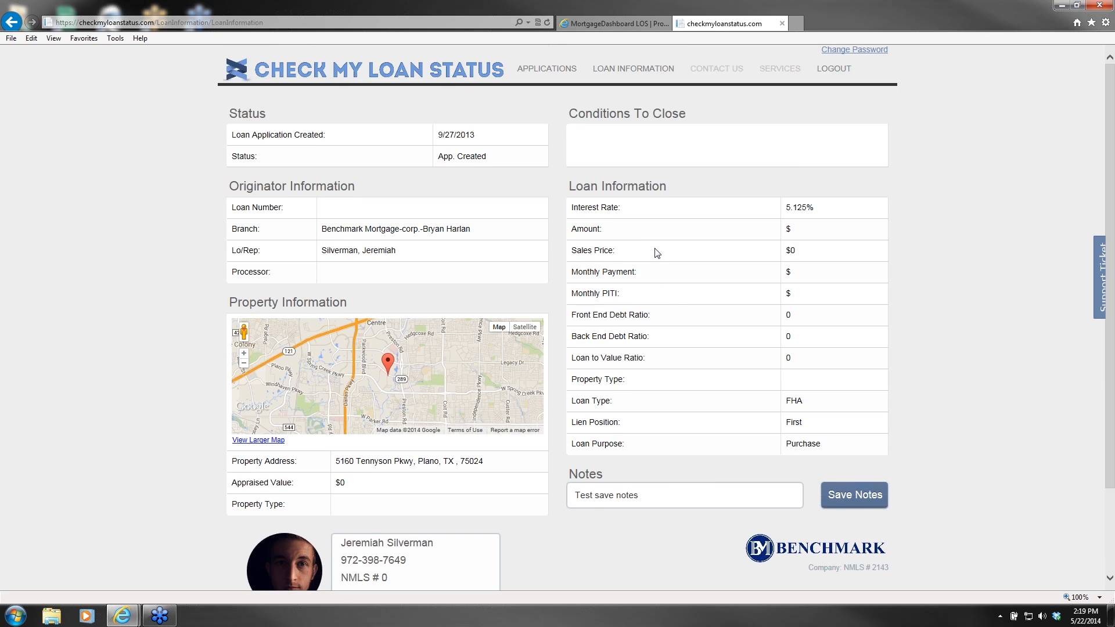
scroll(656, 253, "down", 3)
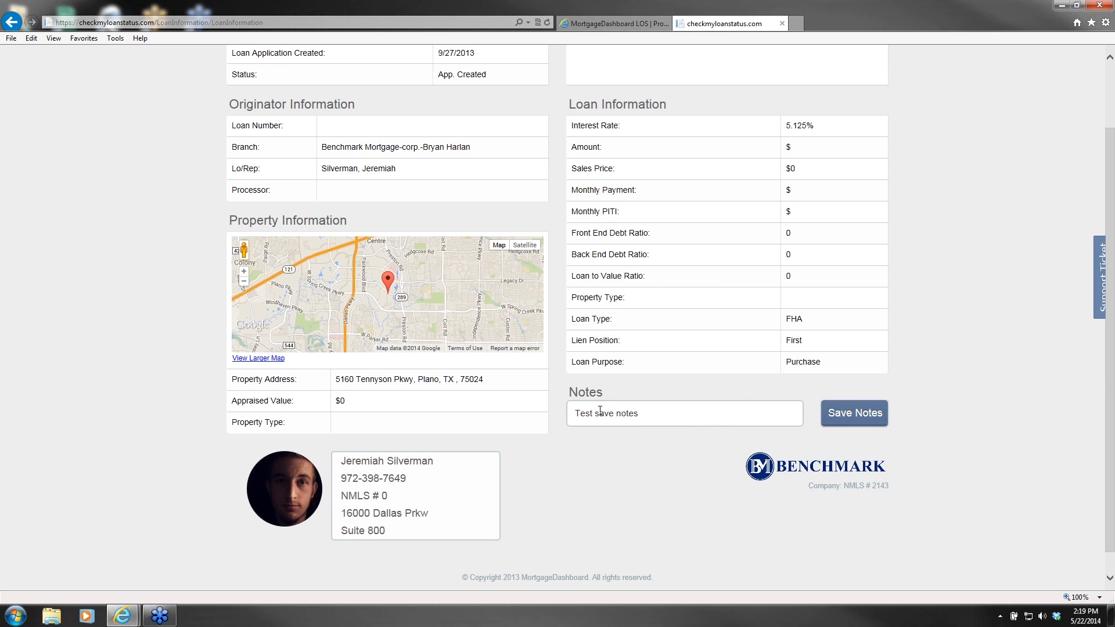
scroll(652, 373, "up", 2)
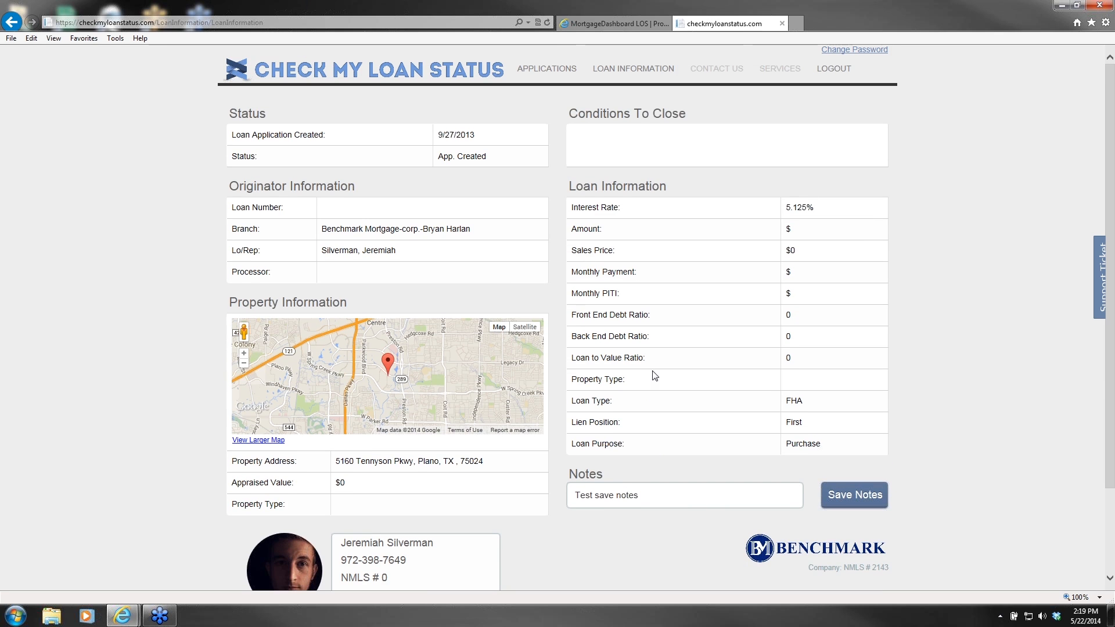
scroll(702, 301, "down", 2)
scroll(700, 301, "up", 2)
scroll(700, 300, "down", 2)
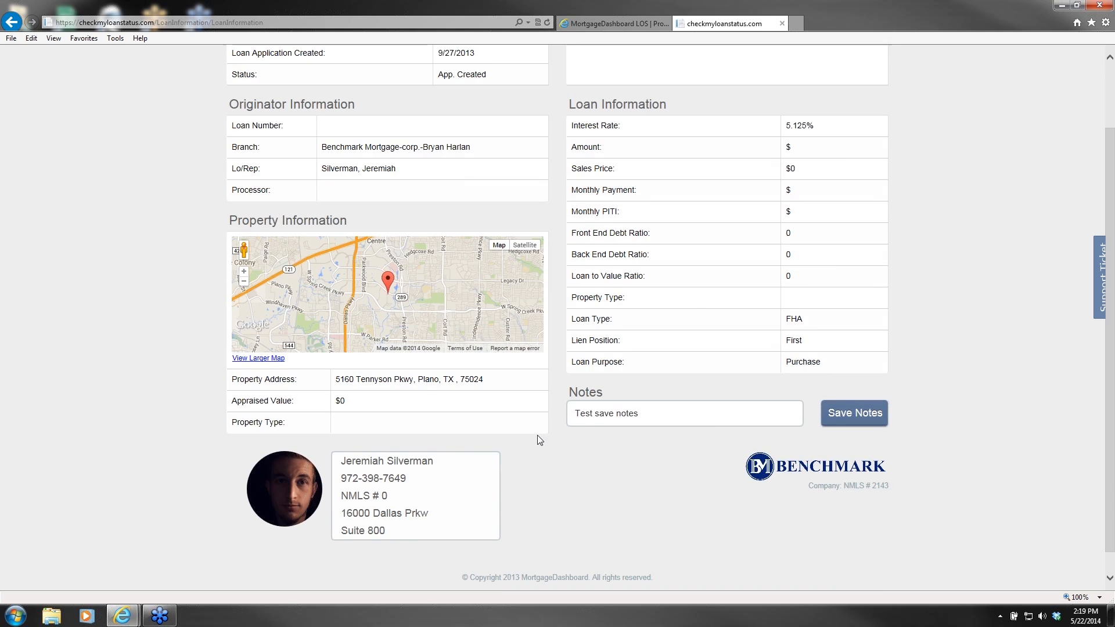
scroll(537, 435, "up", 2)
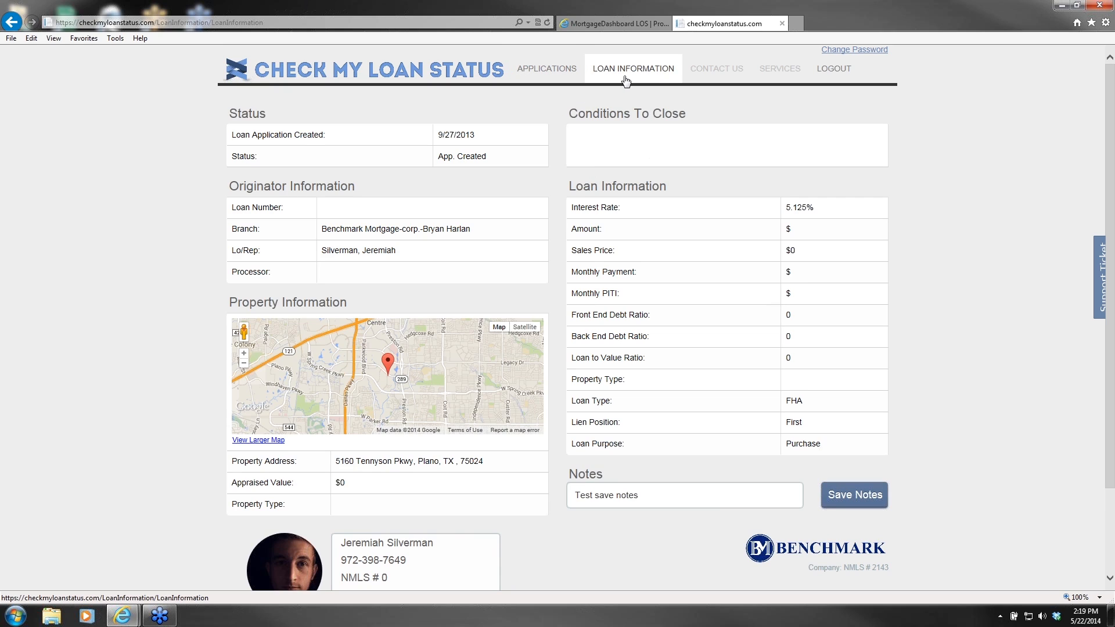
Step: Reload LOAN INFORMATION, showing empty Conditions To Close and the 'Test save notes' note
left_click(527, 75)
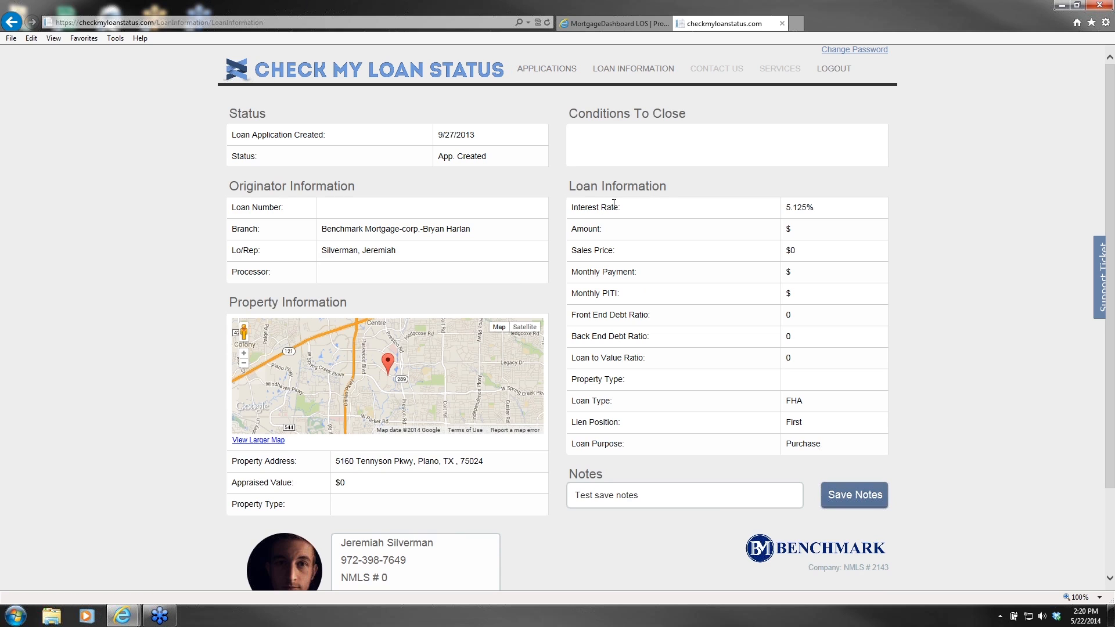
scroll(660, 200, "down", 2)
scroll(659, 200, "up", 2)
left_click(638, 76)
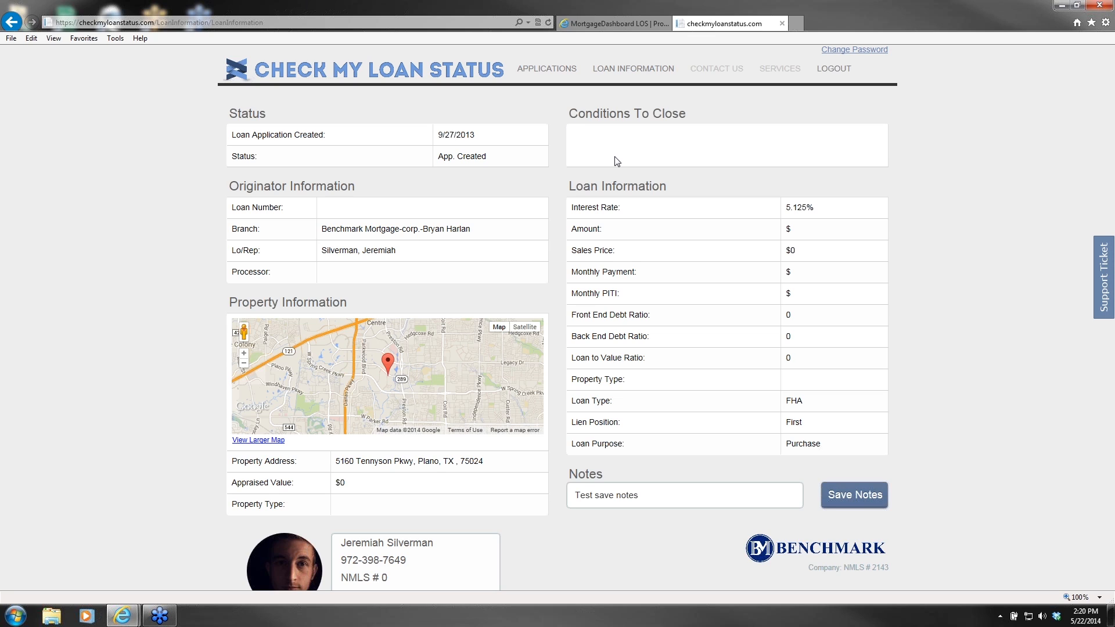
Step: Sign back in to MortgageDashboard LOS with the loan officer's saved username
left_click(602, 25)
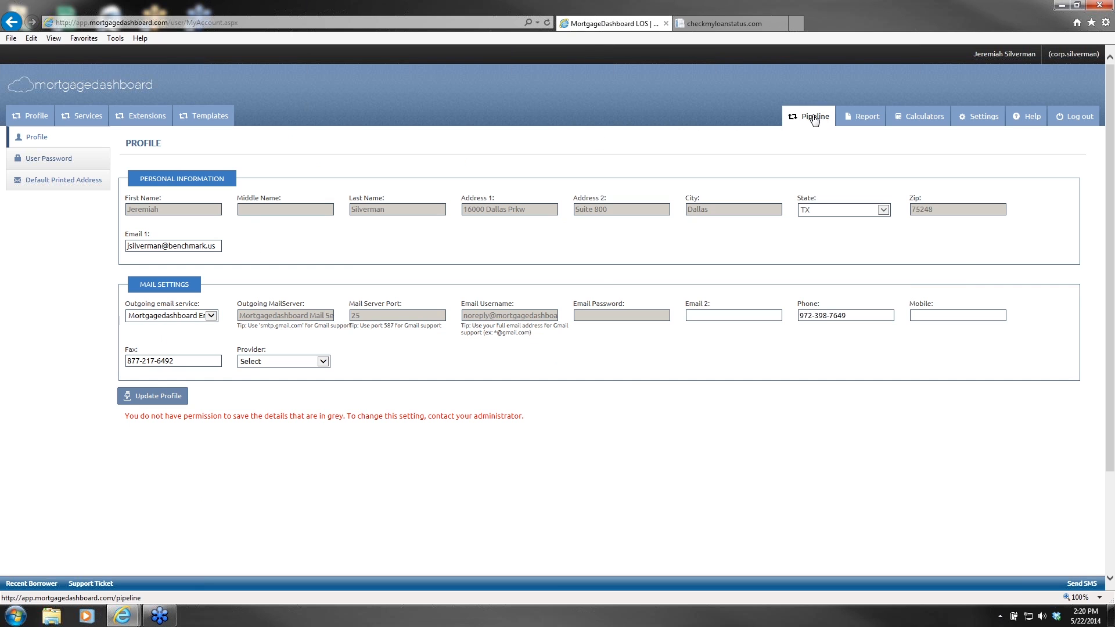
left_click(791, 117)
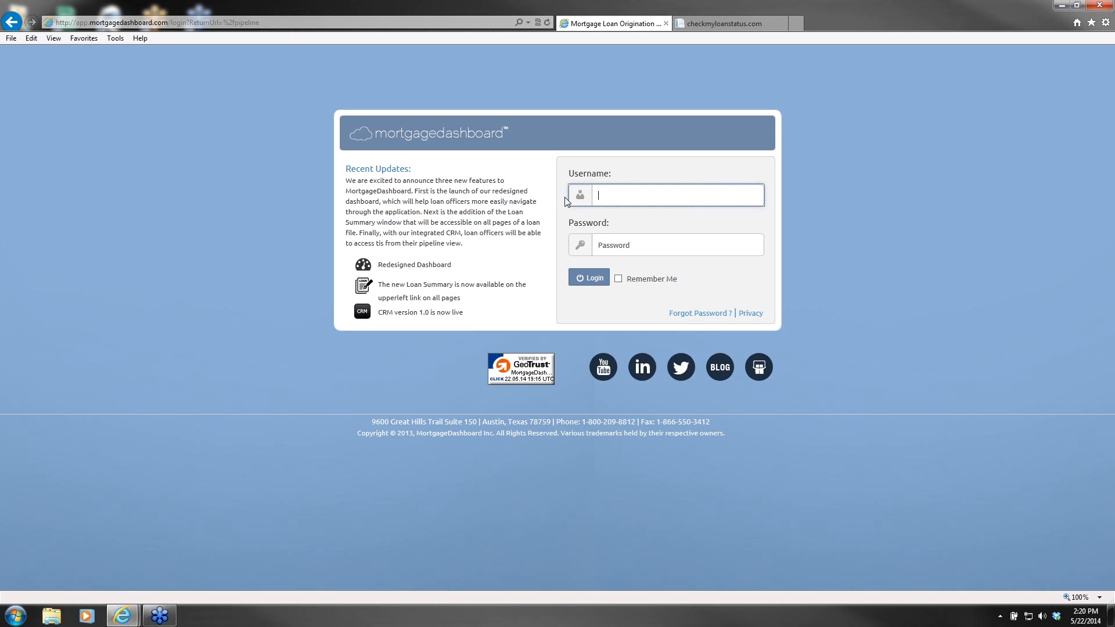
type("corp")
key("Down")
key("Down")
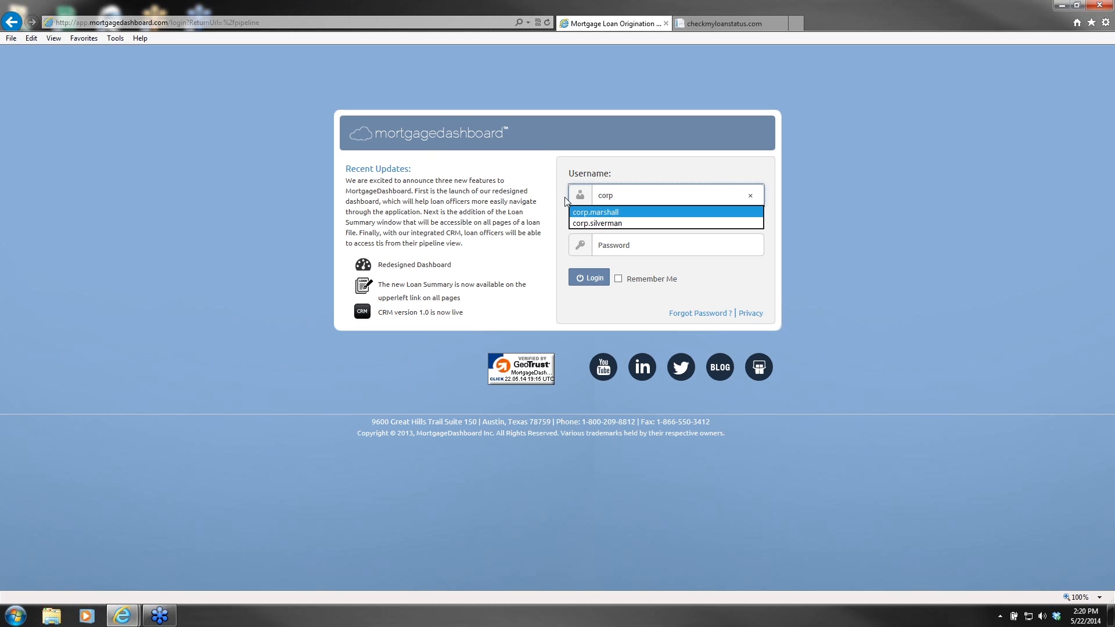
key("Return")
key("Return")
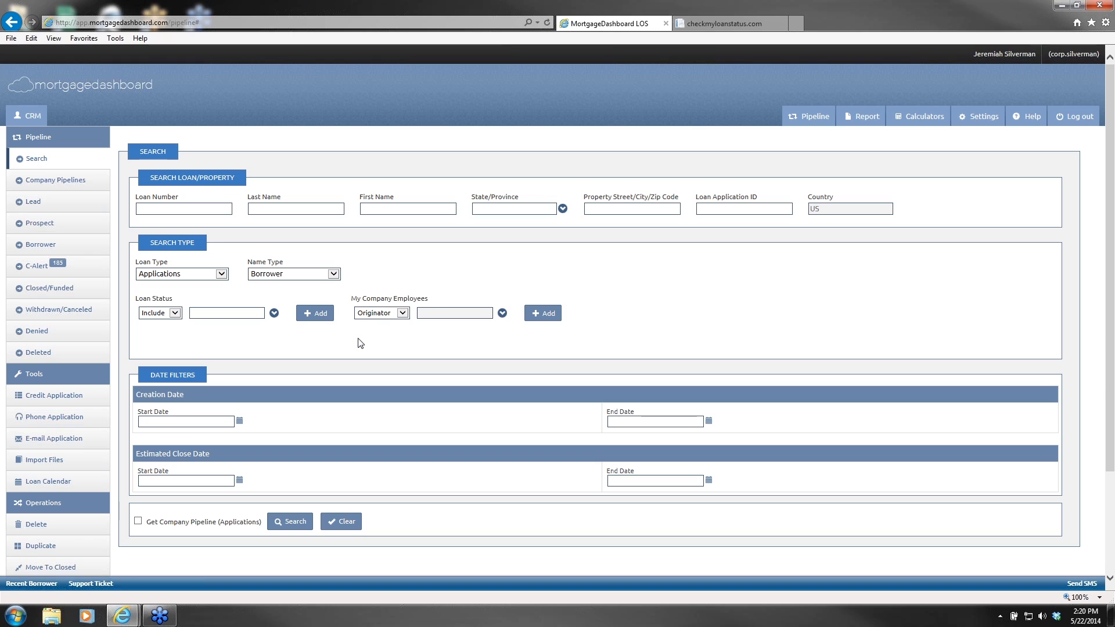
Step: Show the Prospect Pipeline list of 394 App. Created loans across 8 pages
left_click(73, 227)
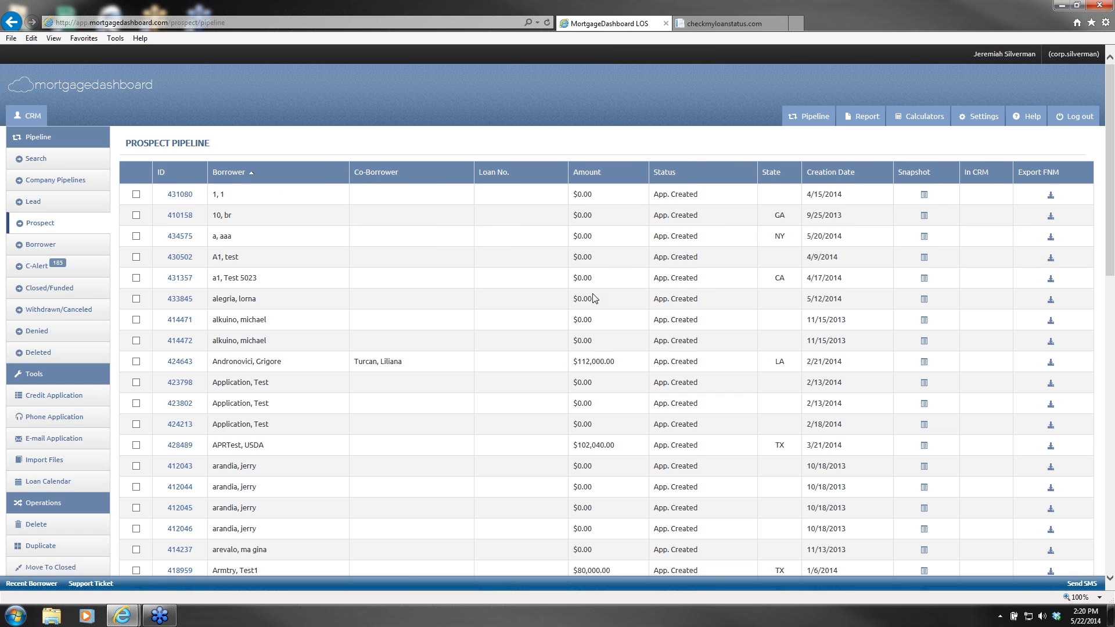
scroll(510, 275, "down", 12)
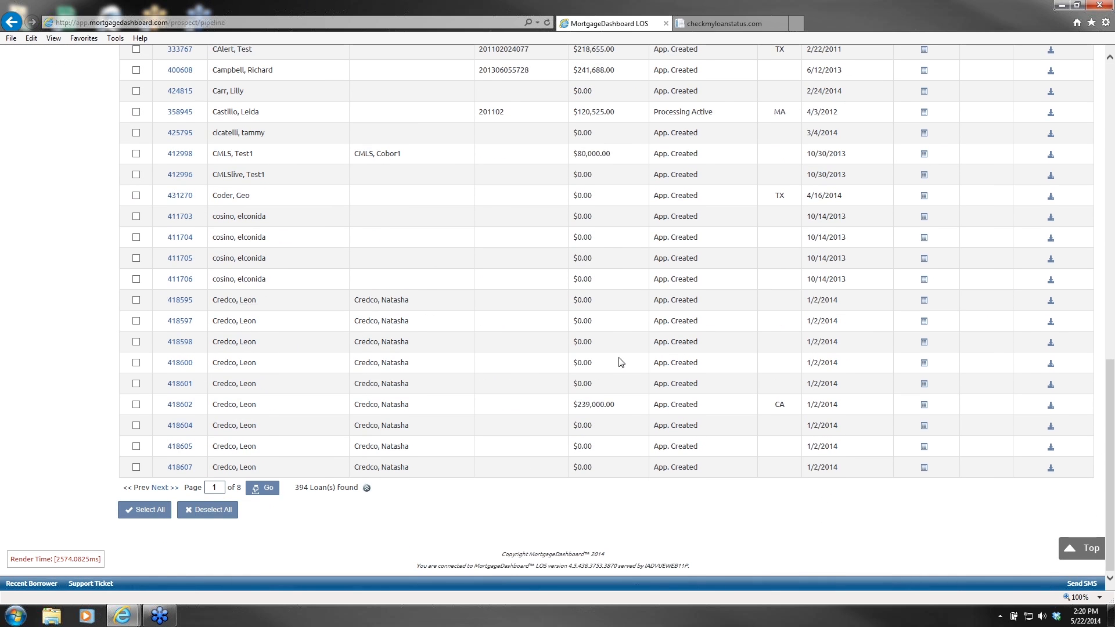
scroll(600, 357, "up", 12)
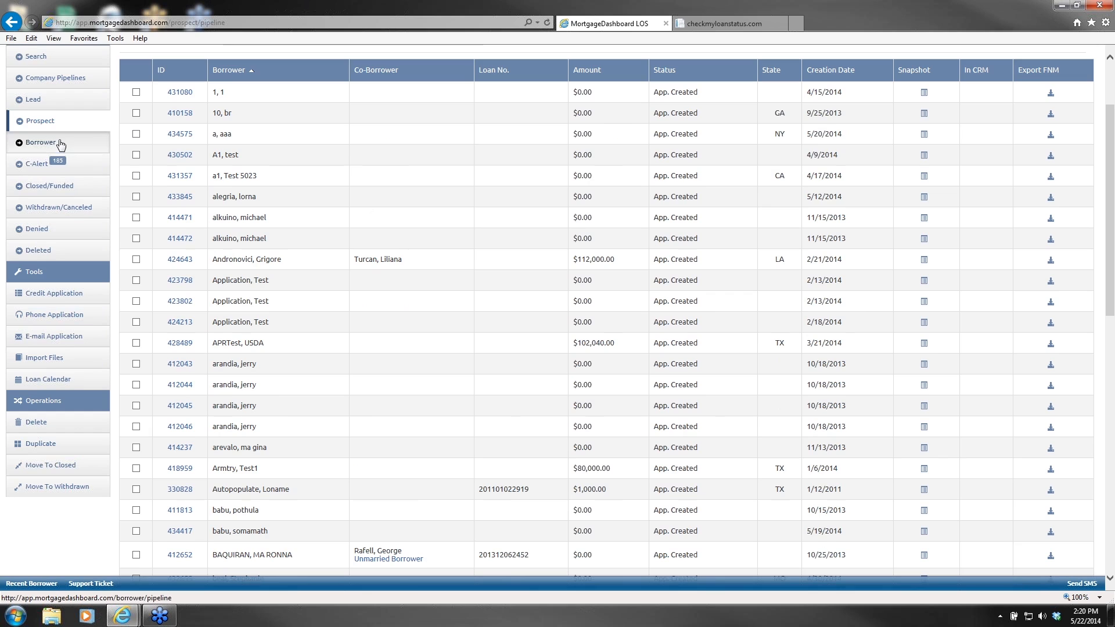
left_click(54, 122)
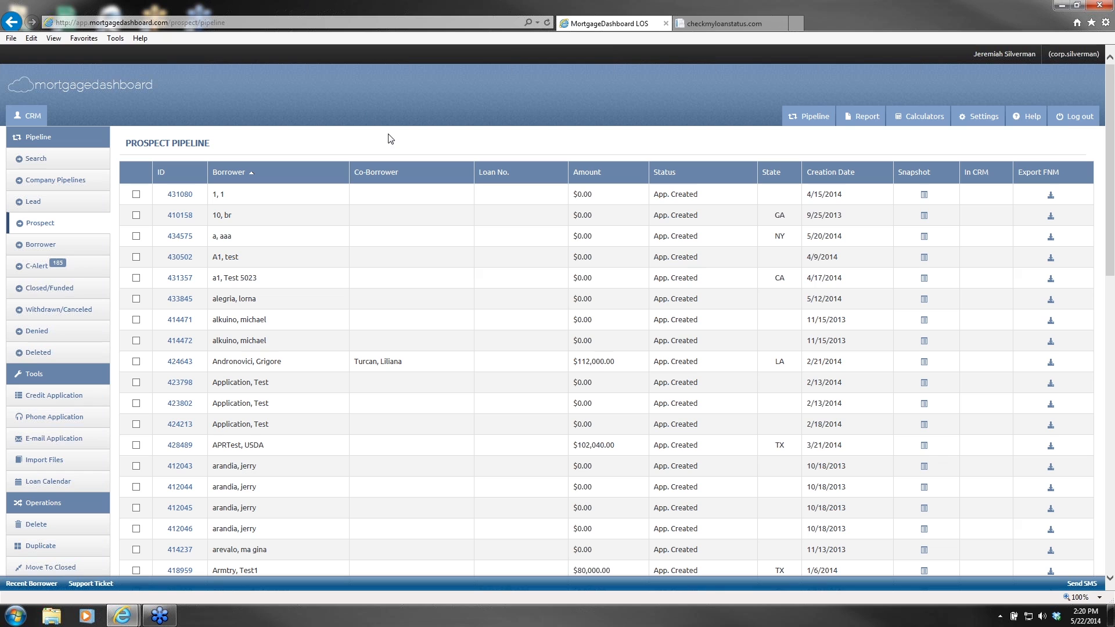
Step: E-mail the loan application to the borrower's e-mail address, then briefly check the portal tab
left_click(44, 440)
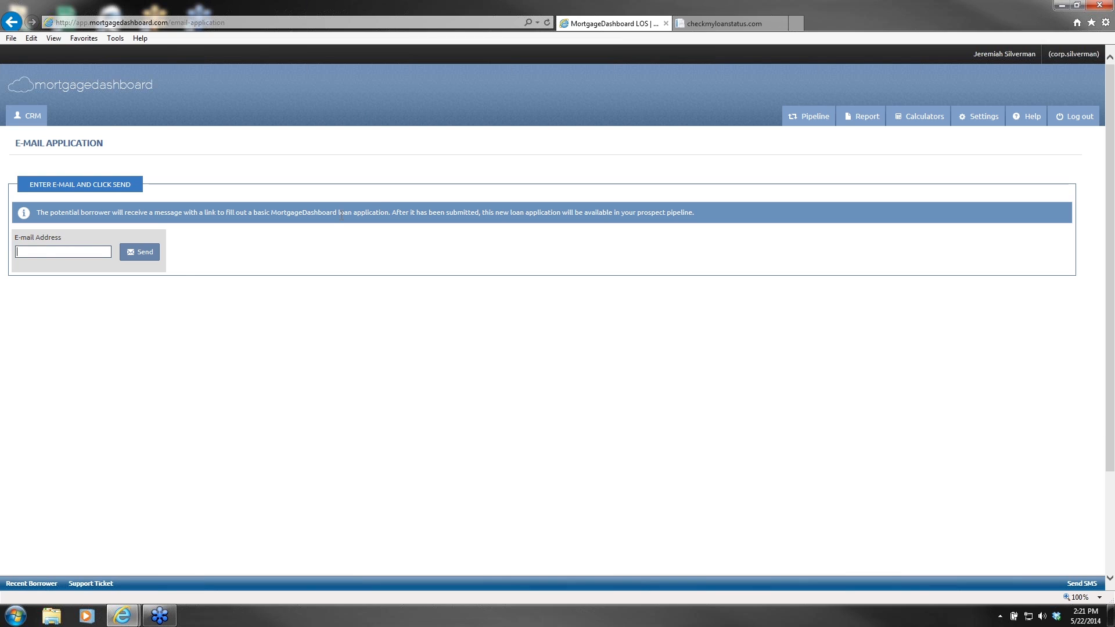
left_click(152, 257)
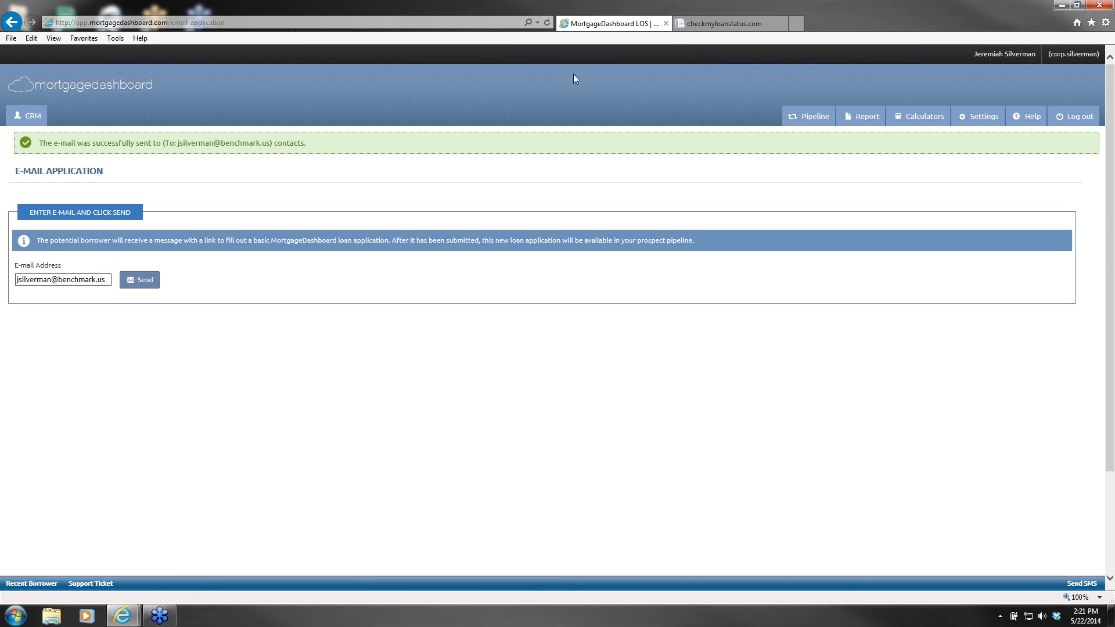
left_click(726, 26)
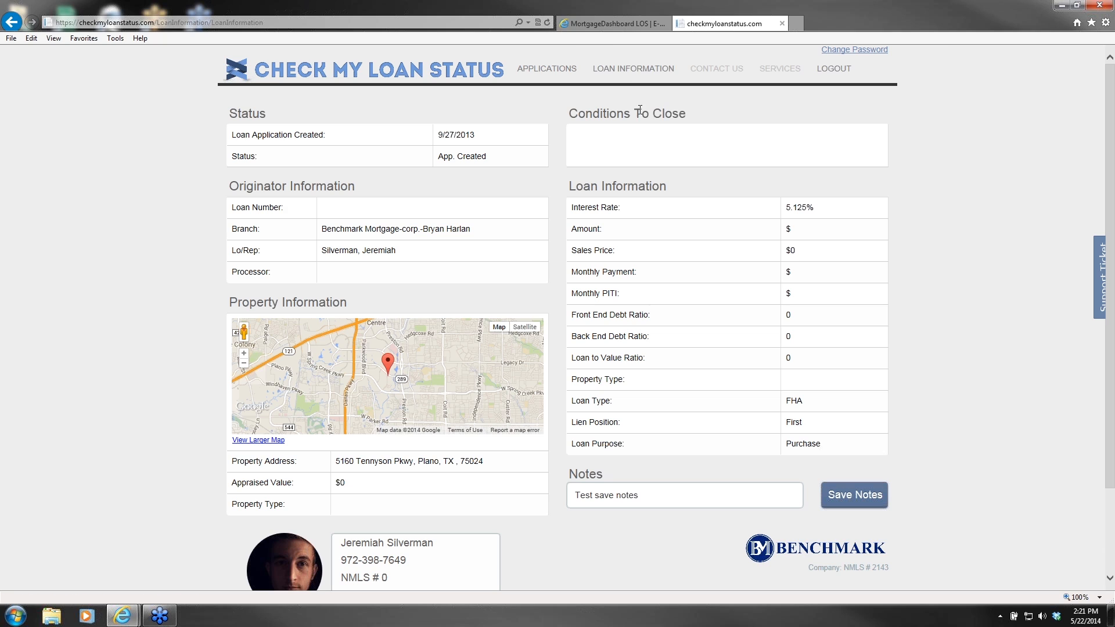
left_click(603, 23)
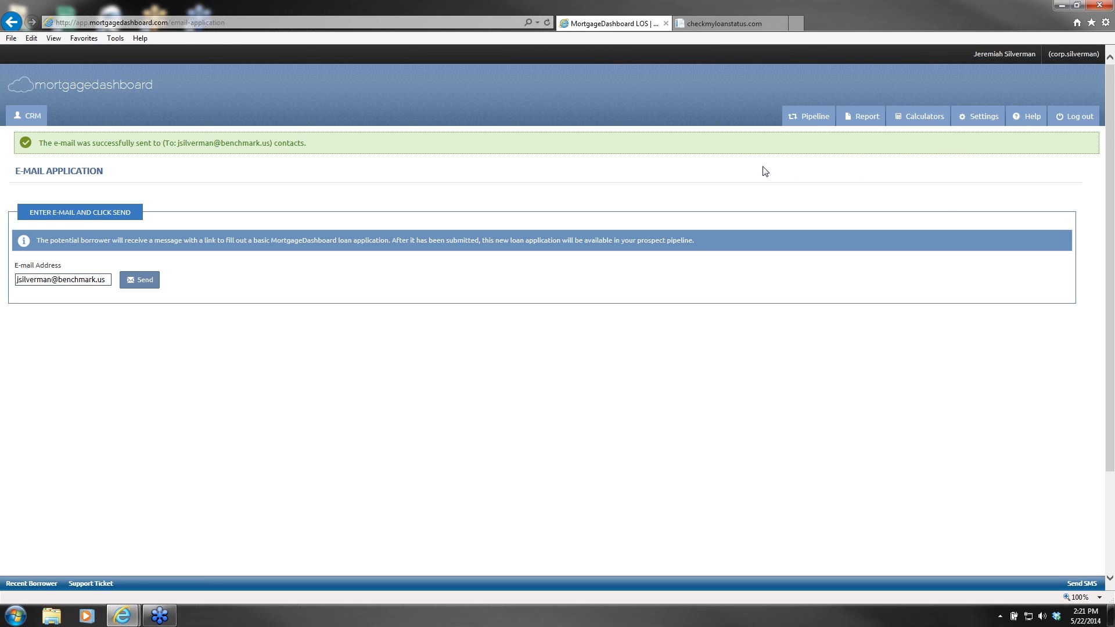
Step: Open the Check My Loan Status settings from the account's extension settings
left_click(980, 120)
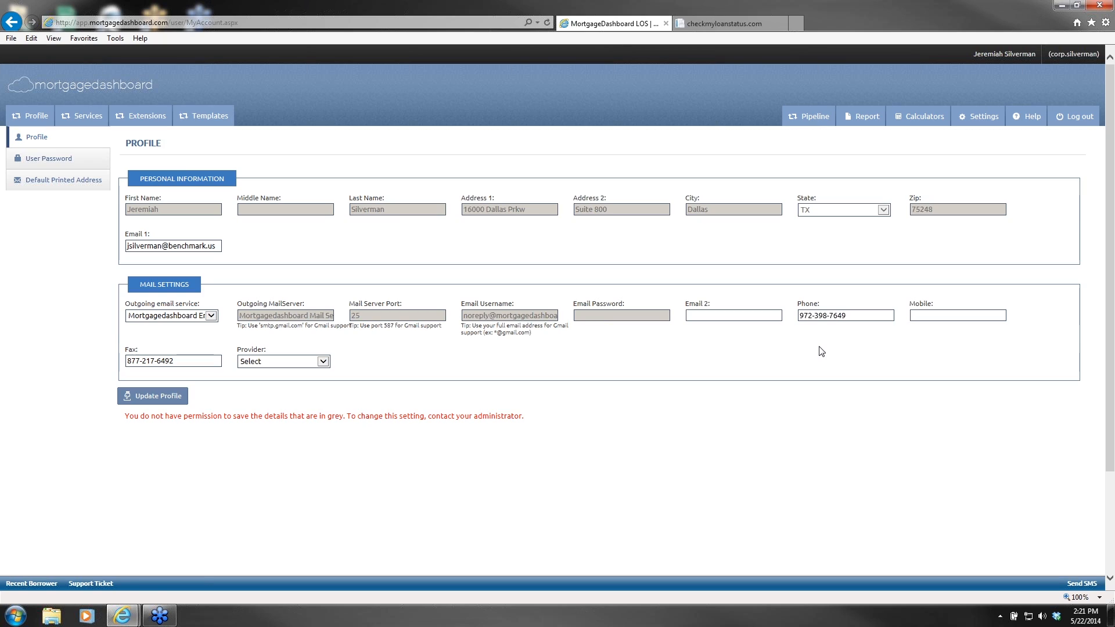
left_click(140, 119)
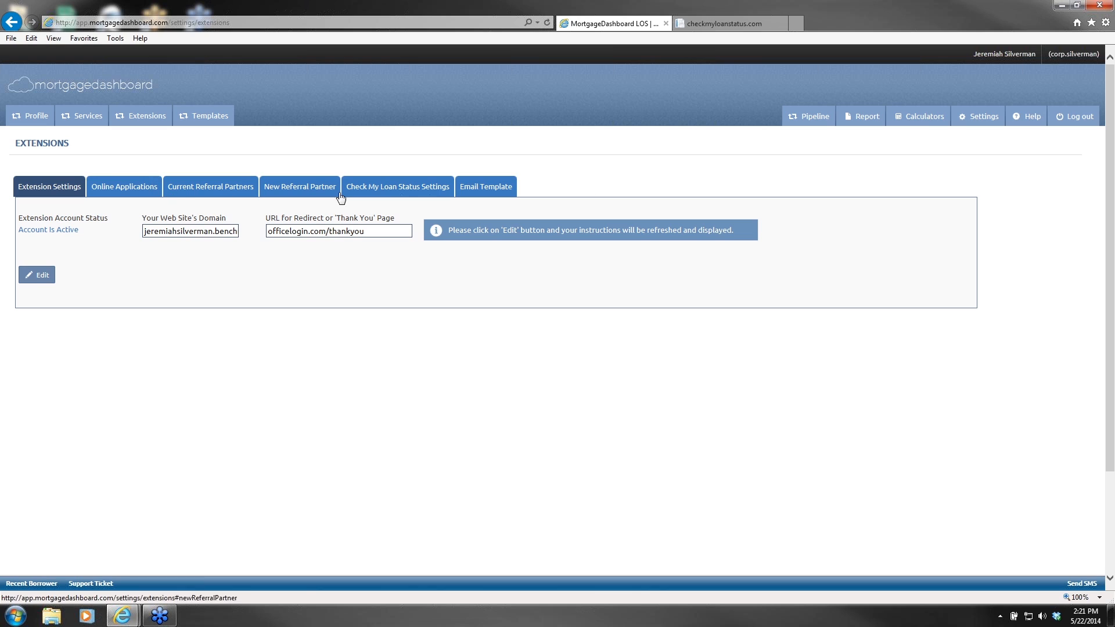
left_click(410, 194)
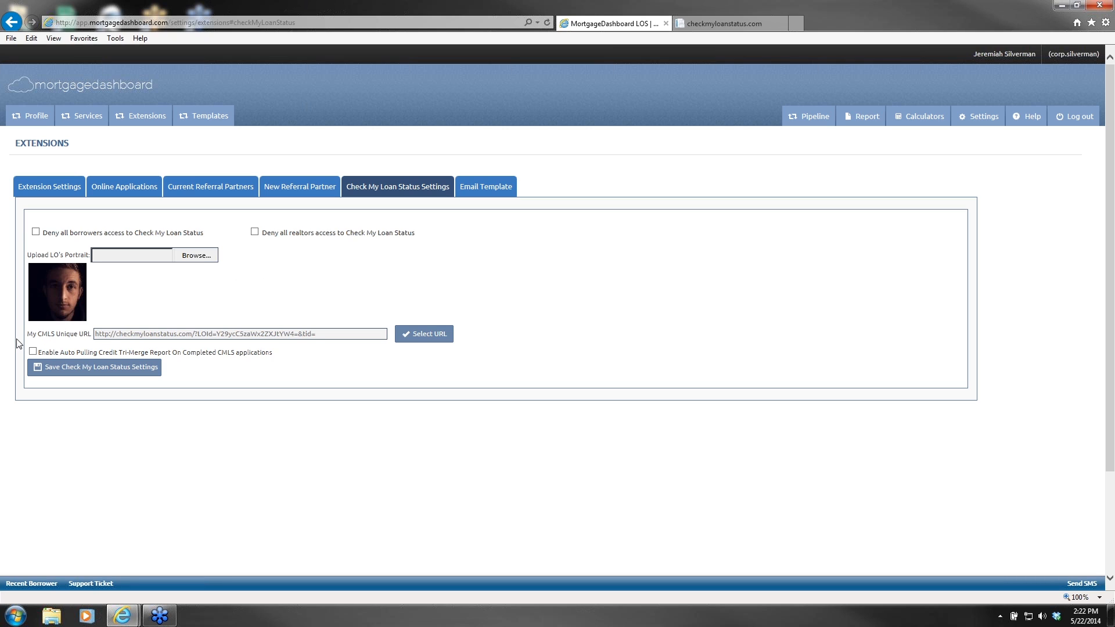
Step: Select and copy the borrower portal's unique CMLS URL
left_click_drag(28, 334, 185, 339)
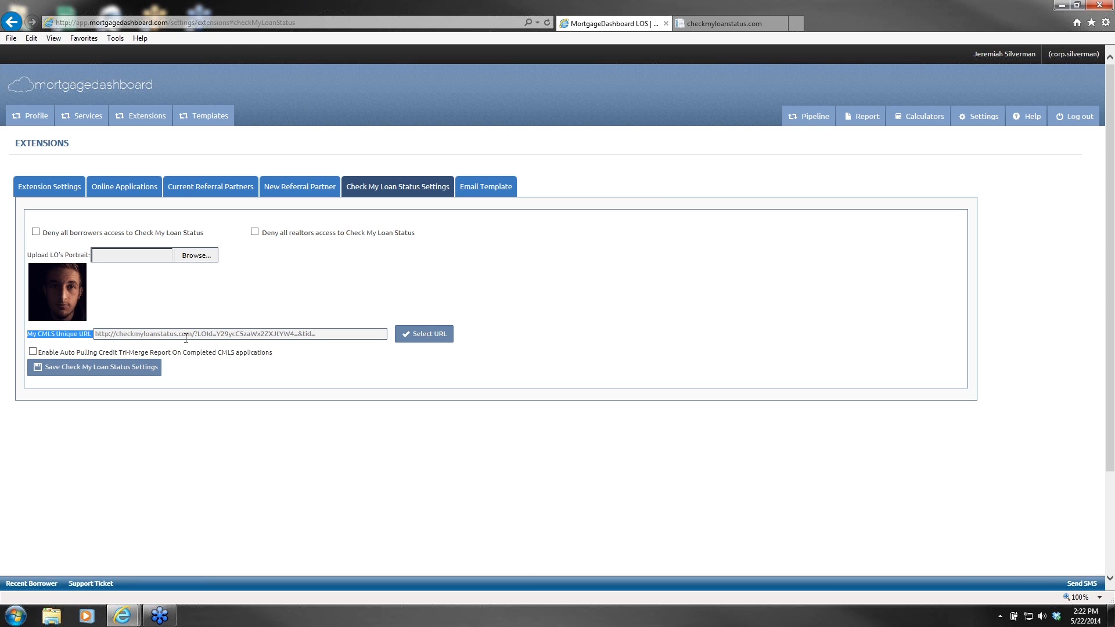
left_click(340, 335)
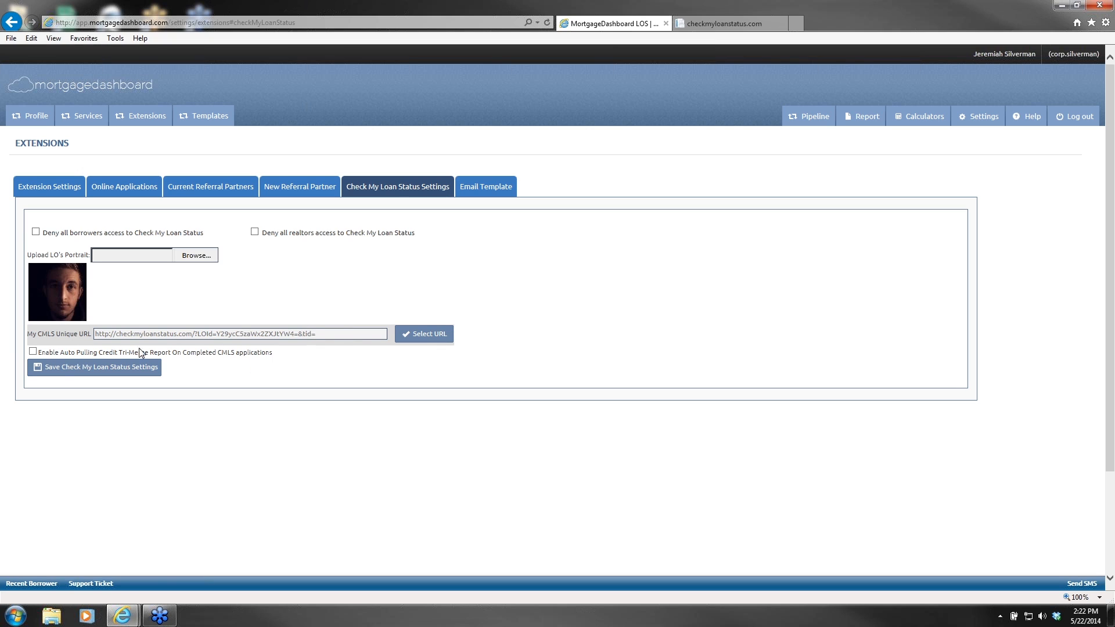
left_click(380, 184)
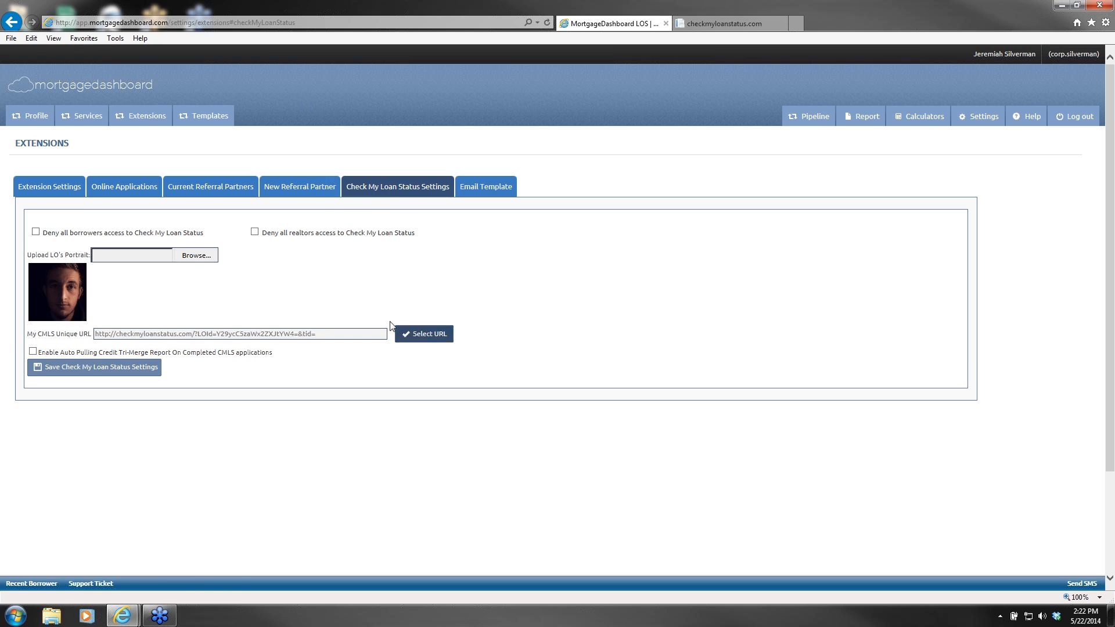
left_click(427, 333)
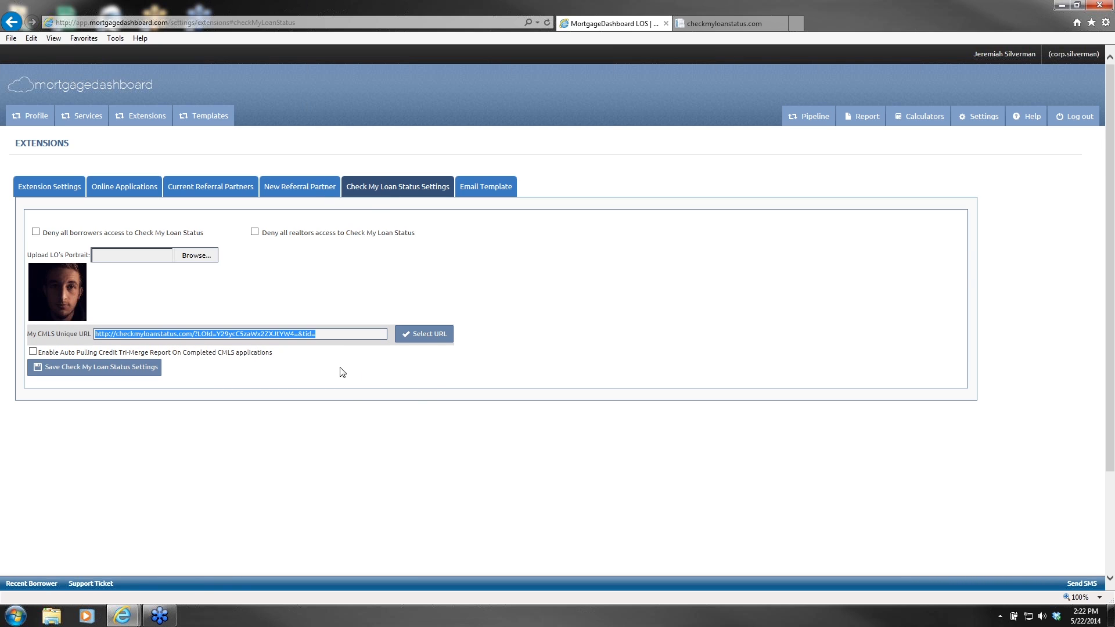
right_click(281, 329)
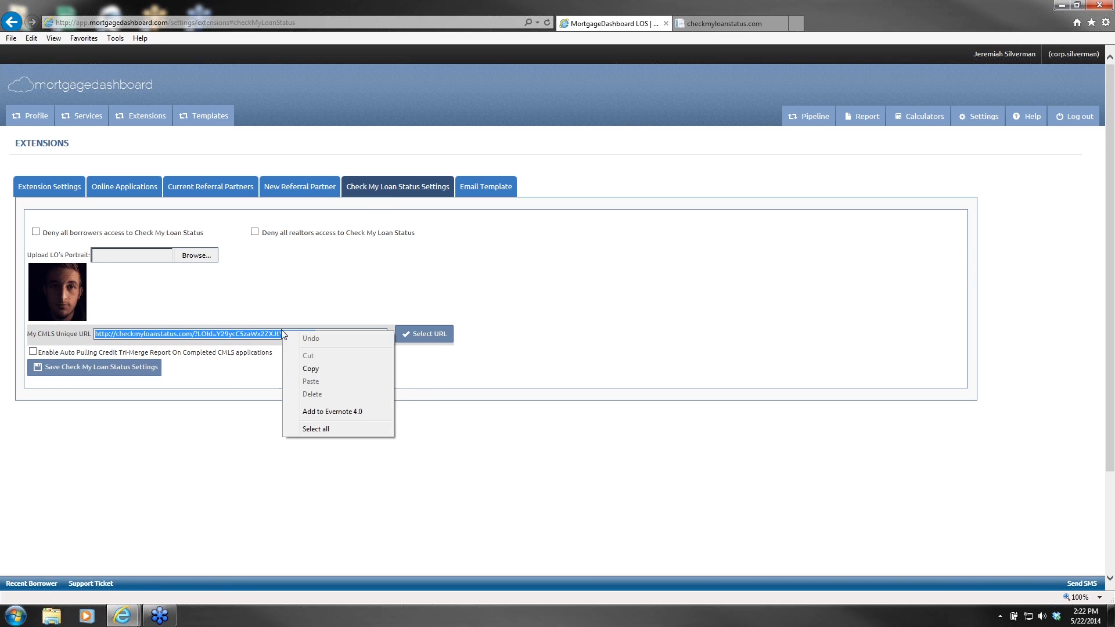
left_click(309, 366)
left_click(528, 264)
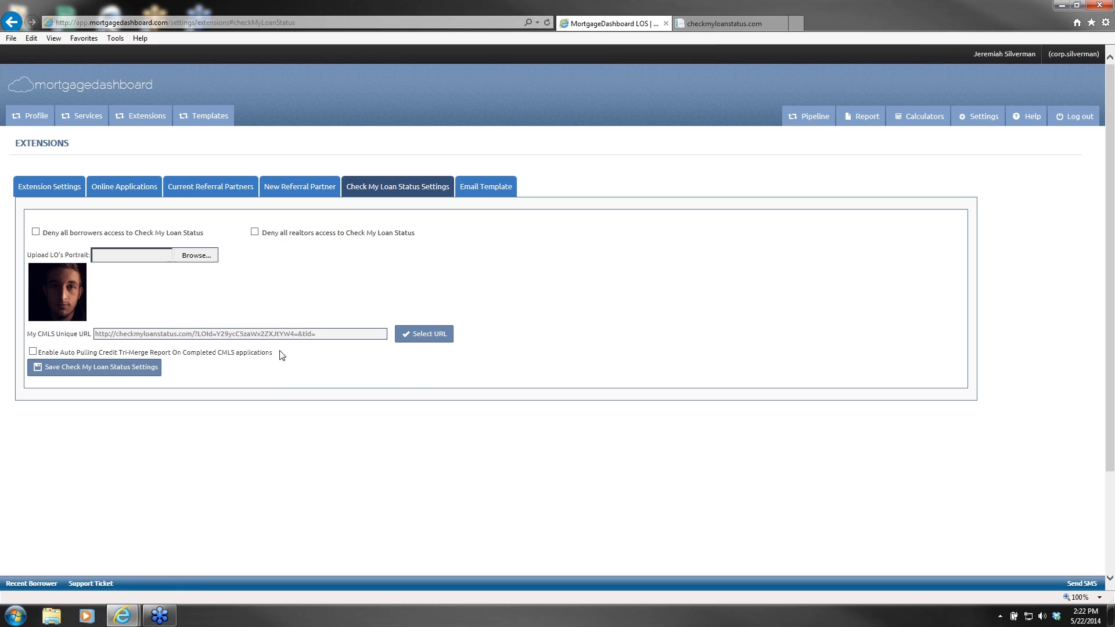
left_click_drag(281, 353, 74, 354)
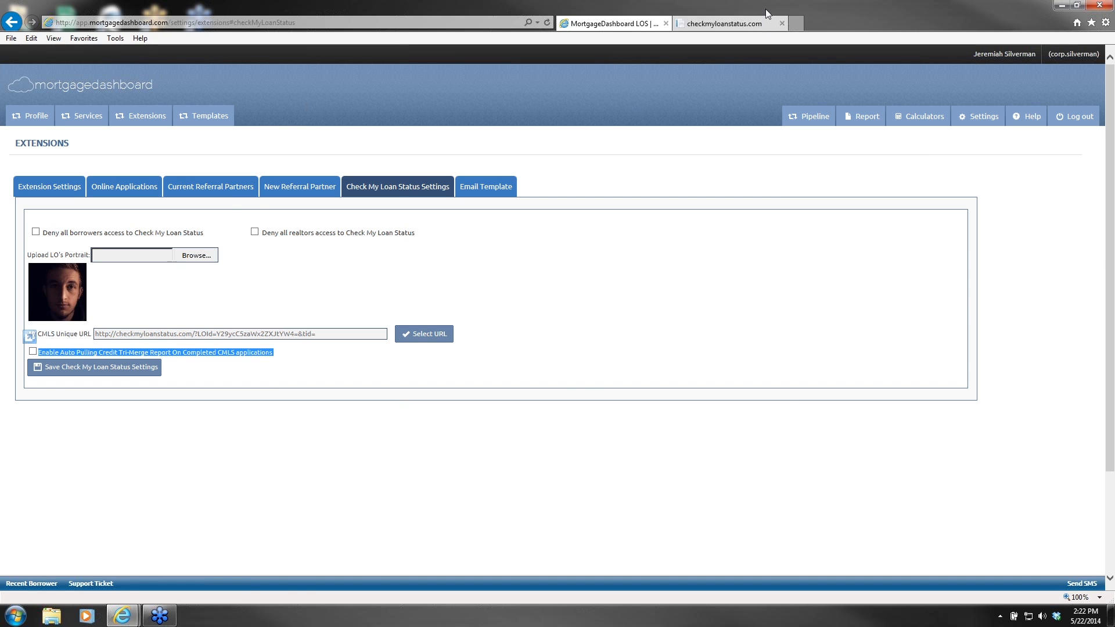
Step: Enable auto-pulling the credit Tri-Merge report on completed CMLS applications and save the settings
left_click(724, 23)
left_click(616, 70)
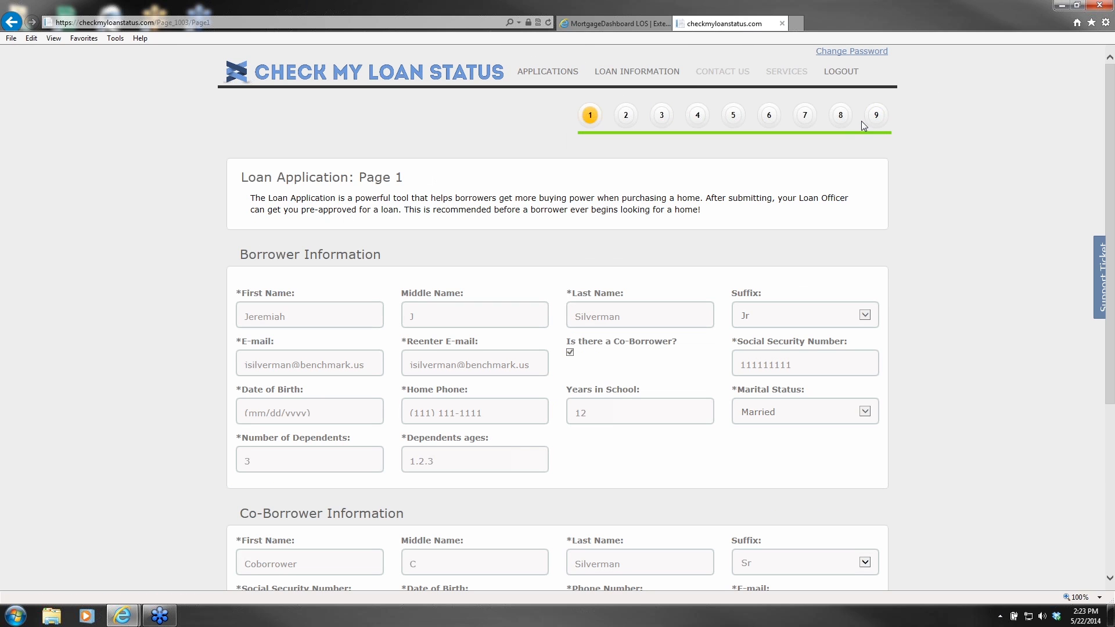
left_click(580, 24)
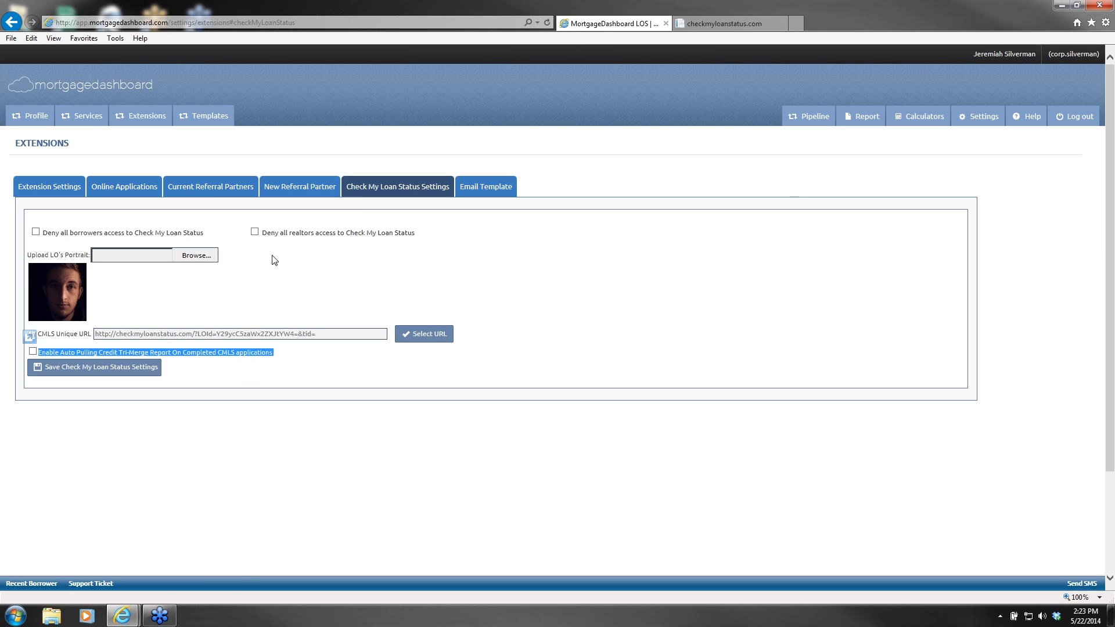
left_click(32, 351)
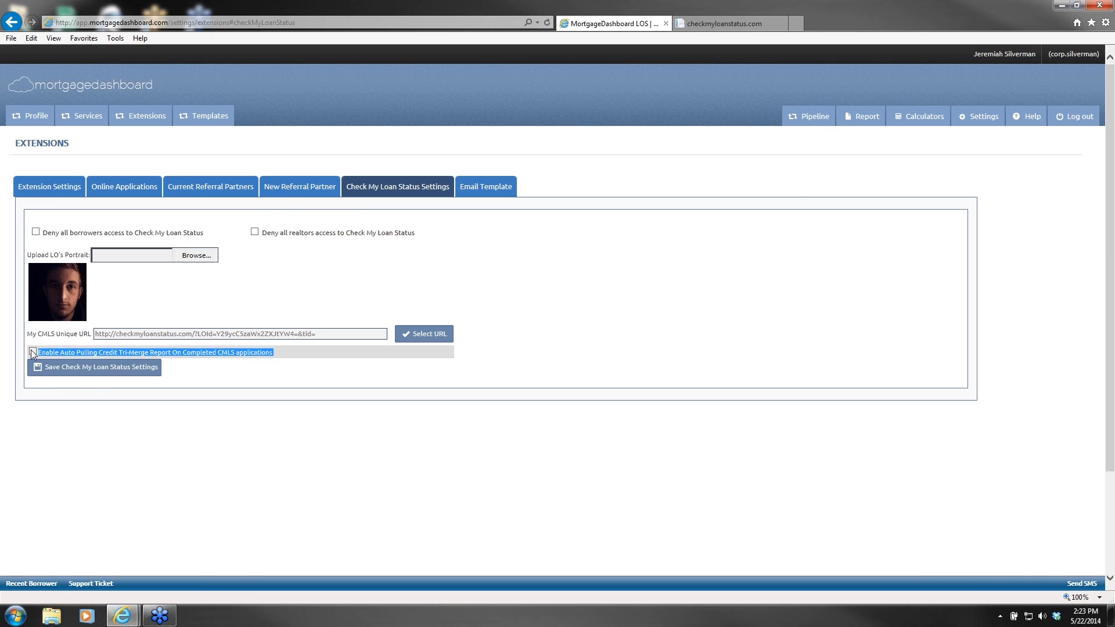
left_click(113, 369)
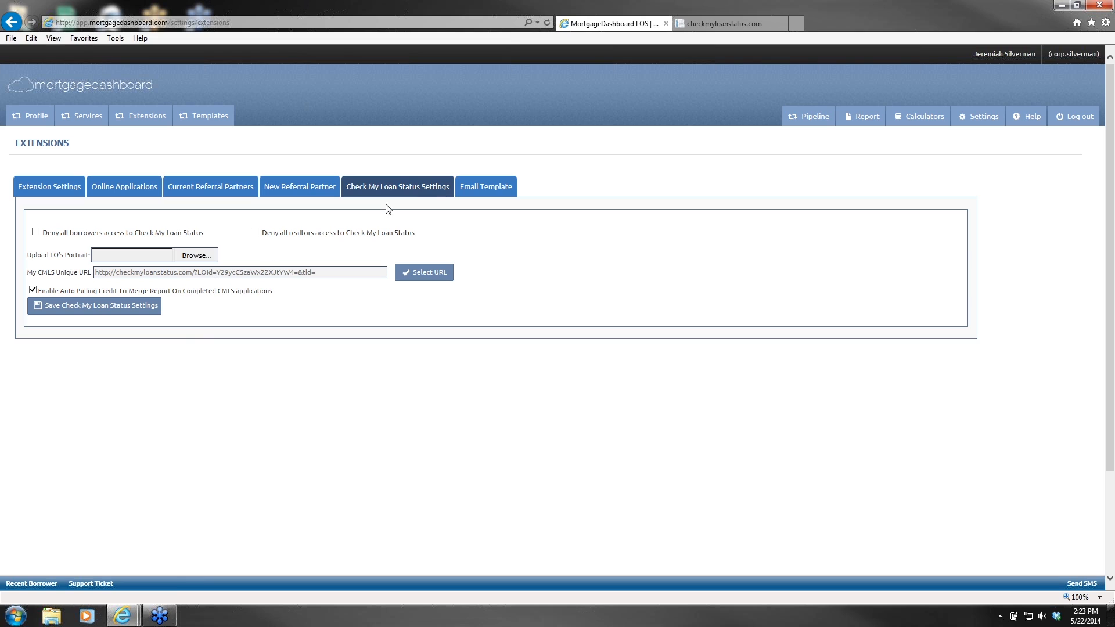
Step: Review the borrower email template's body and insertable variables, then reset it to default
left_click(484, 198)
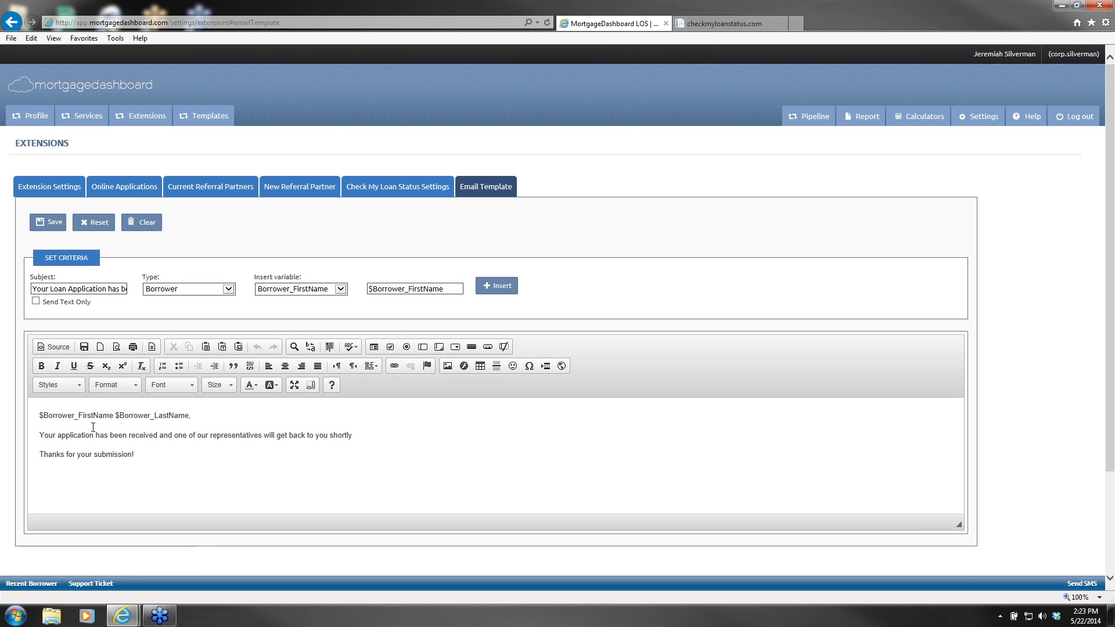
left_click_drag(38, 415, 433, 504)
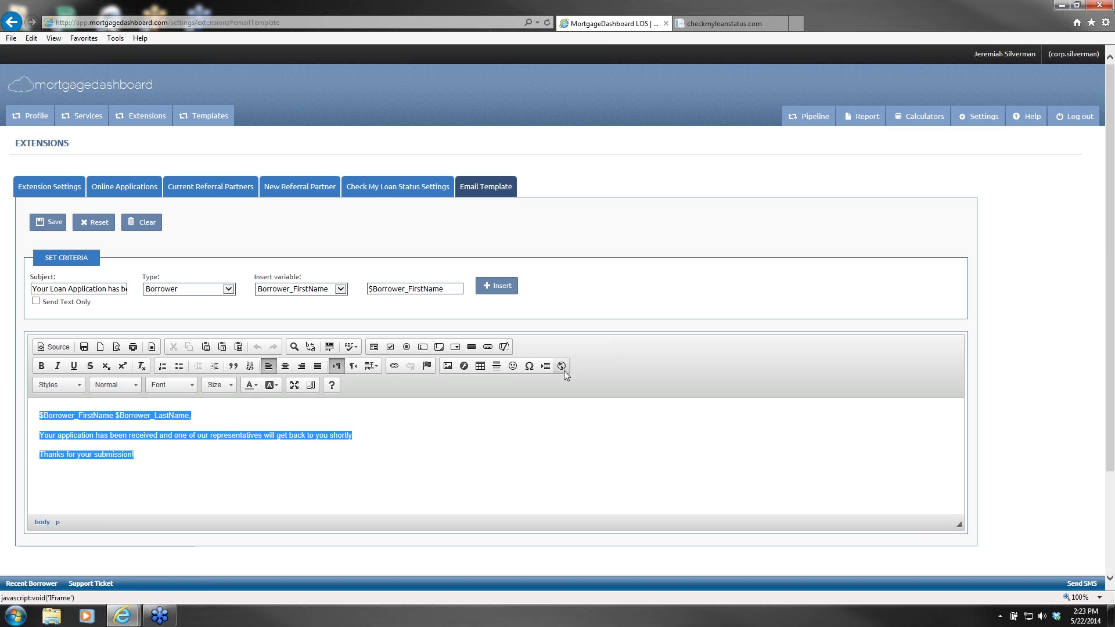
left_click(309, 287)
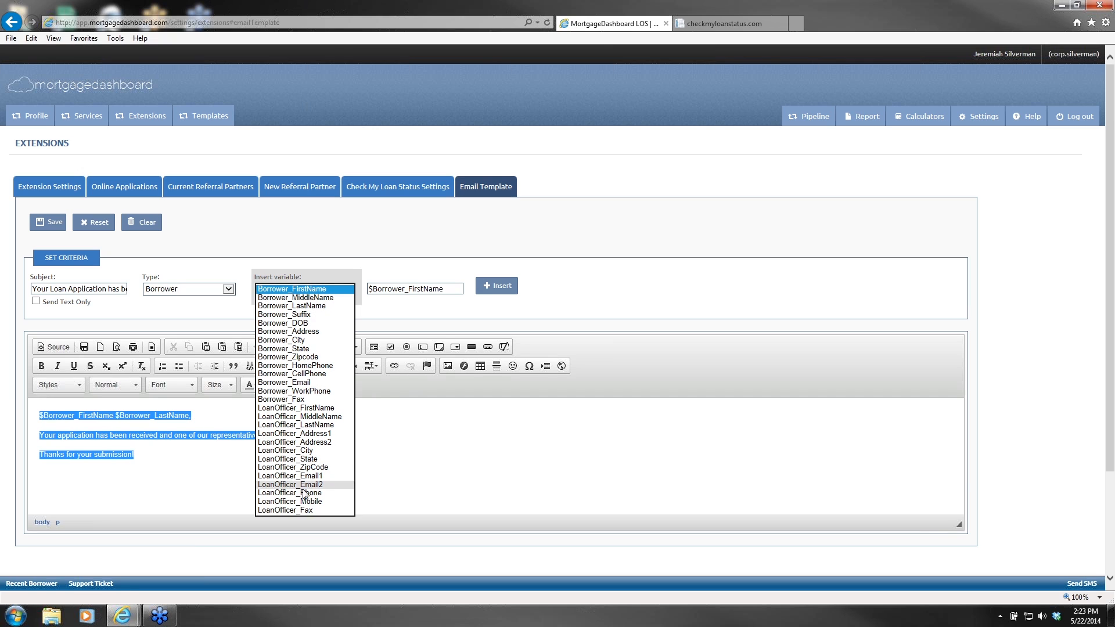
left_click(489, 470)
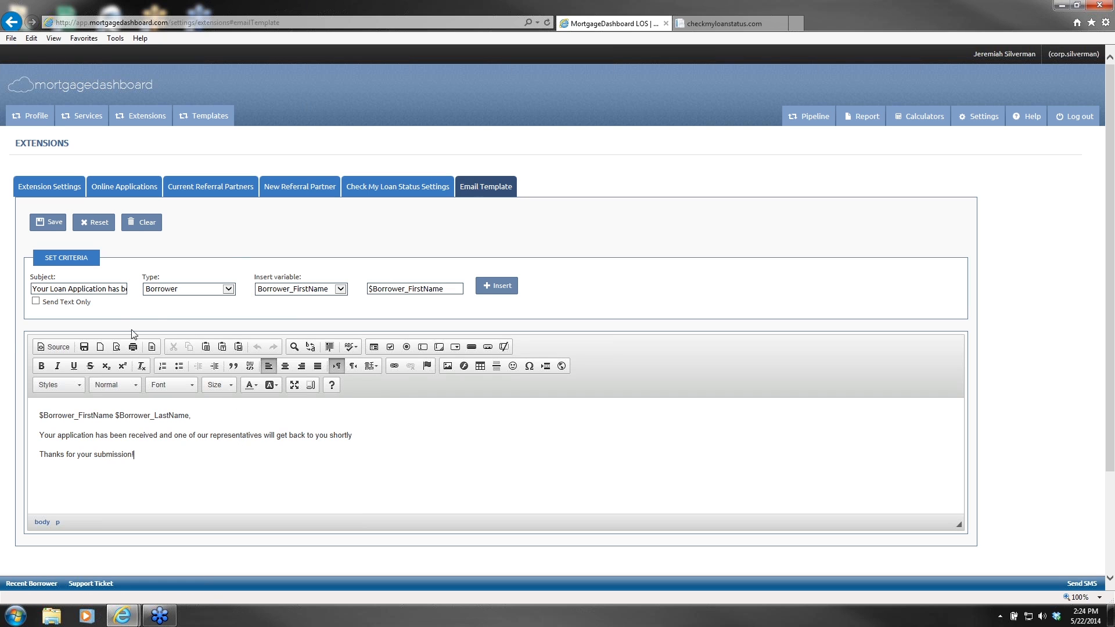
left_click(67, 290)
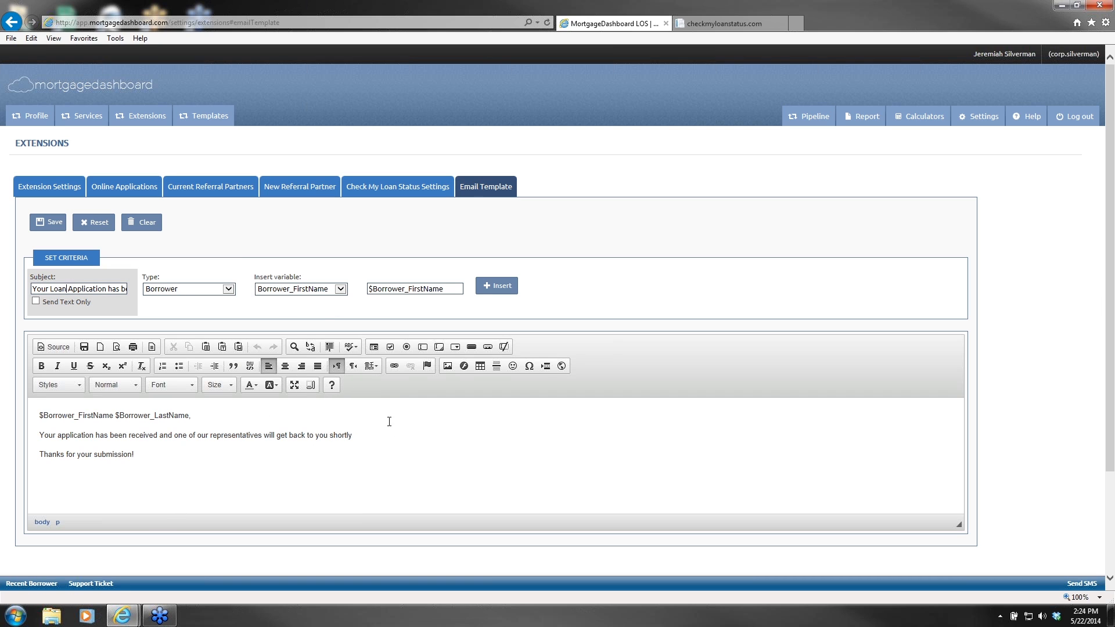
left_click_drag(378, 430, 78, 416)
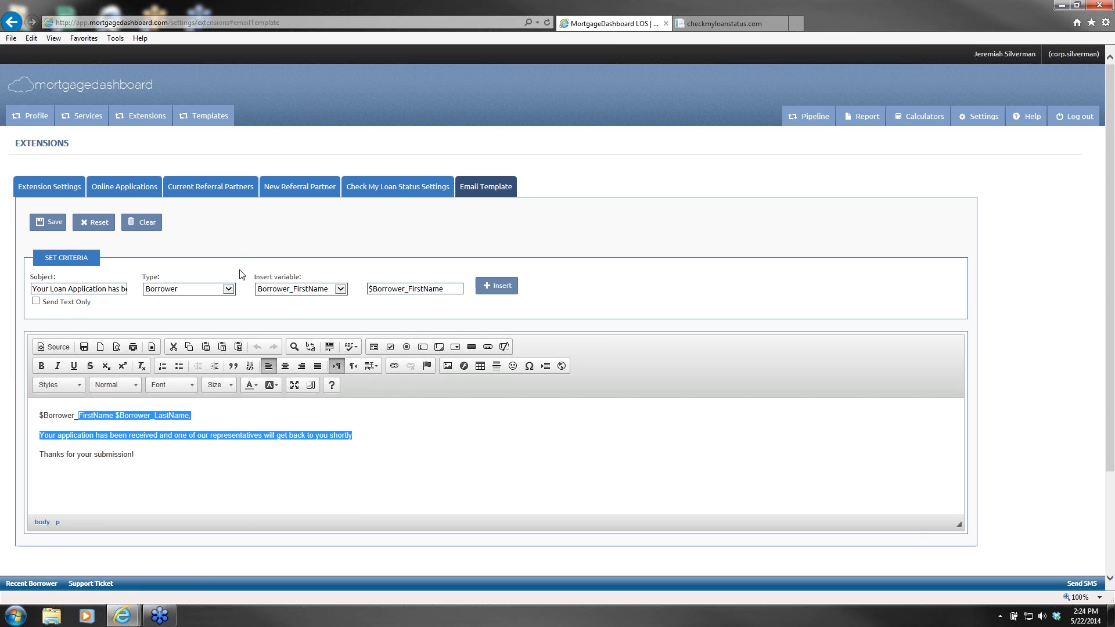
left_click(96, 228)
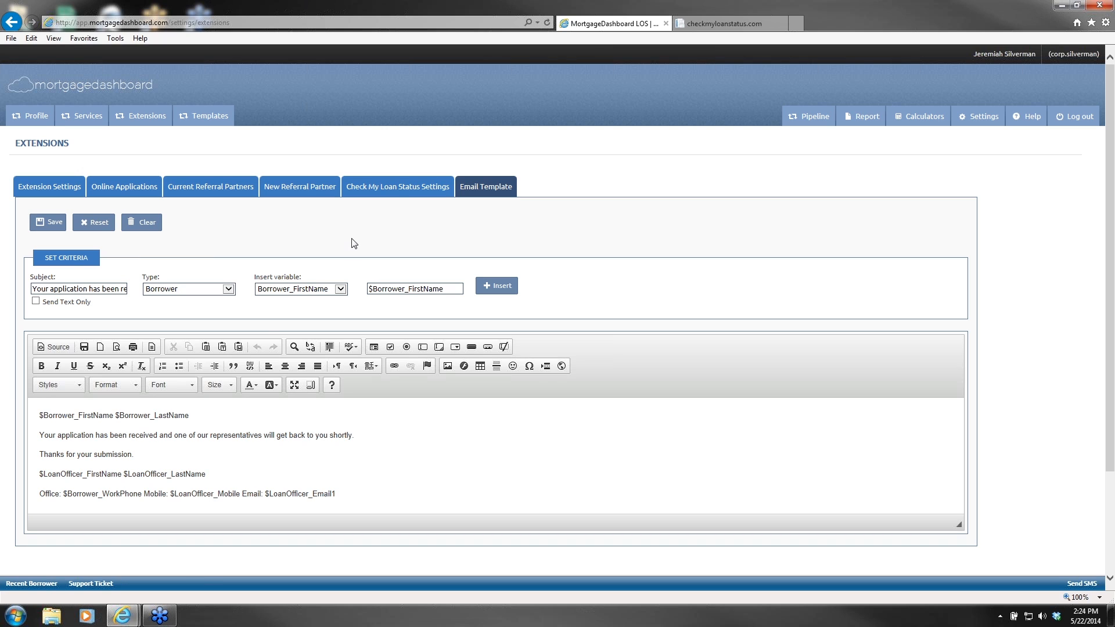
Step: Return to Check My Loan Status settings, select the unique URL, and dismiss the colour-scheme prompt
left_click(400, 190)
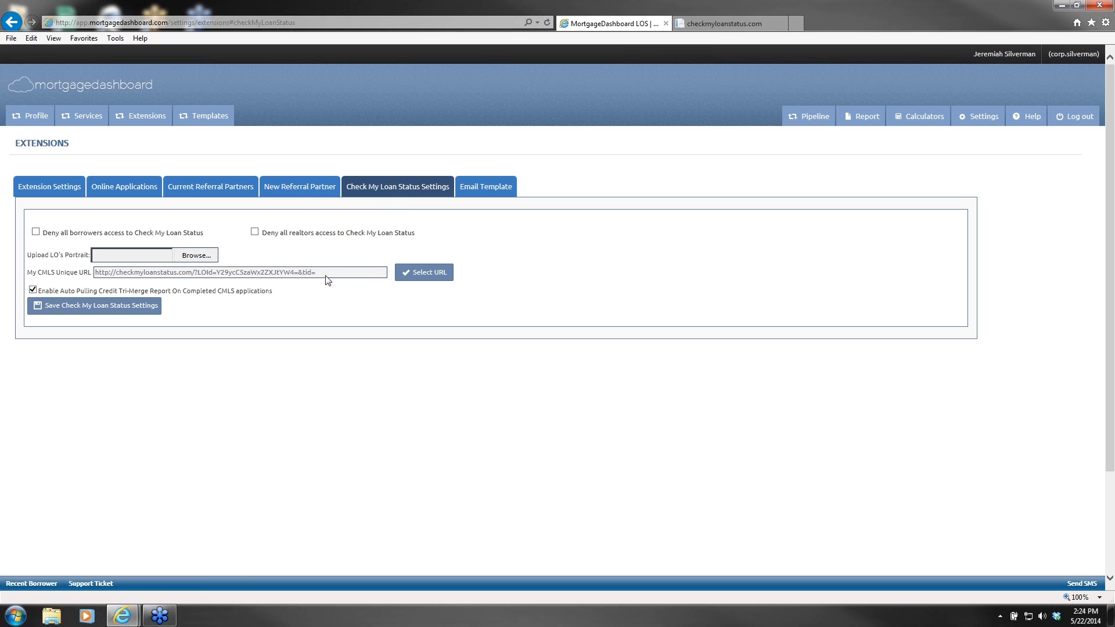
left_click(436, 282)
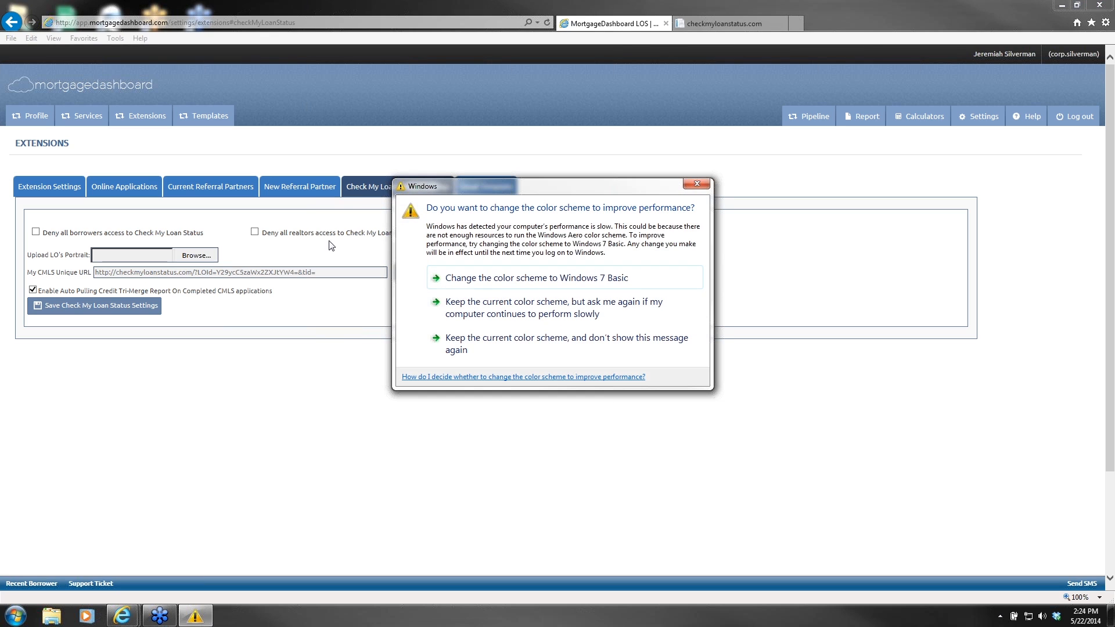
left_click(697, 183)
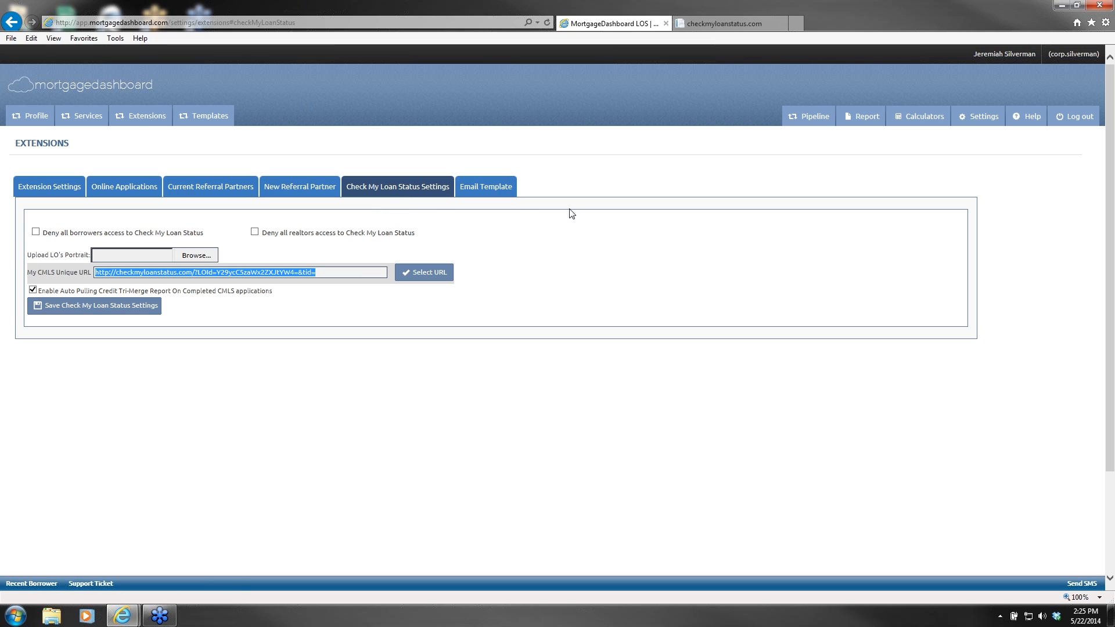
Step: Reload the portal and review the Loan Information page showing the 5.125% FHA purchase loan
left_click(712, 28)
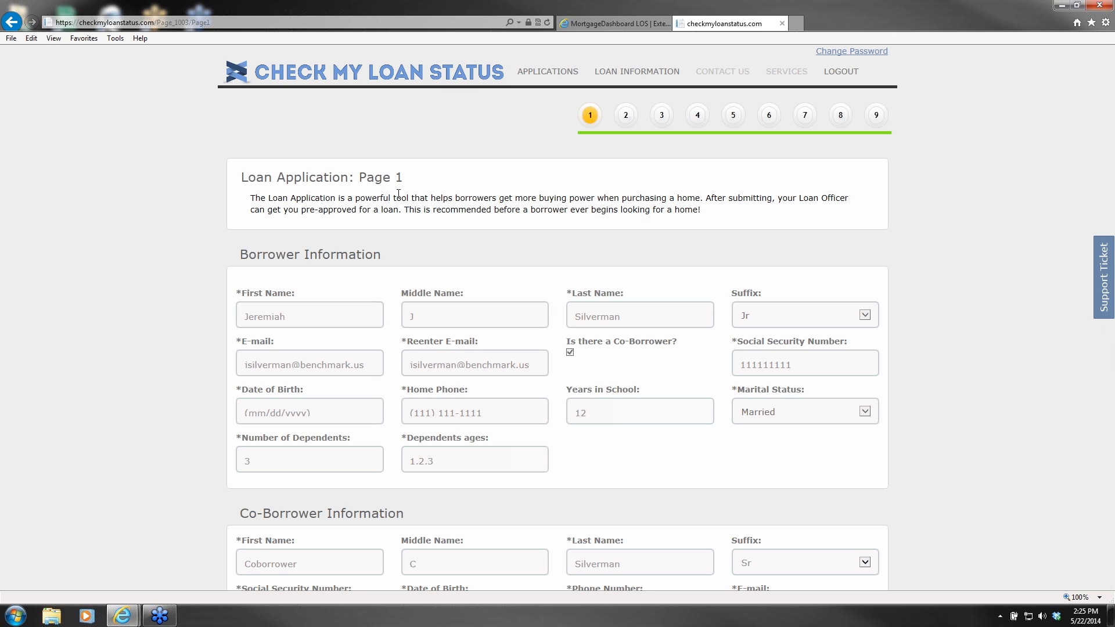
left_click(555, 80)
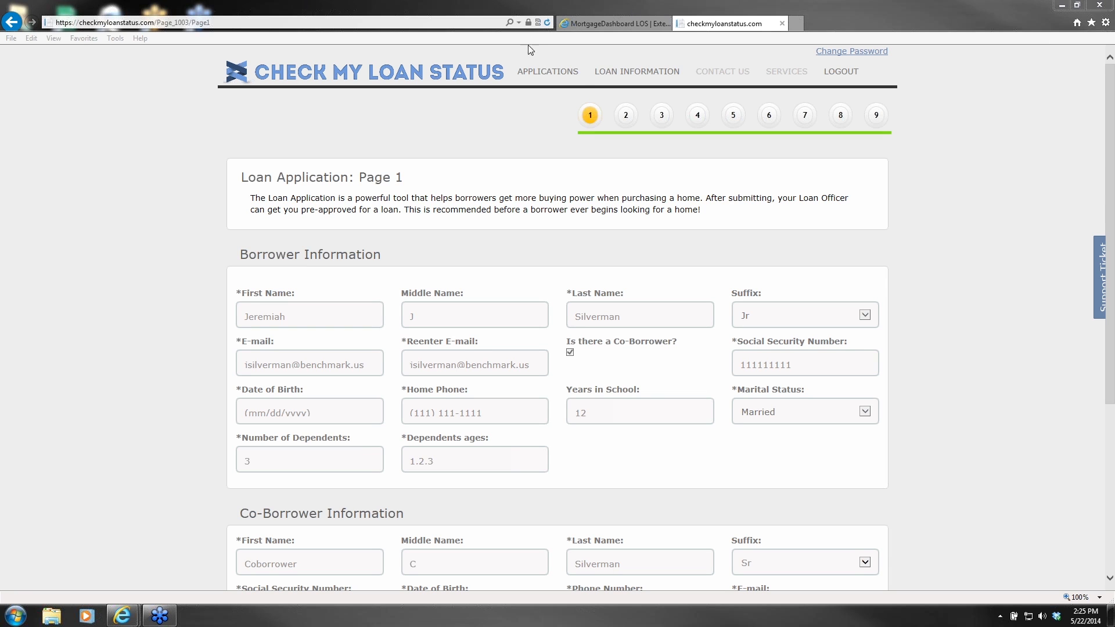
left_click(637, 71)
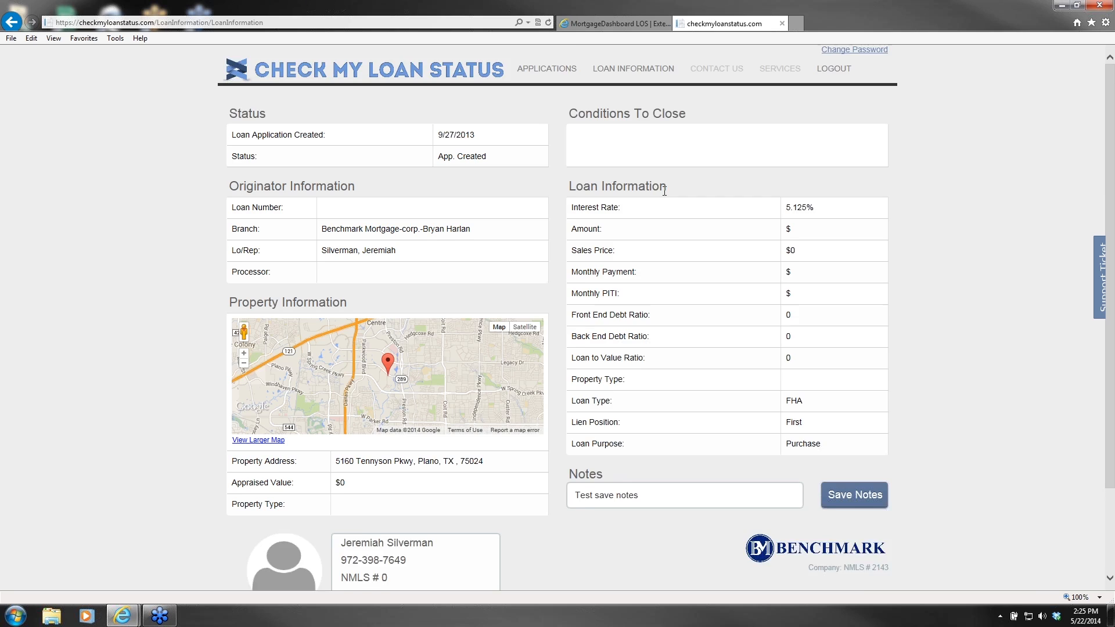
scroll(704, 209, "down", 2)
scroll(704, 209, "up", 2)
scroll(639, 168, "down", 2)
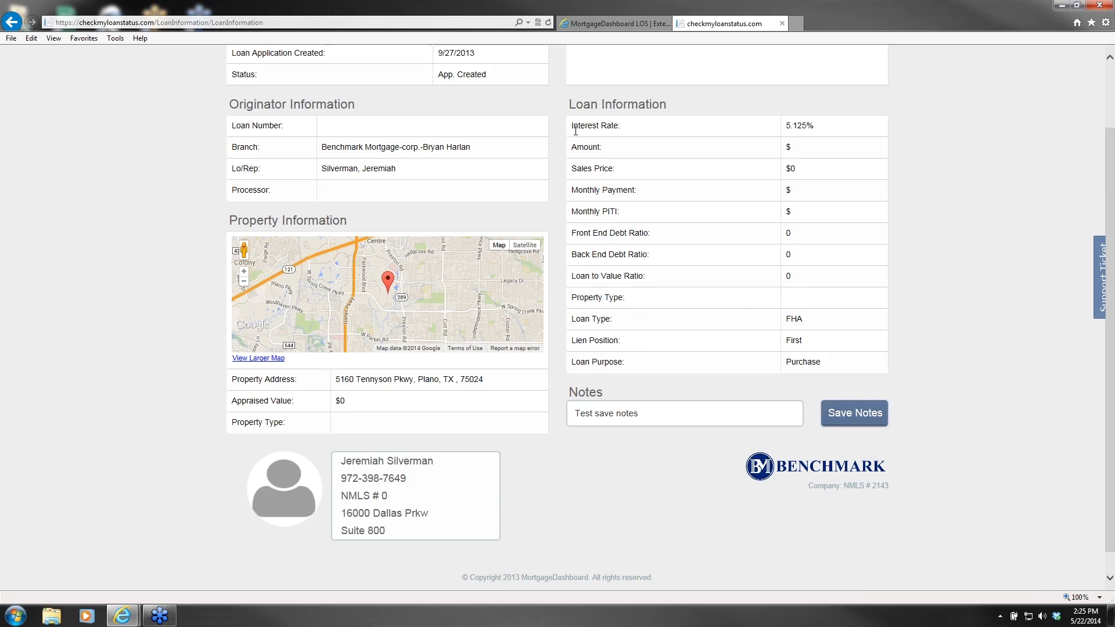
scroll(617, 166, "up", 2)
left_click_drag(572, 199, 676, 202)
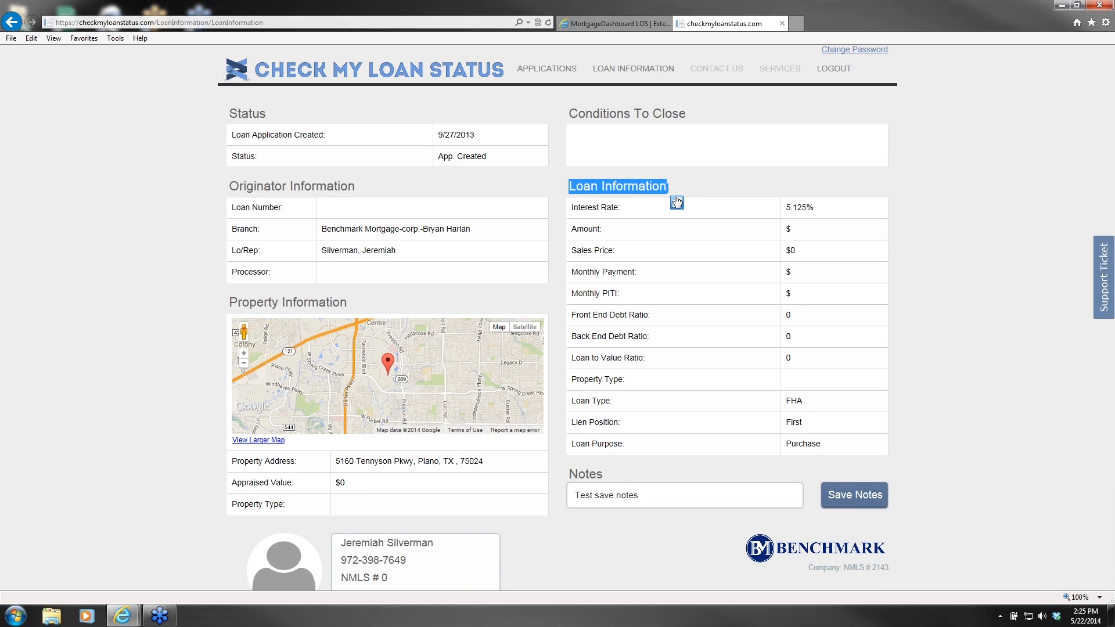
Step: Start a support ticket with category CheckMyLoanStatus > feature request, then close it unsubmitted
left_click(622, 24)
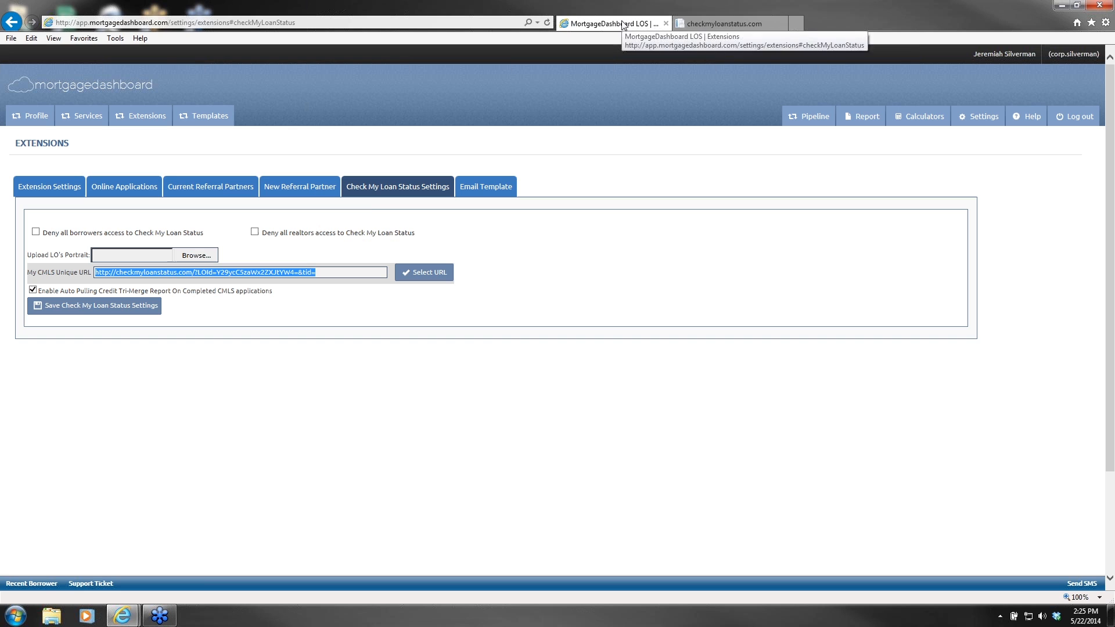
left_click(91, 584)
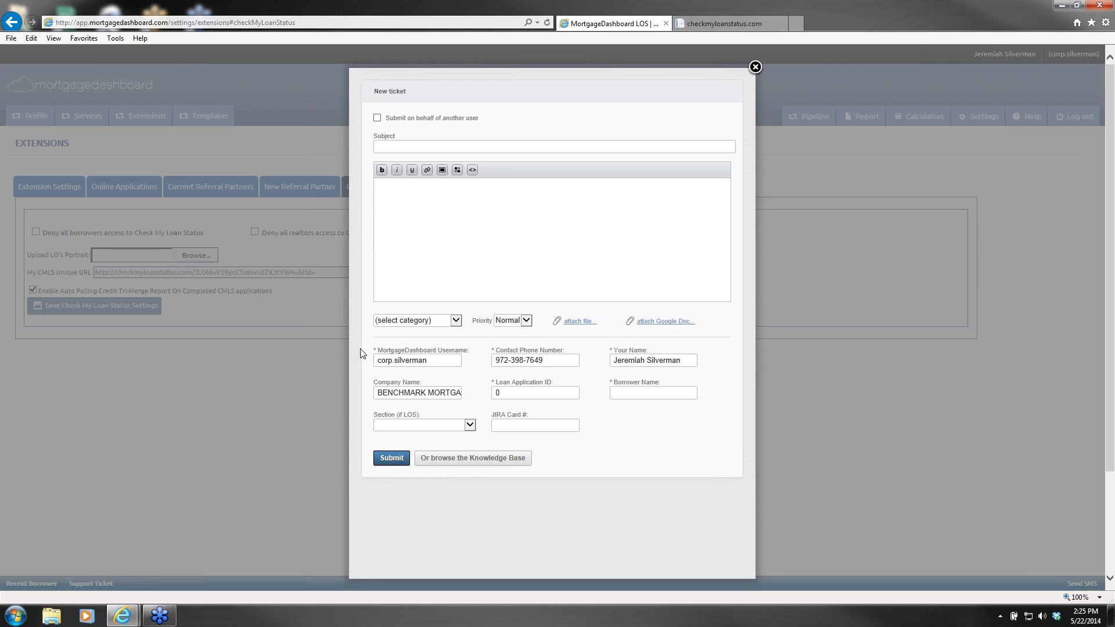
left_click(442, 325)
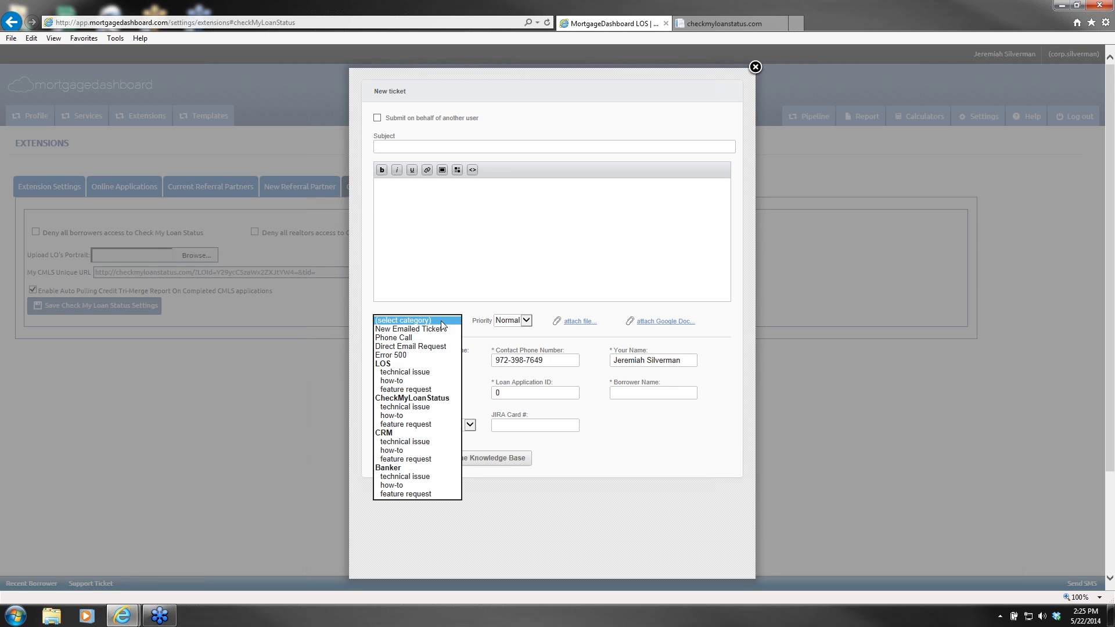
left_click(406, 423)
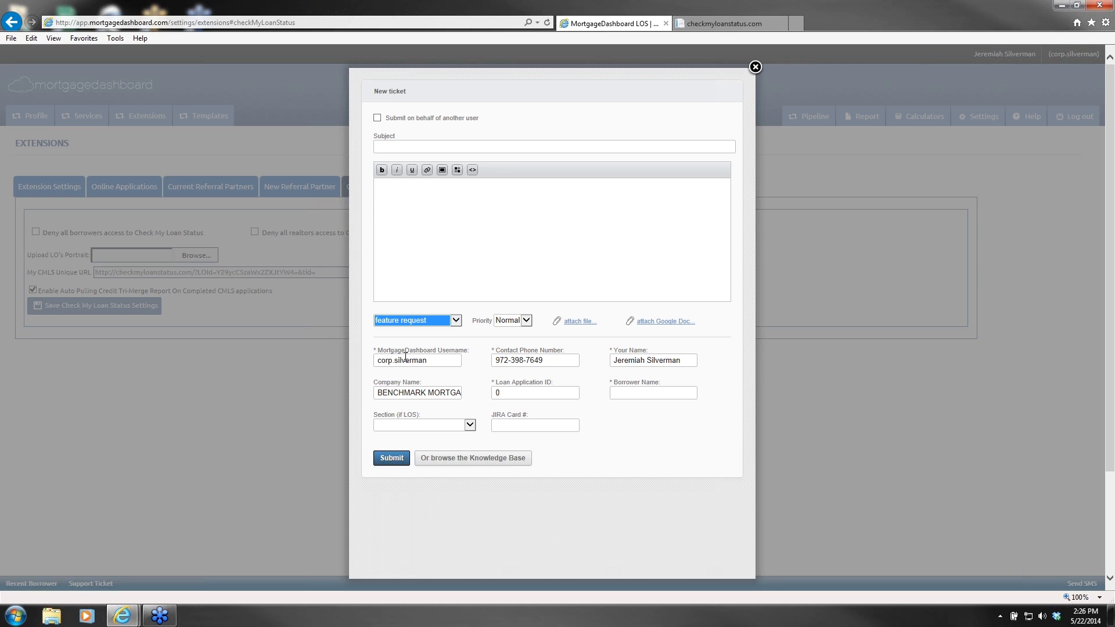
left_click(418, 319)
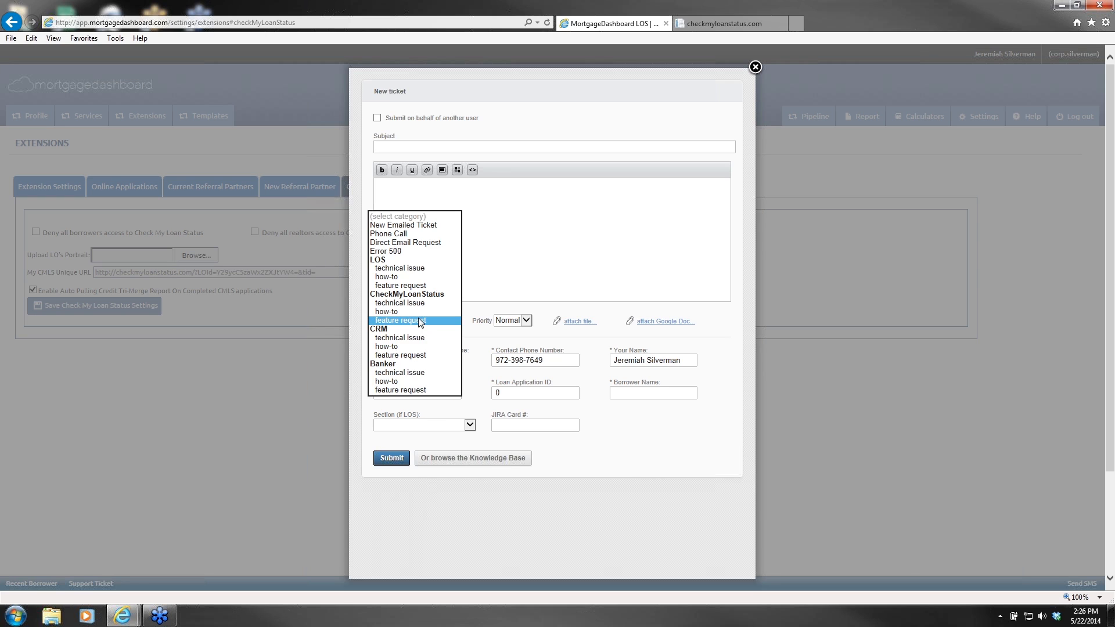
left_click(405, 322)
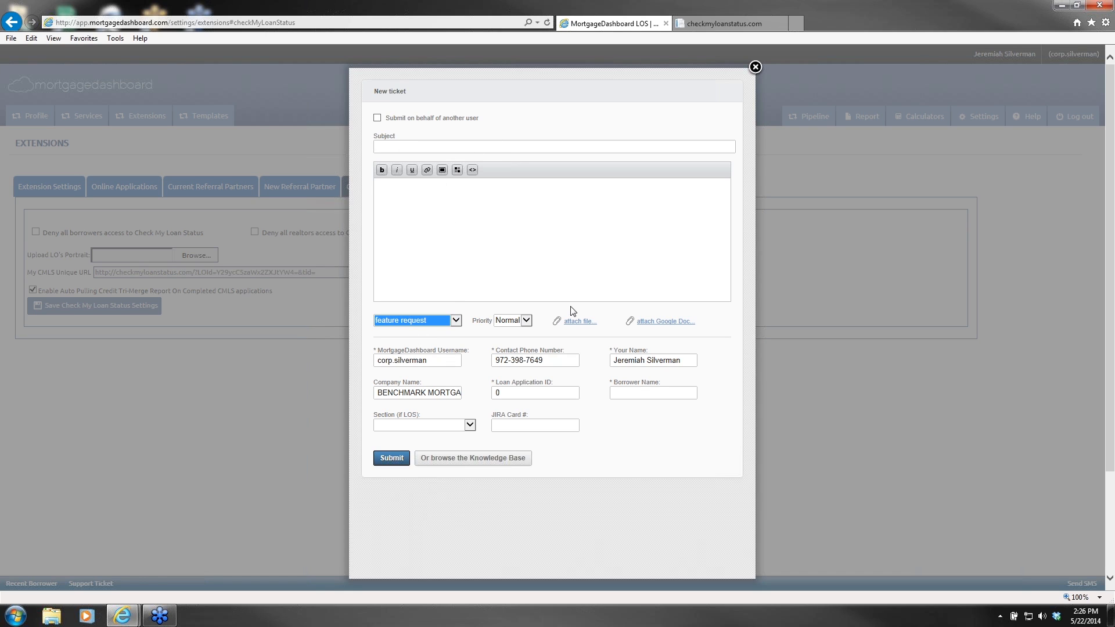
left_click(754, 68)
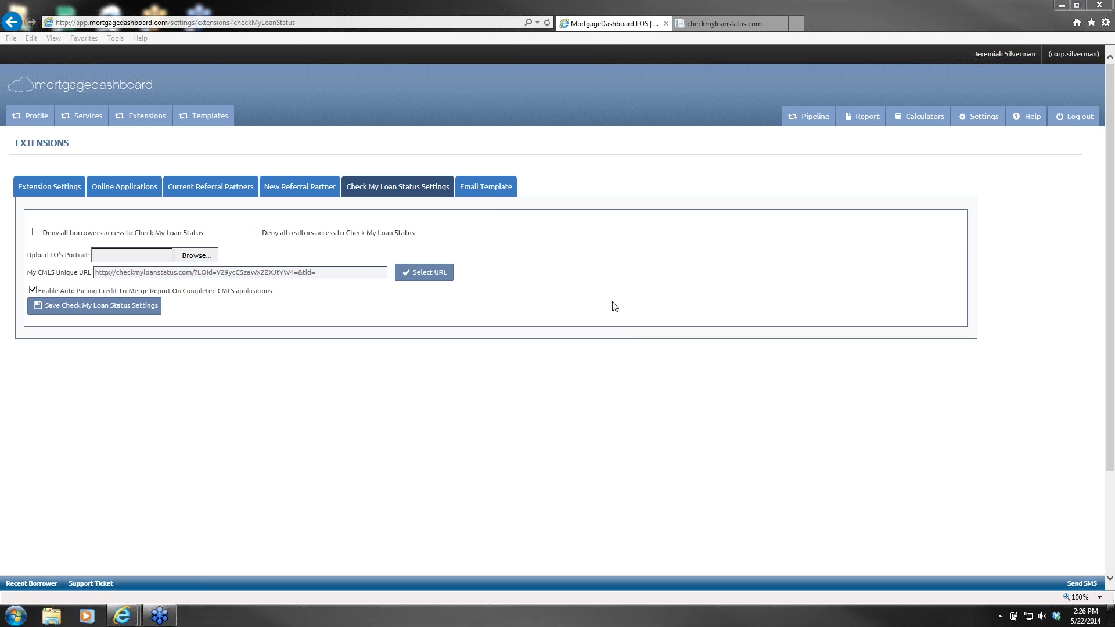
Step: Show the Email Template settings with the borrower application-received message
left_click(482, 195)
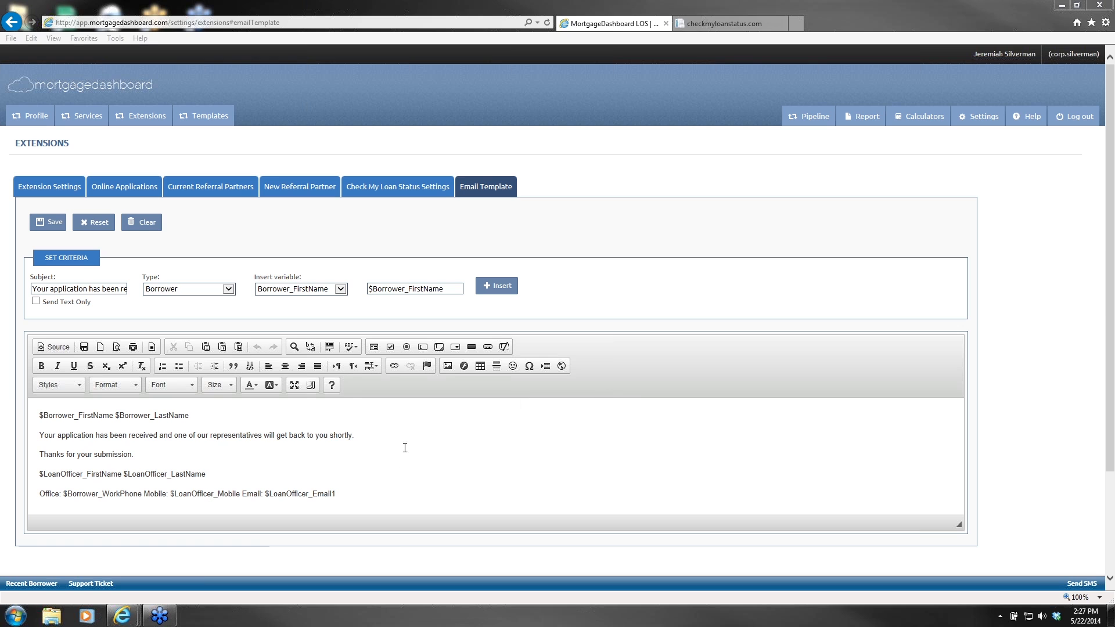
Step: Return to the portal's loan information page and highlight the empty Conditions To Close heading
left_click(740, 24)
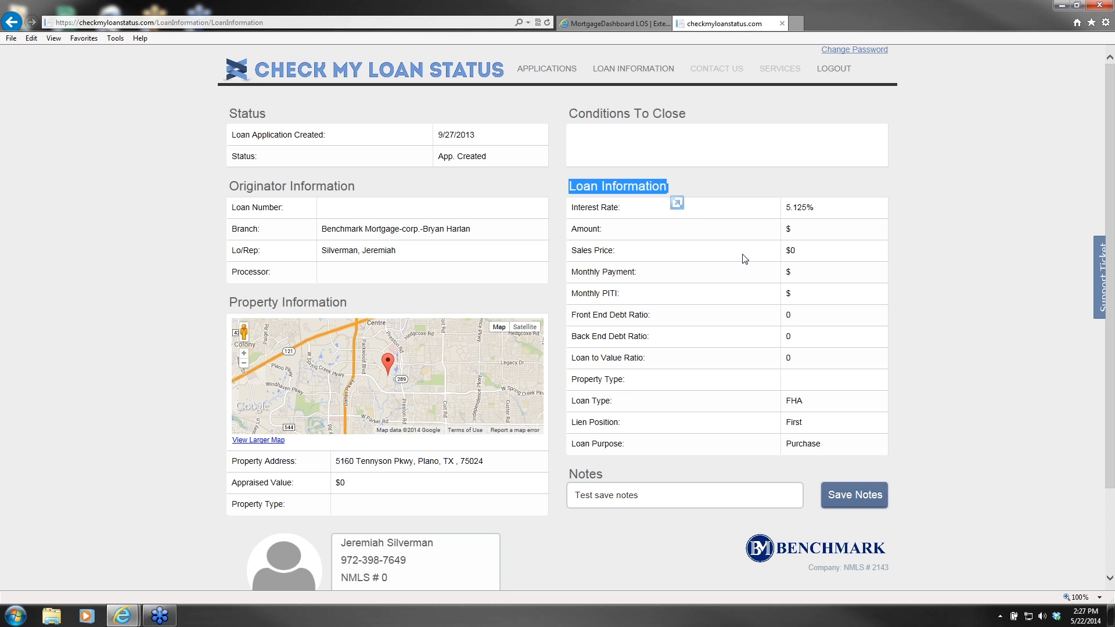
left_click_drag(569, 114, 699, 115)
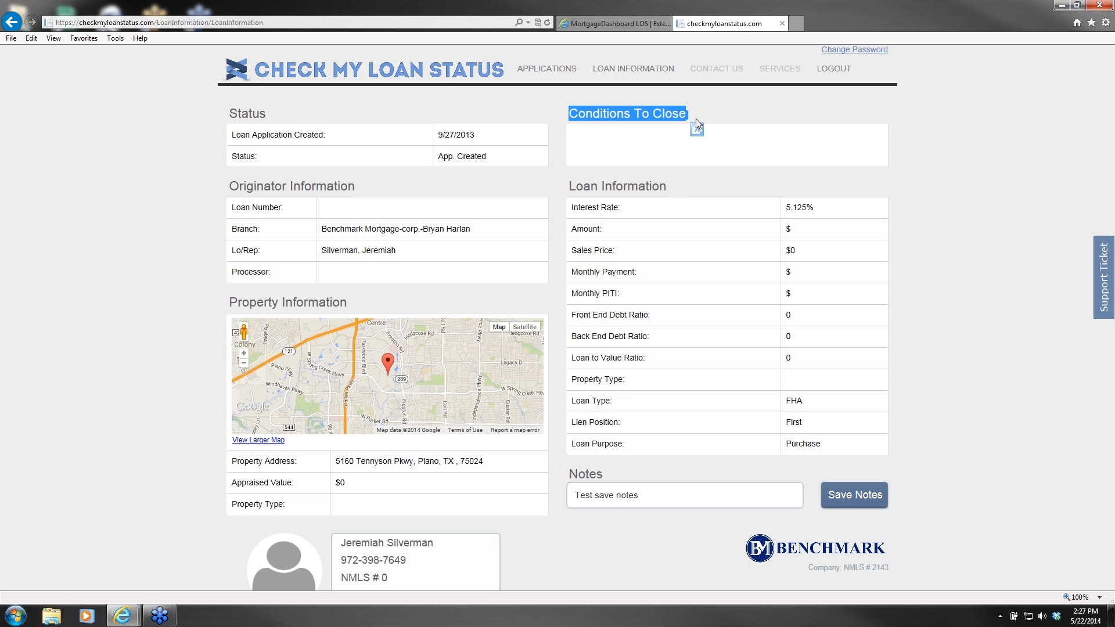
Step: Return to the Email Template and inspect the thank-you line and loan officer name variables
left_click(610, 25)
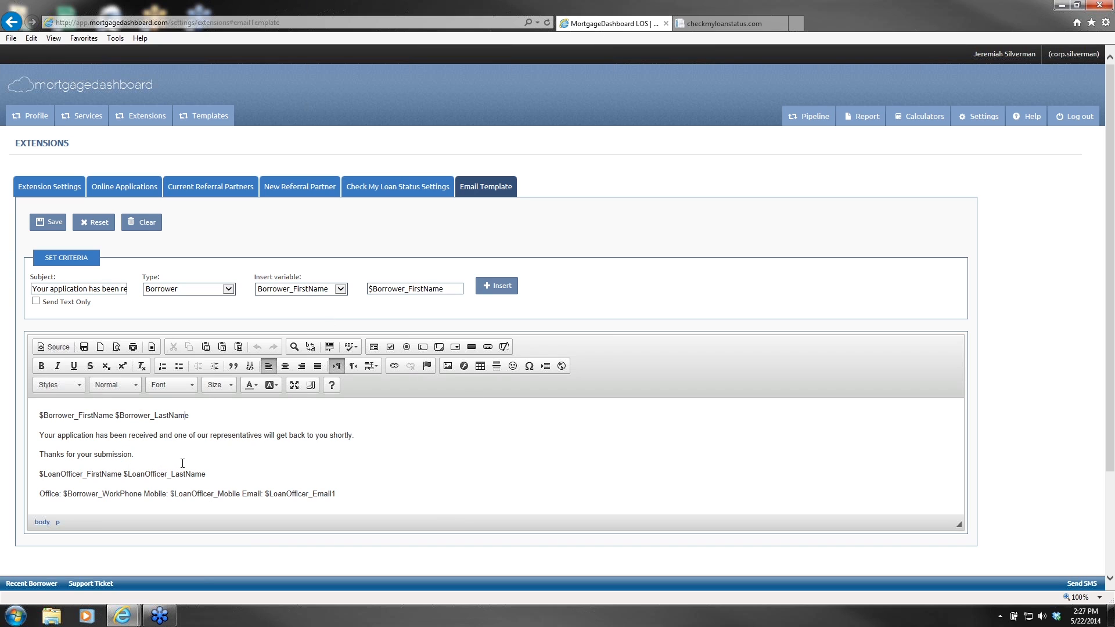
left_click(103, 458)
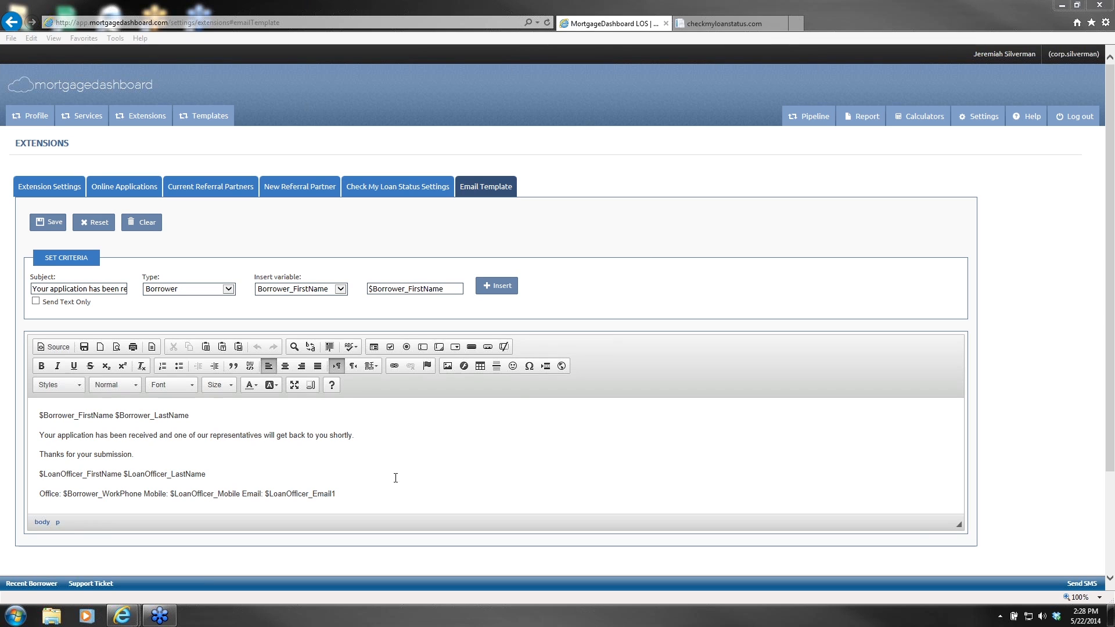
left_click(371, 463)
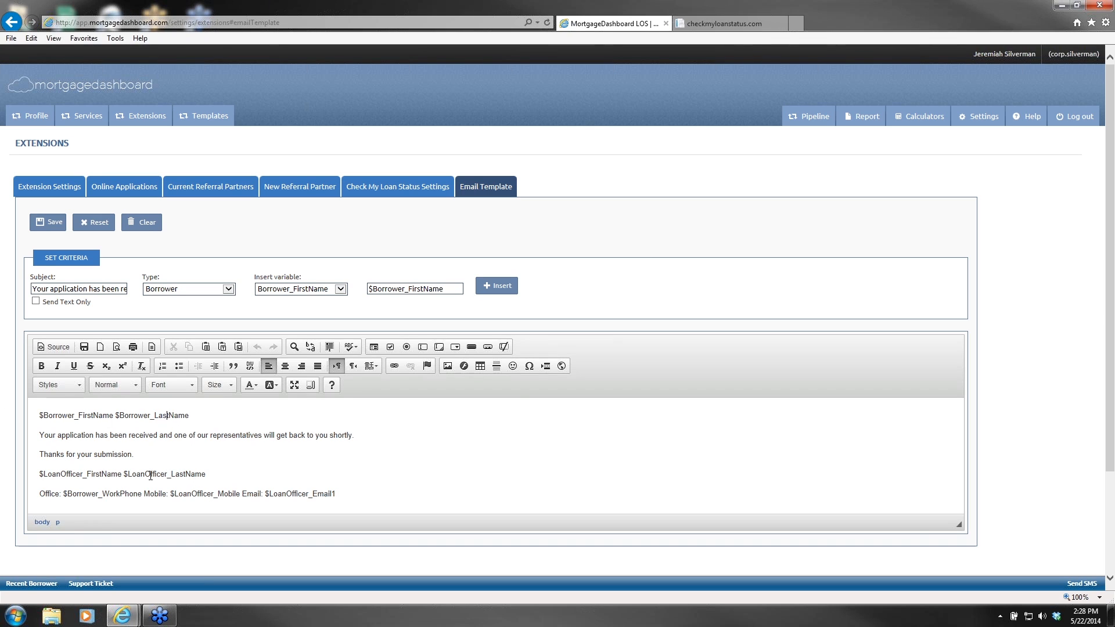
left_click(53, 476)
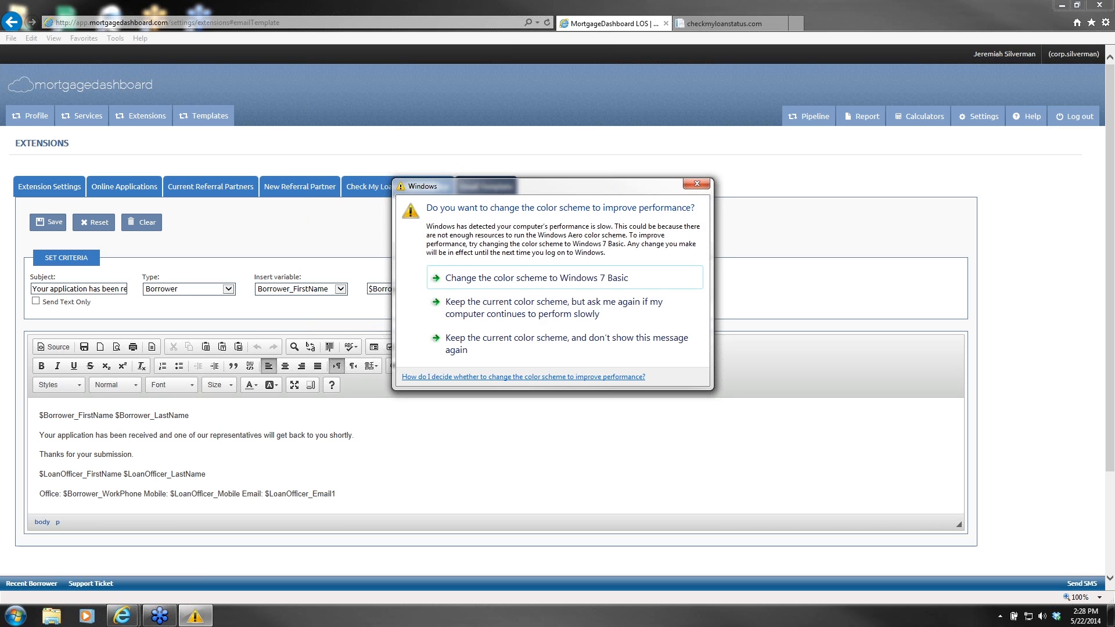
Step: Dismiss the Windows colour-scheme prompt covering the Email Template settings
left_click(697, 184)
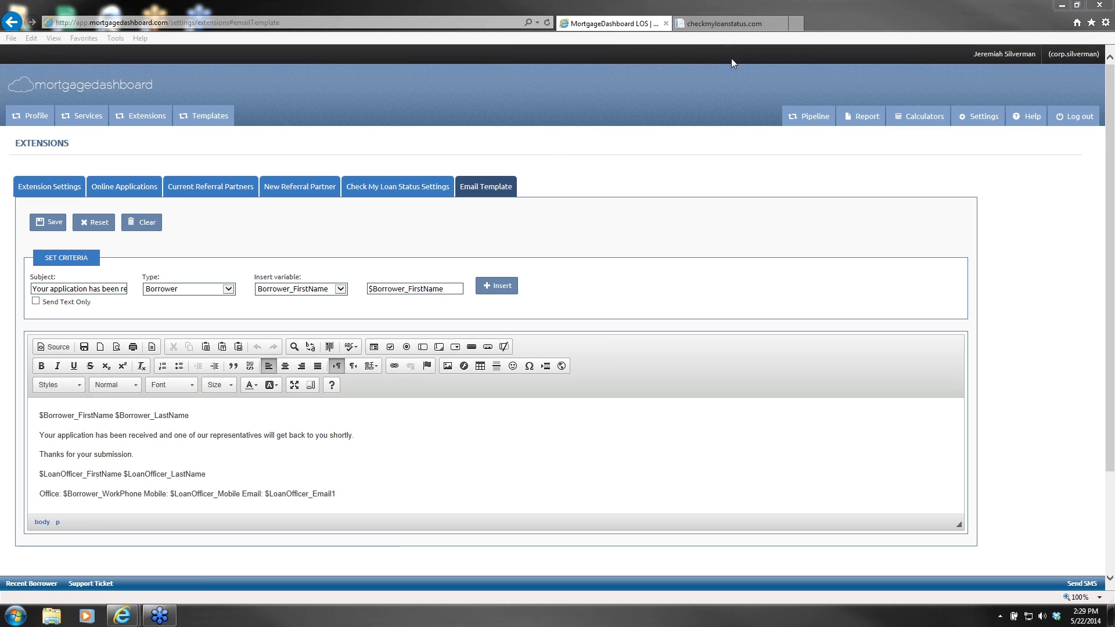
Step: Switch to the checkmyloanstatus.com tab to view the borrower's loan information page
left_click(723, 23)
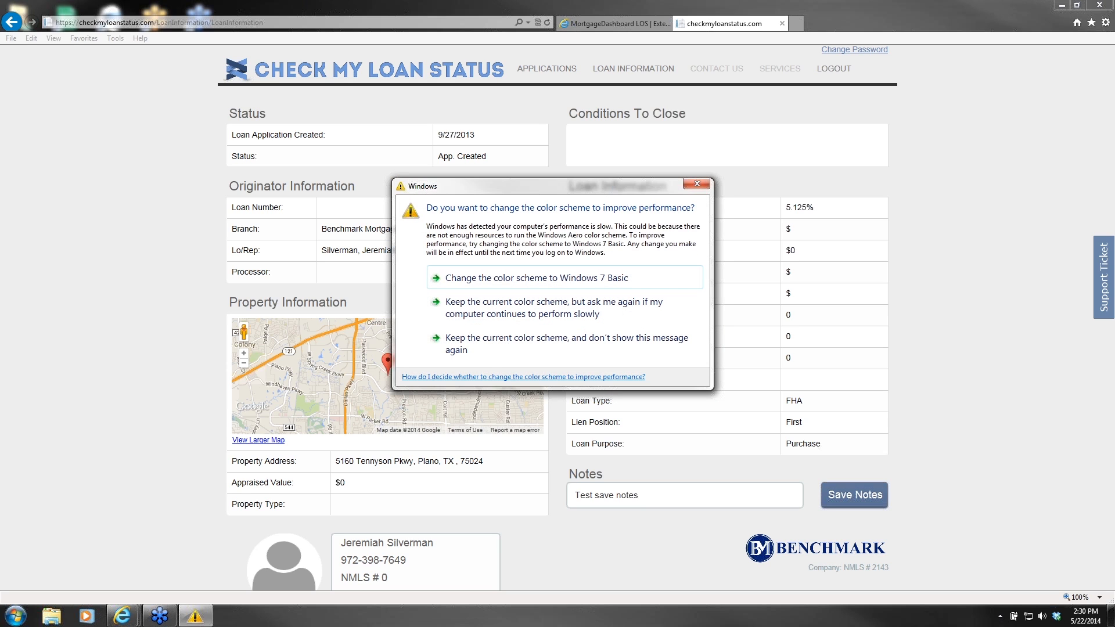
Step: Dismiss the colour-scheme prompt and return to the MortgageDashboard LOS Prospect Pipeline
left_click(704, 186)
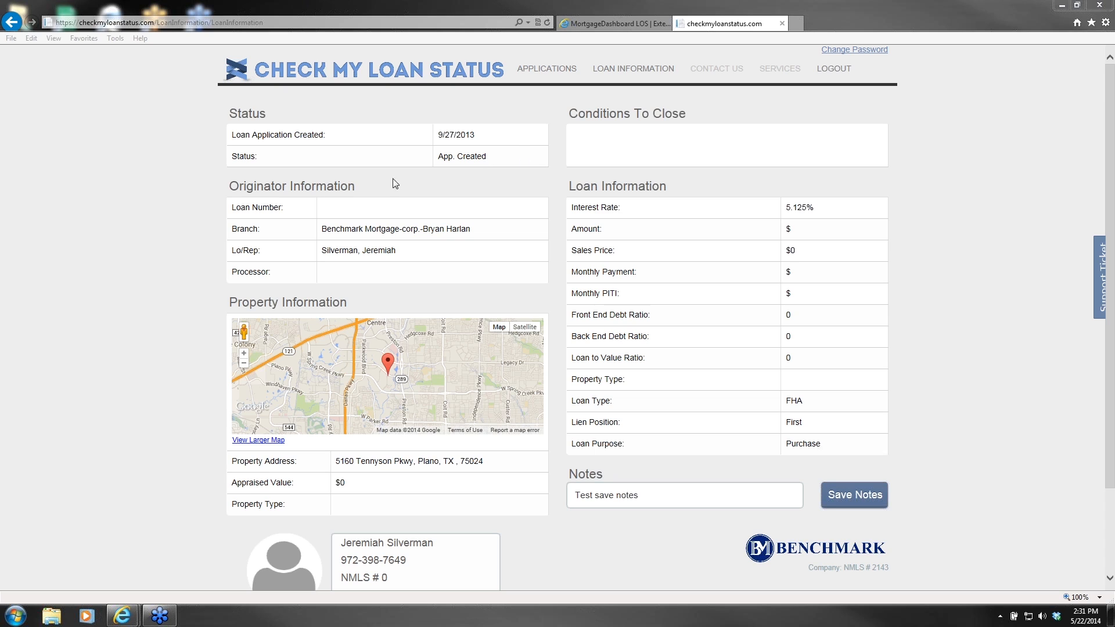
left_click(651, 26)
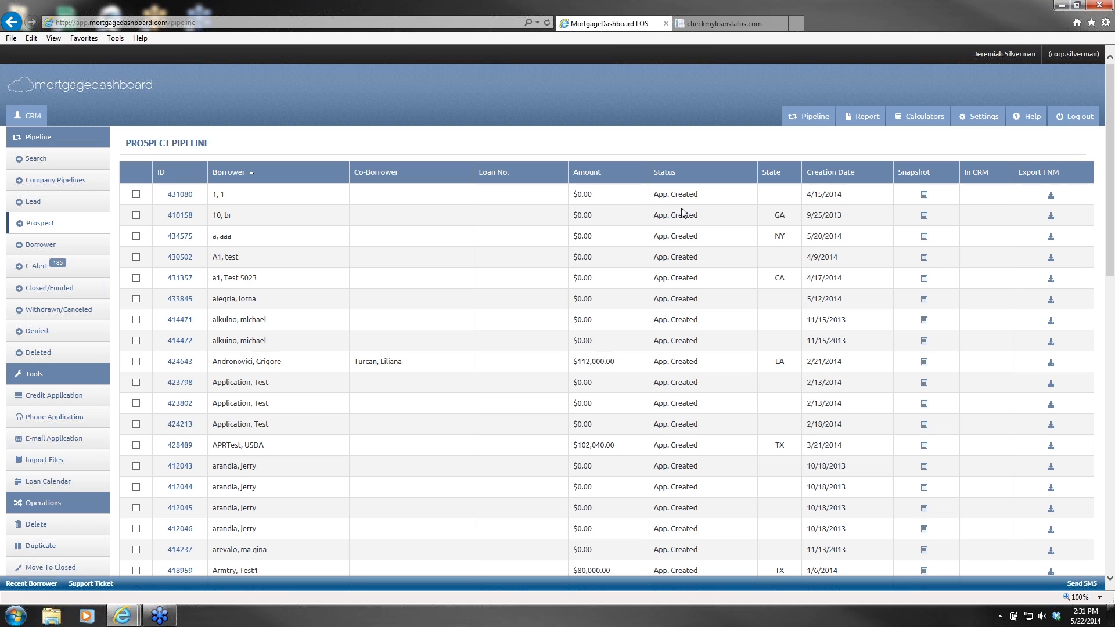
Step: Glance over the Prospect Pipeline, then return to the borrower's loan information page
scroll(145, 414, "down", 1)
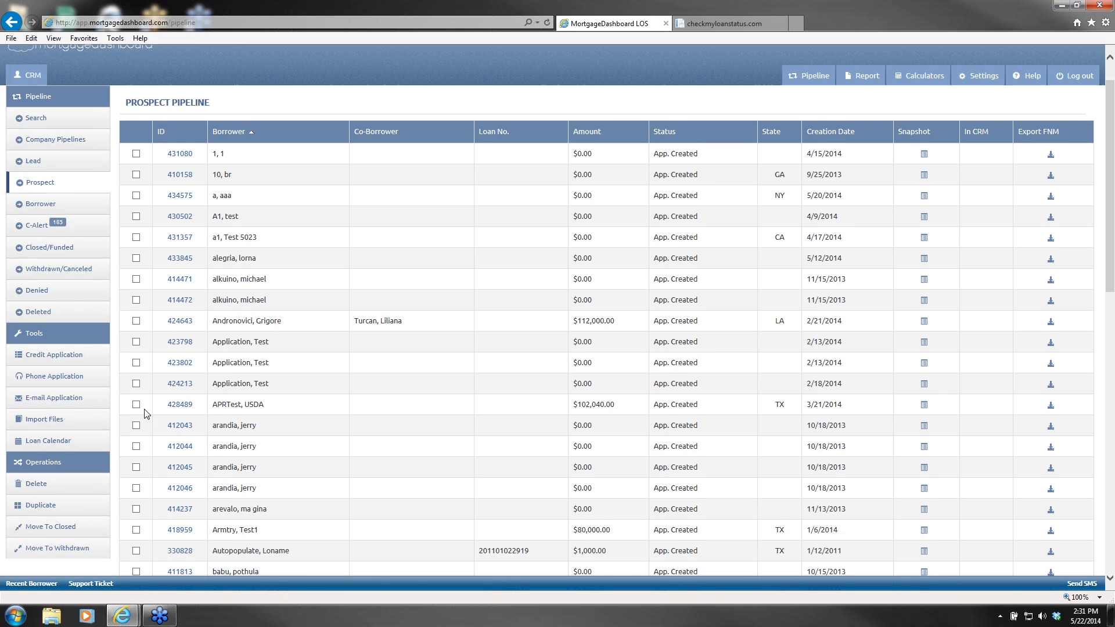
scroll(145, 413, "up", 1)
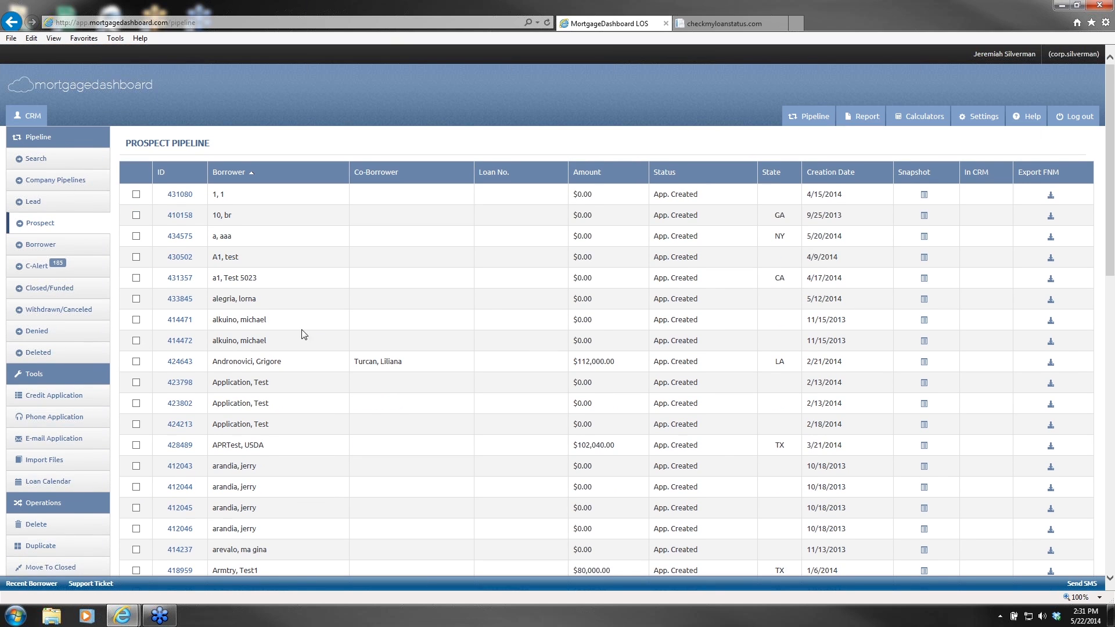
left_click(714, 29)
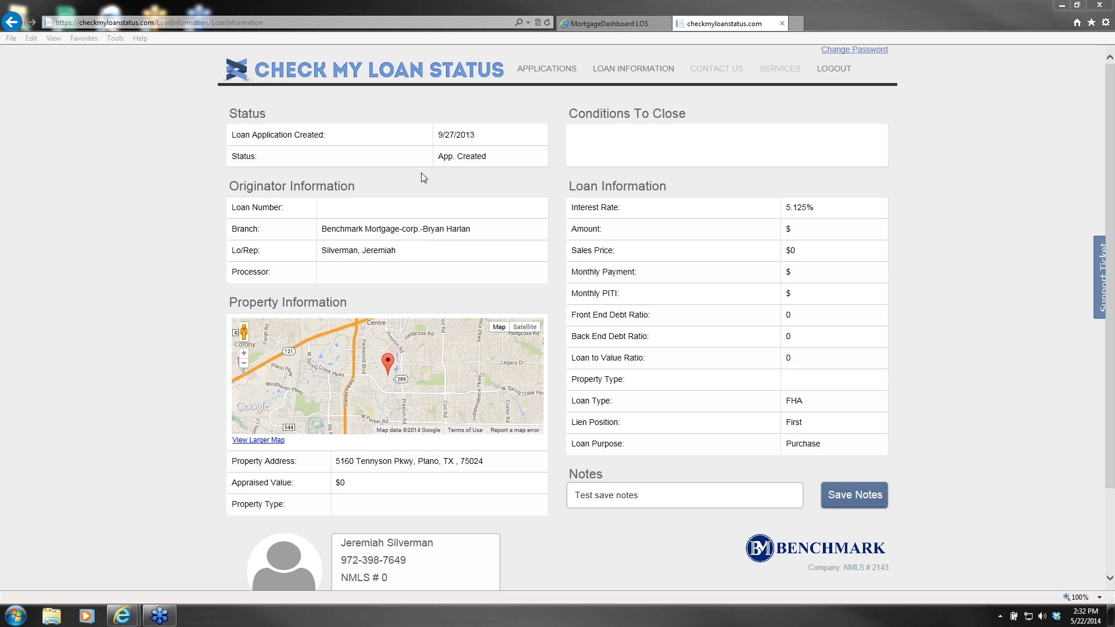
Step: Dismiss the colour-scheme prompt and go back to the MortgageDashboard LOS Prospect Pipeline
left_click_drag(495, 158, 431, 161)
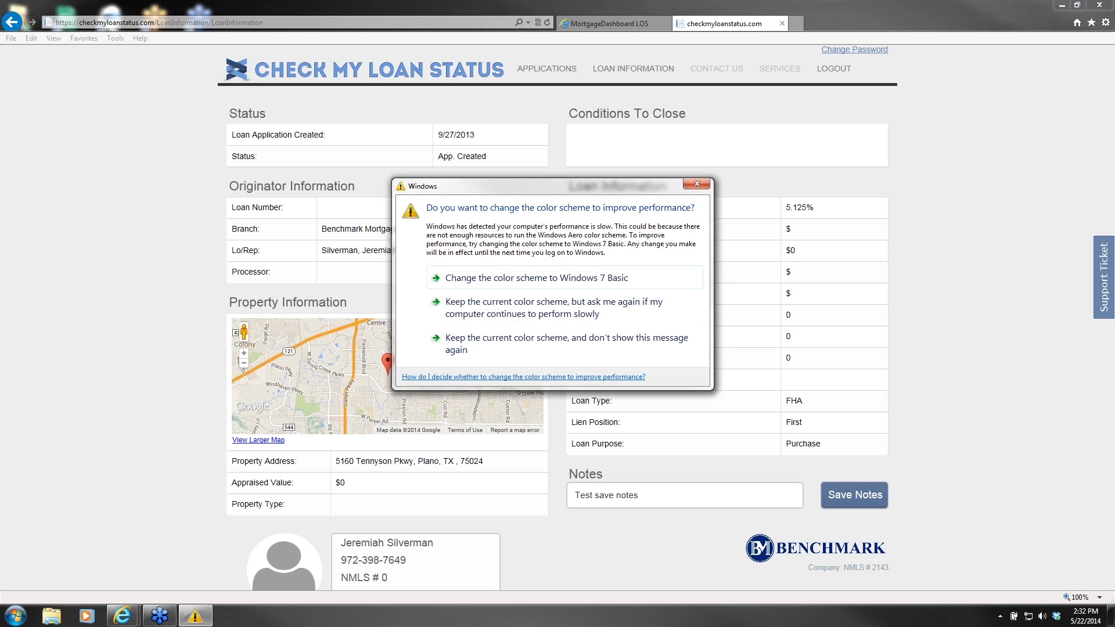
left_click(694, 186)
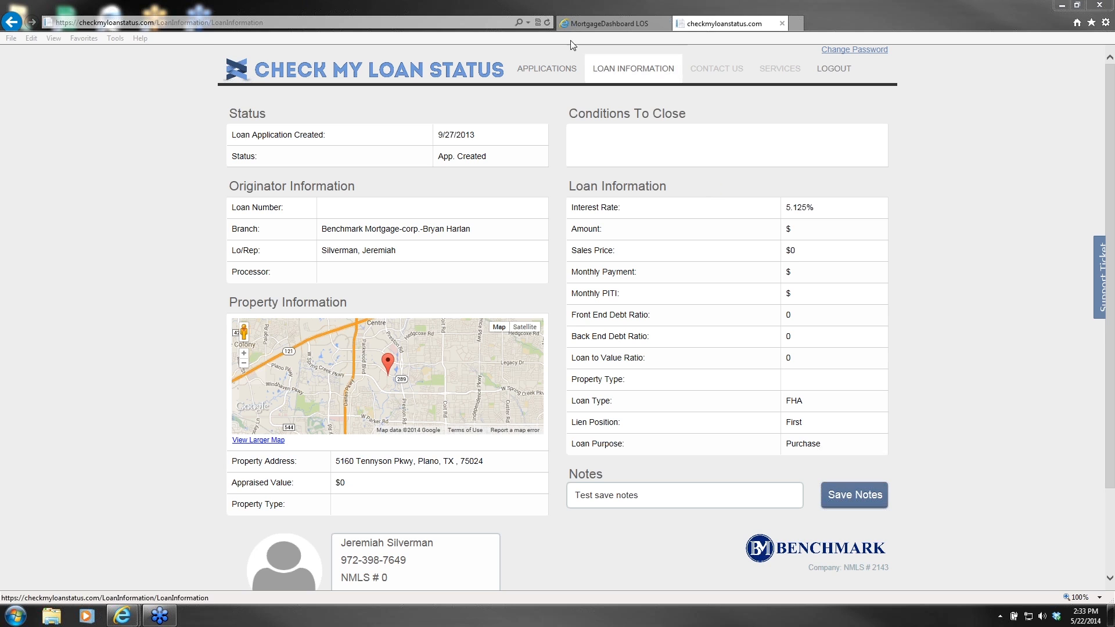
left_click(607, 23)
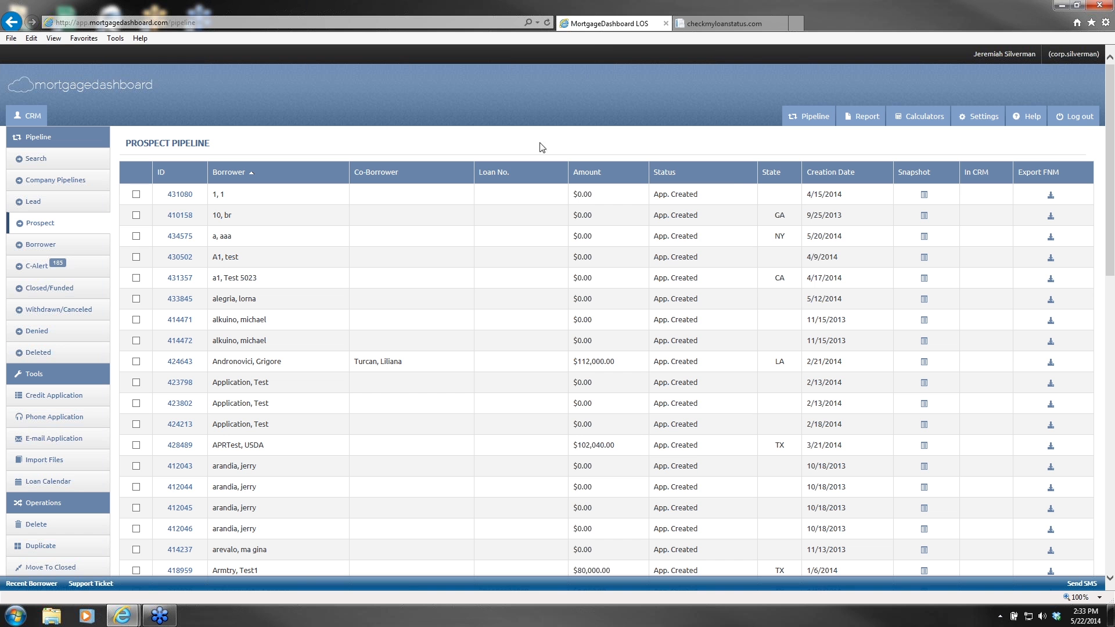
Step: Review the Check My Loan Status extension settings and its unique portal URL, then return to the portal
left_click(981, 123)
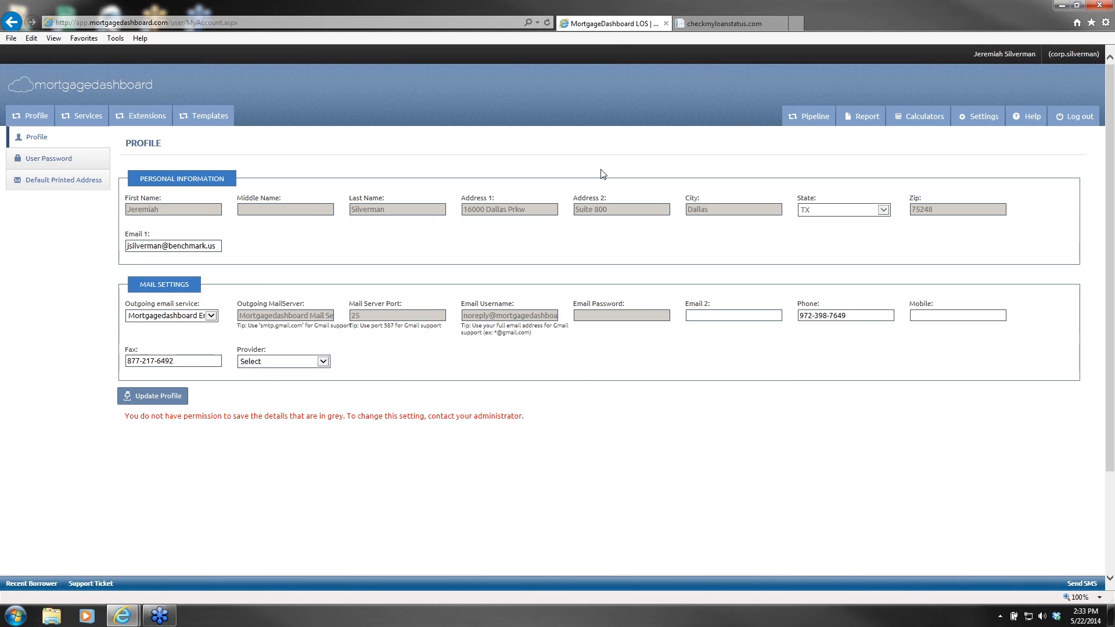
left_click(140, 118)
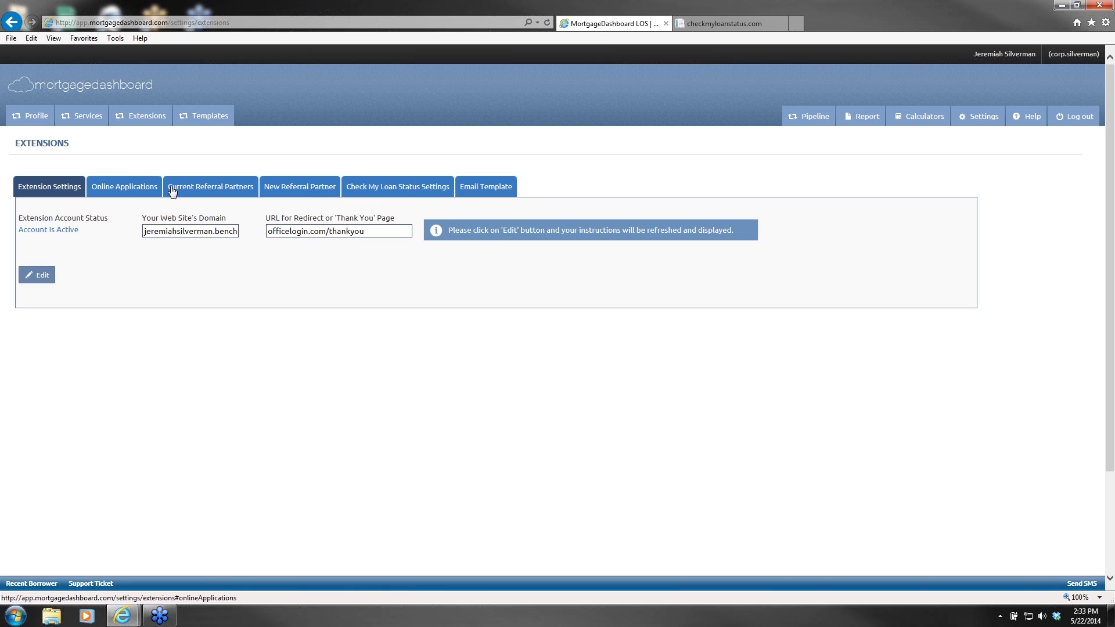
left_click(405, 189)
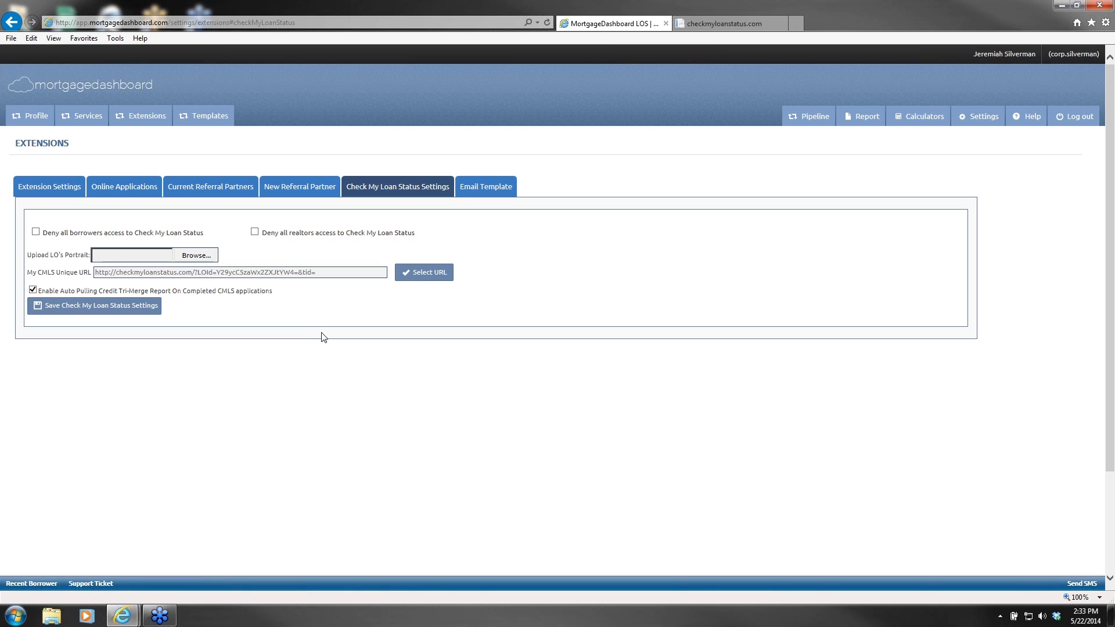
left_click(429, 276)
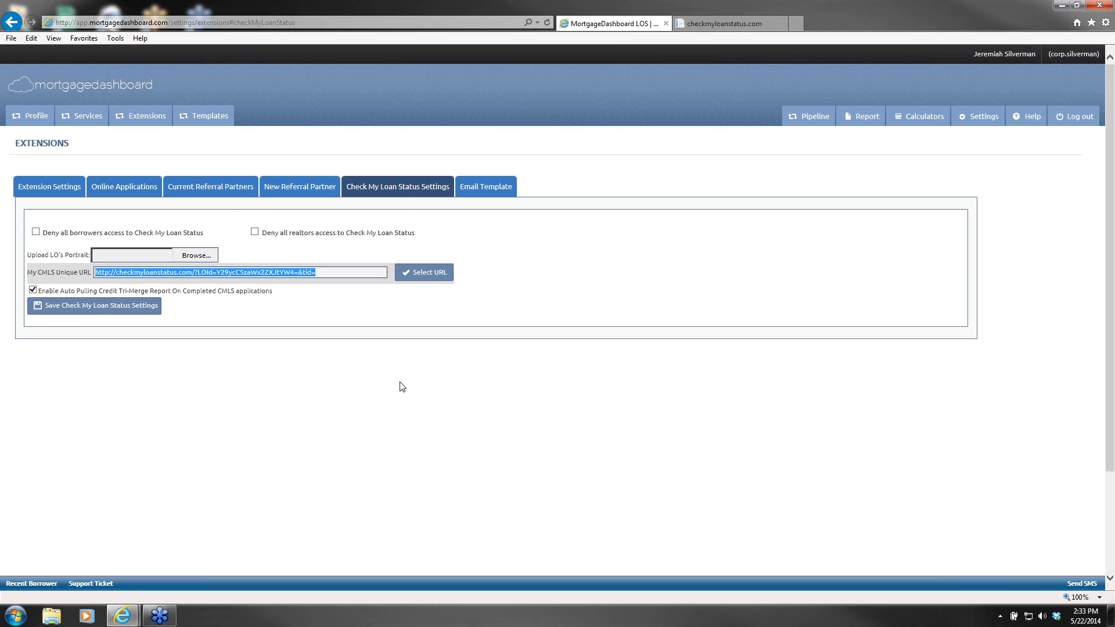
left_click(711, 24)
left_click(952, 234)
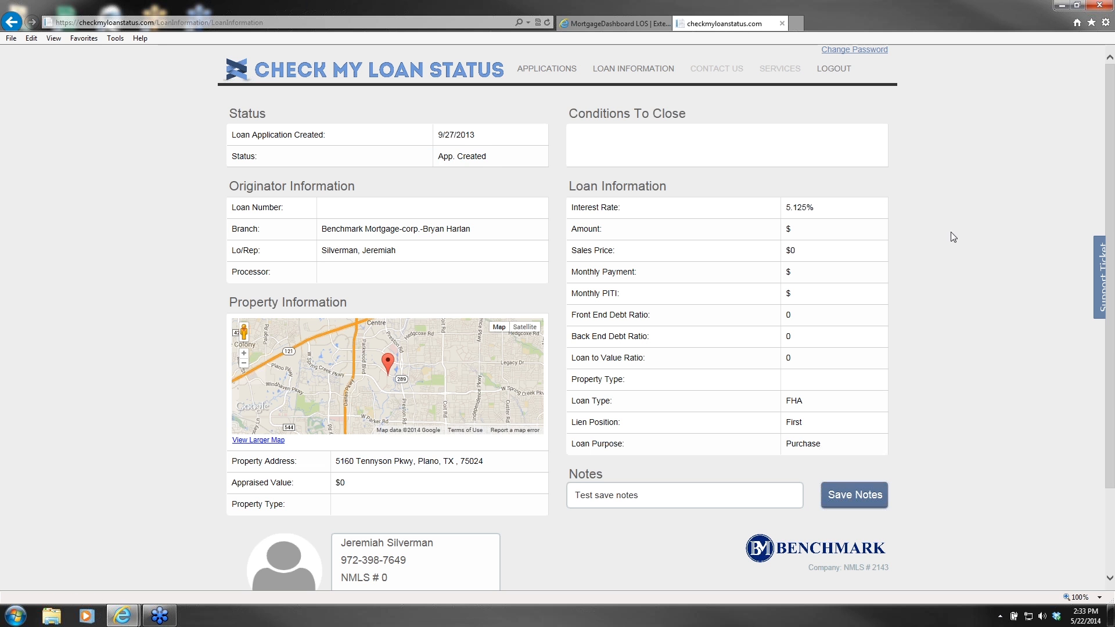
Step: Log out of the portal and start a new account with the borrower's name, e-mail and password
left_click(834, 70)
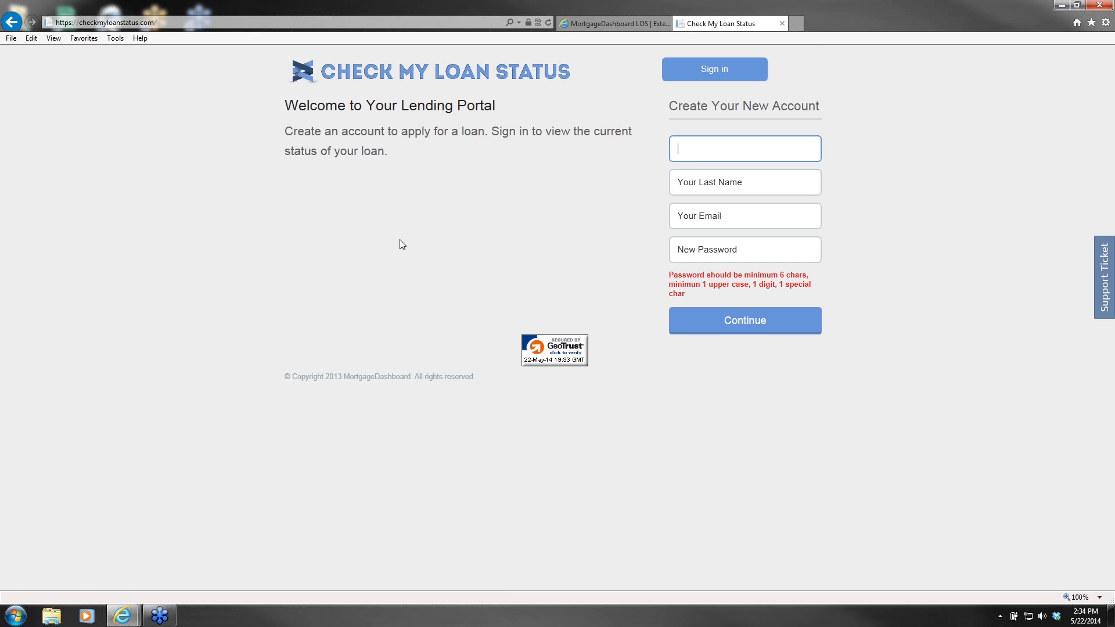
type("Jeremiah")
key("Tab")
type("Webinar")
key("Tab")
type("jwebinar@test.com")
key("Tab")
type("Test1!")
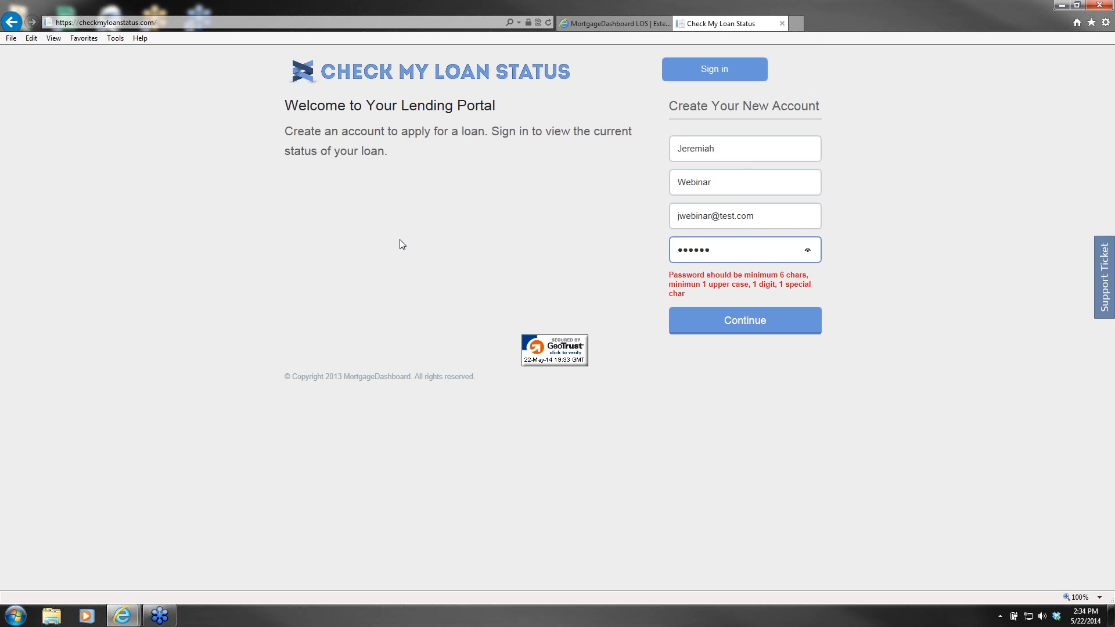
type("23")
left_click(737, 323)
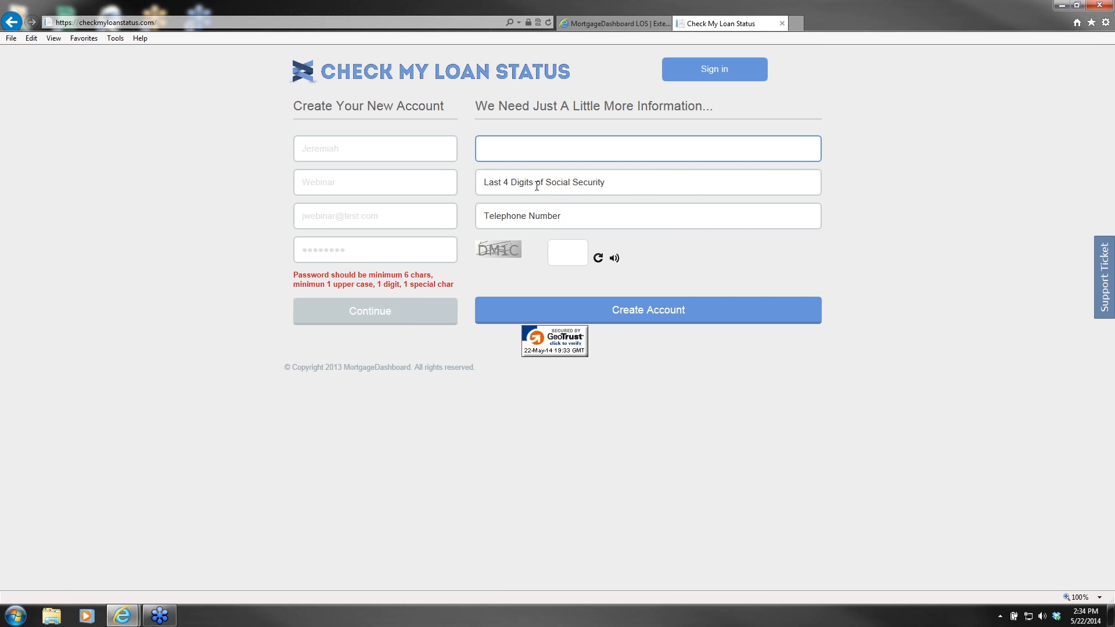
Step: Enter the confirmation password, SSN last four, phone number and captcha, and submit the account
type("Test1!23")
left_click(537, 186)
type("4444")
key("Tab")
type("1111111111")
key("Tab")
type("DM1C")
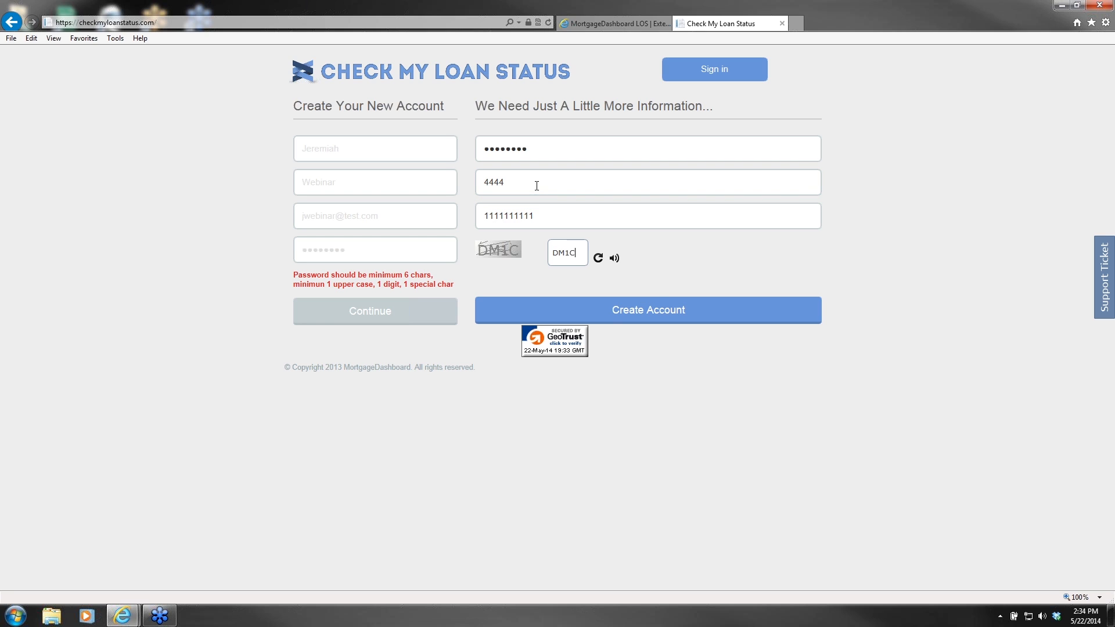
left_click(642, 312)
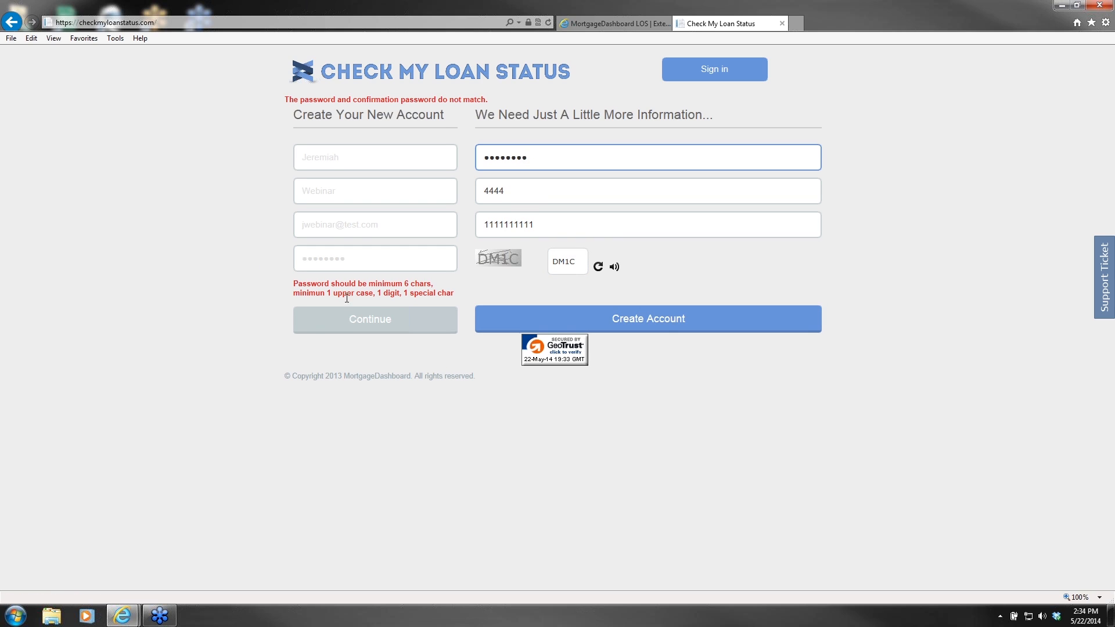
Step: Retype the passwords after the mismatch error; a blank extra tab gets opened
left_click(367, 260)
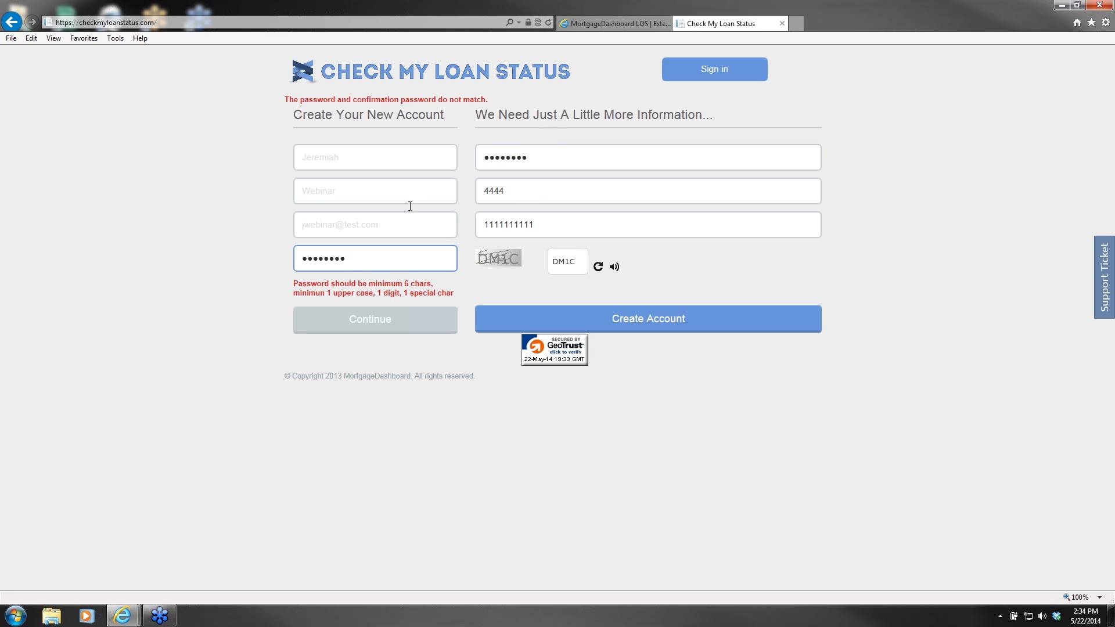
double_click(356, 269)
type("••••••••")
key("Tab")
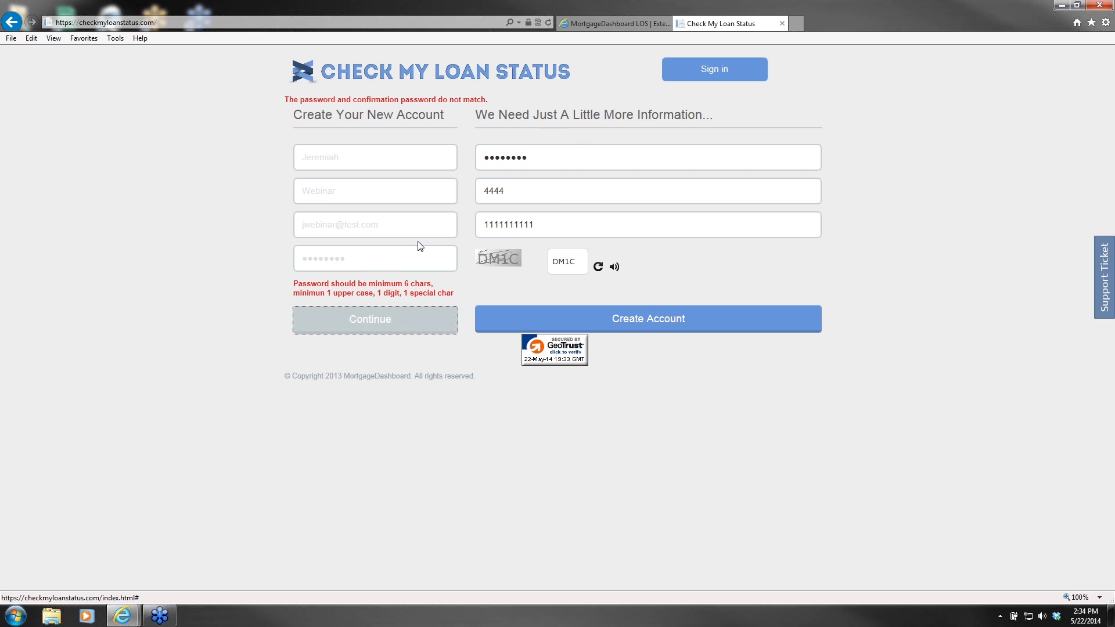
double_click(560, 154)
type("••••••••")
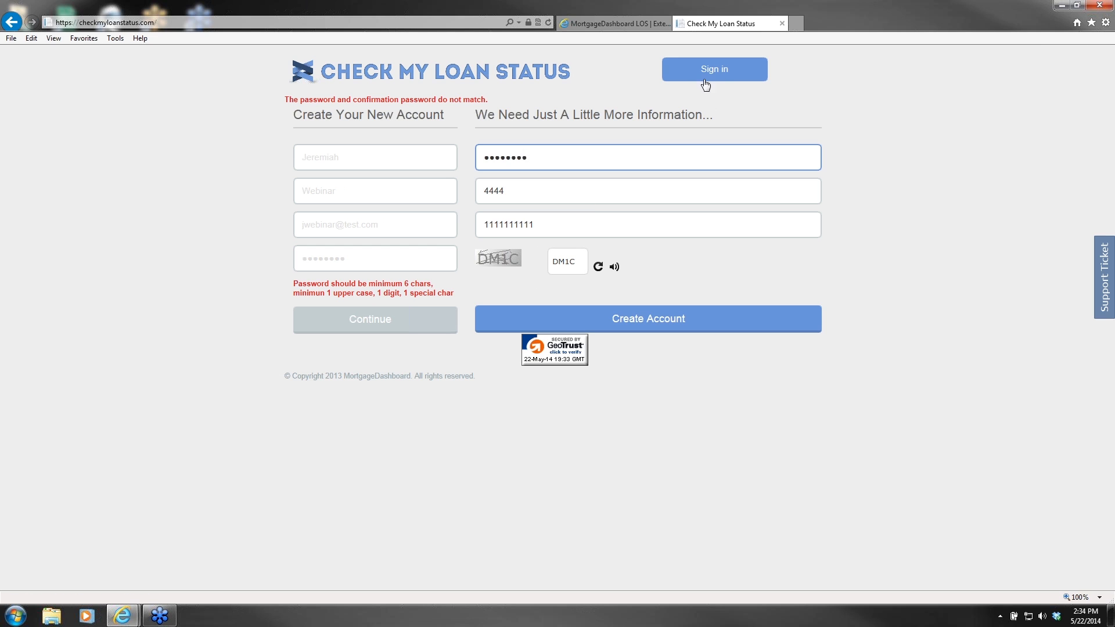
left_click(793, 24)
left_click(735, 26)
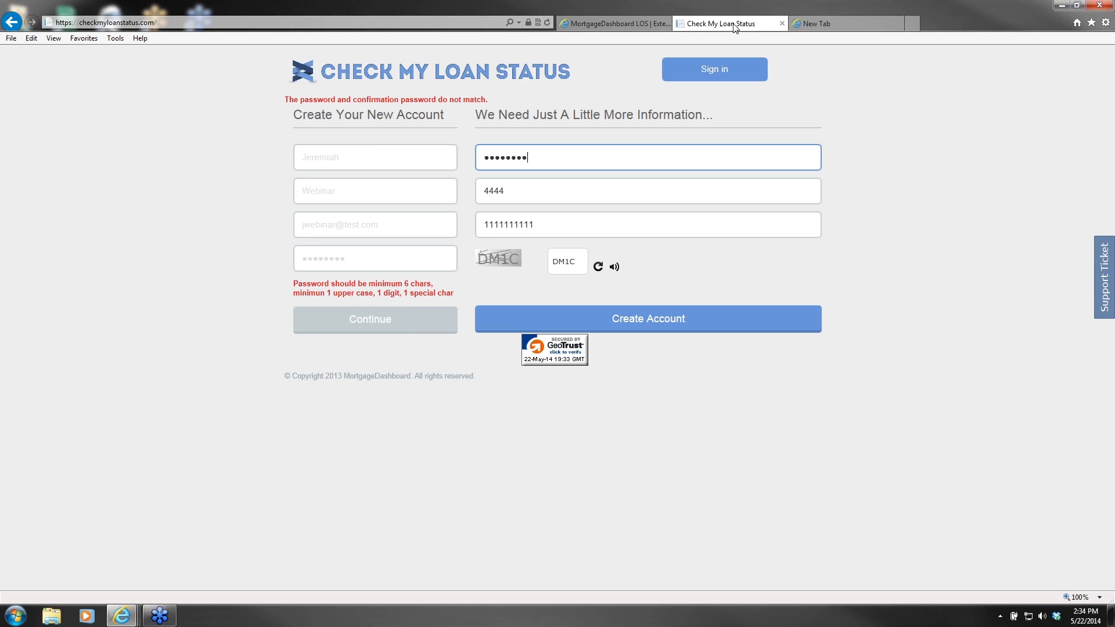
Step: Reload checkmyloanstatus.com and fill in the borrower's name, a new e-mail and password
left_click(781, 23)
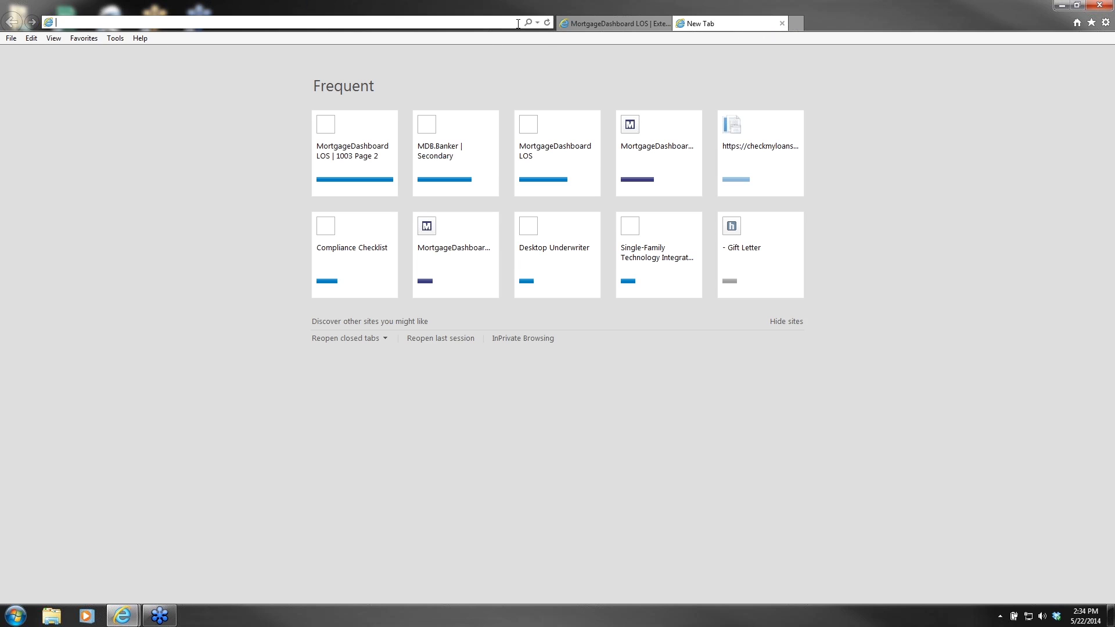
type("checkmyloanstatus.com/")
key("Return")
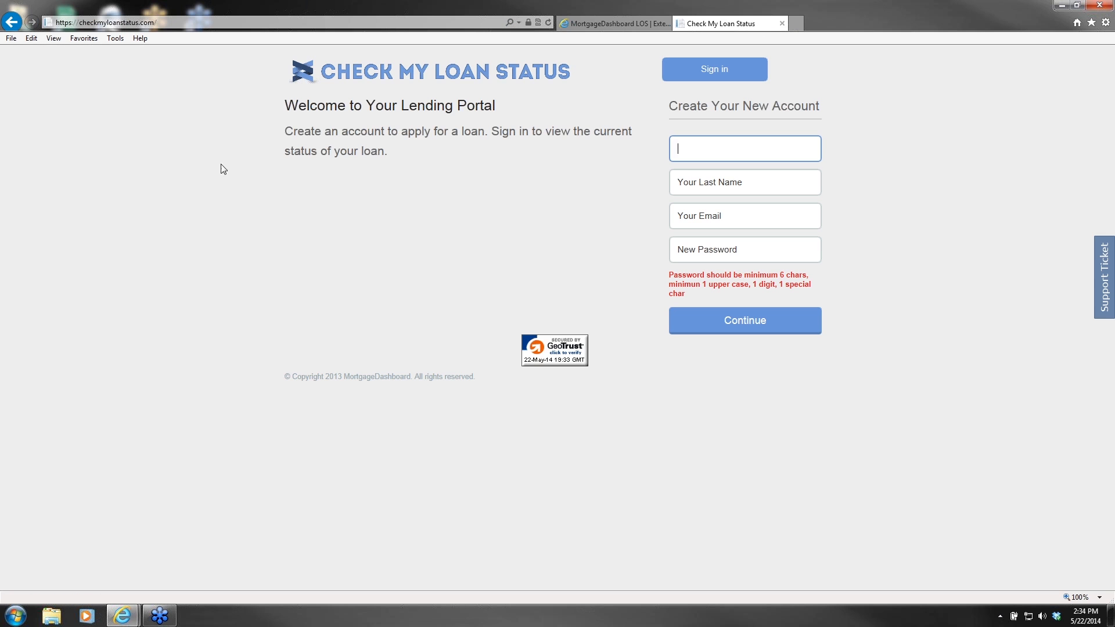
type("Jeremiah")
key("Tab")
type("Webinar")
key("Tab")
type("jwebinar1@")
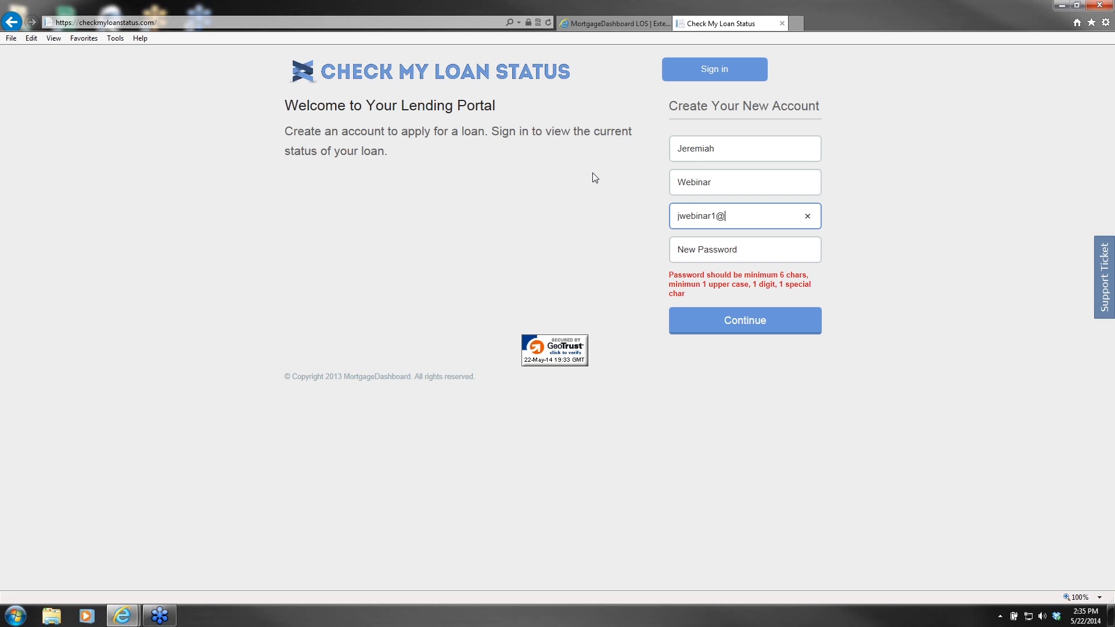
type("test.com")
key("Tab")
type("Test123!")
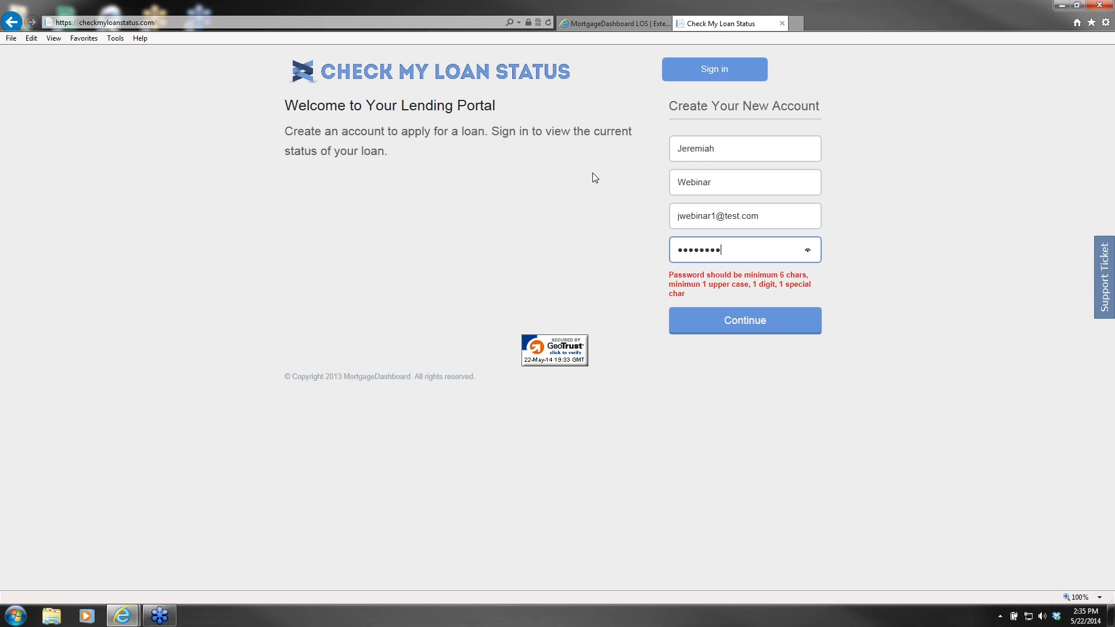
left_click(730, 321)
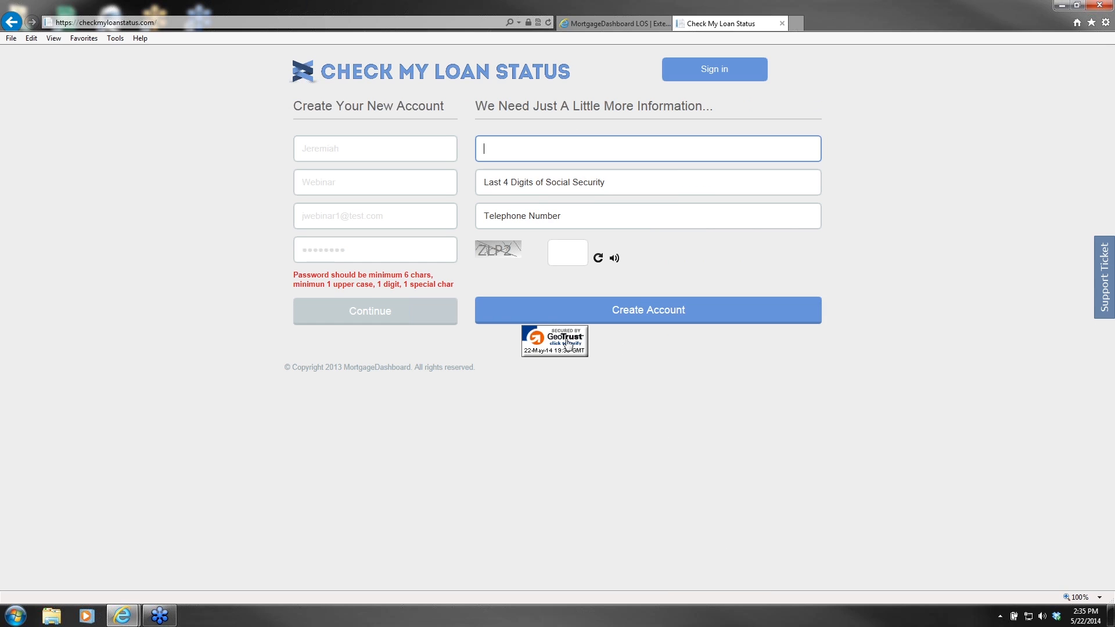
Step: Add the confirmation password, SSN last four, phone and captcha, create the account, and agree to Credit Check
type("Test123!")
key("Tab")
type("4444")
key("Tab")
type("1111111111")
key("Tab")
type("ZLP2")
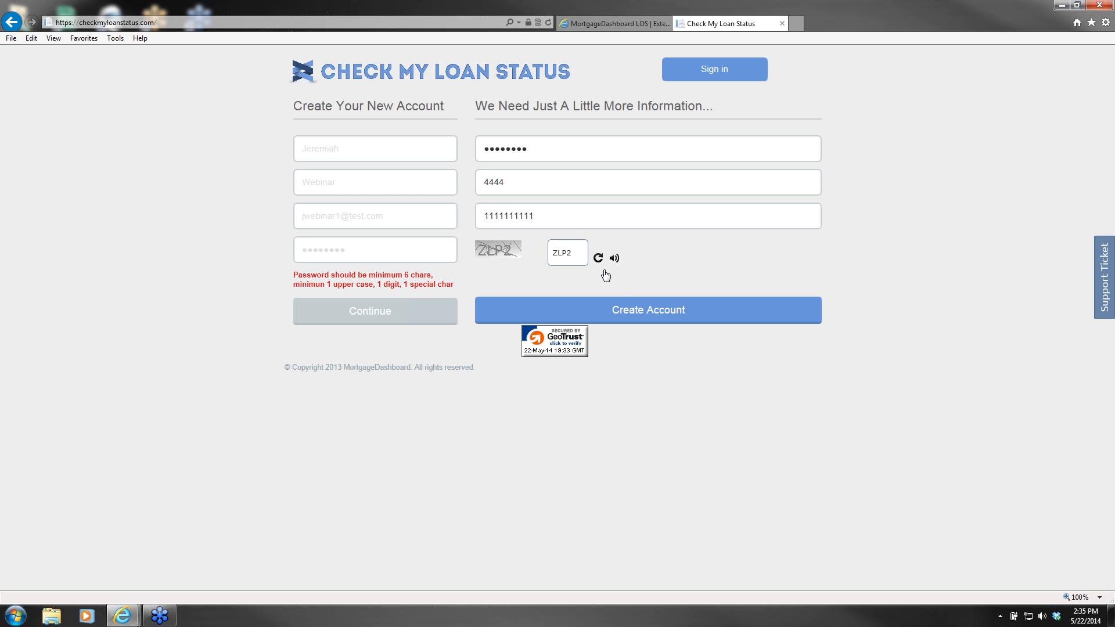
left_click(621, 311)
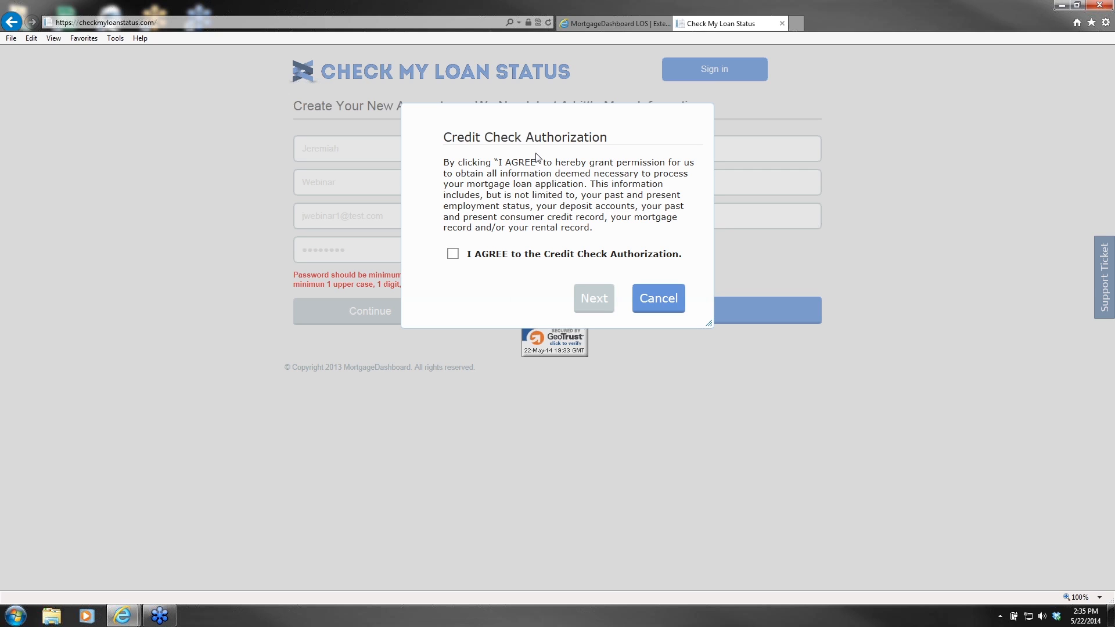
left_click(453, 254)
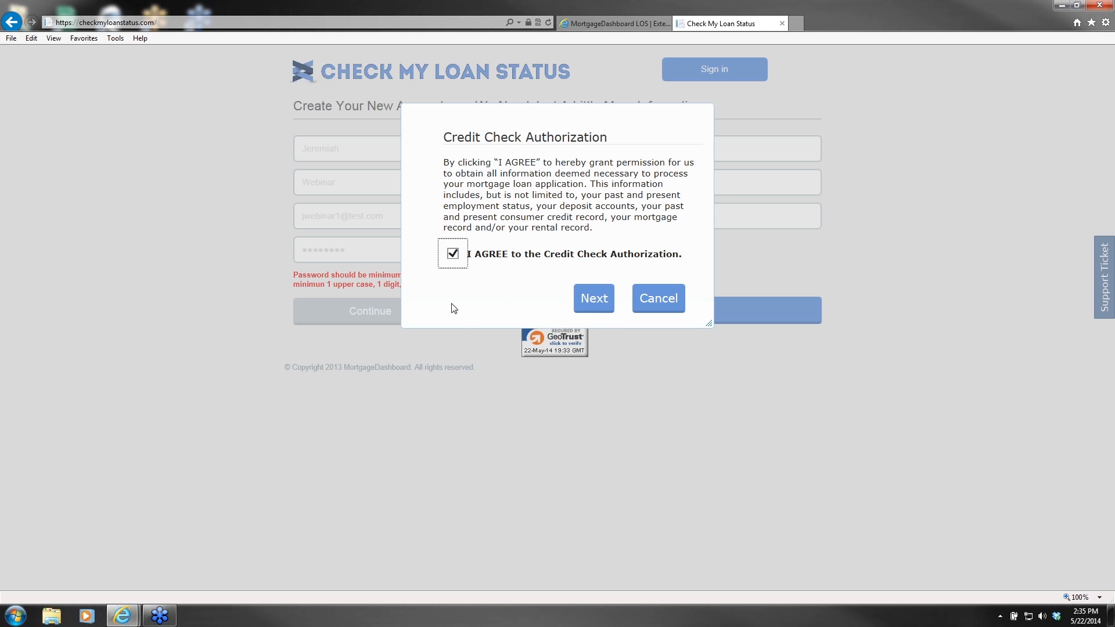
Step: Accept the Credit Check, Patriot Act and Electronic Disclosures authorizations and submit them
left_click(595, 298)
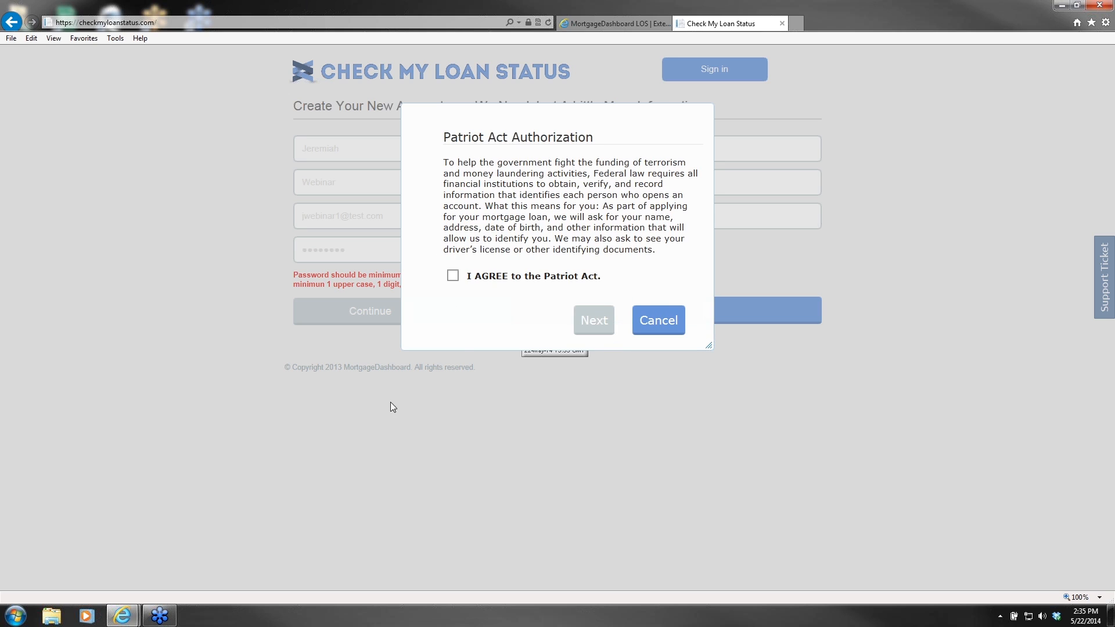
left_click(453, 277)
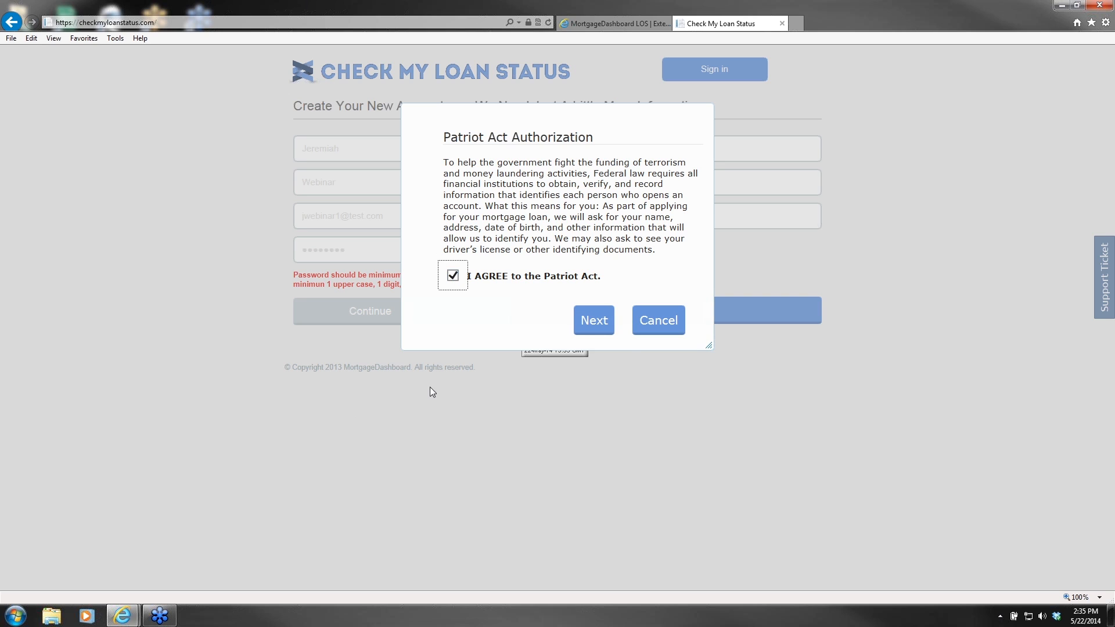
left_click(587, 326)
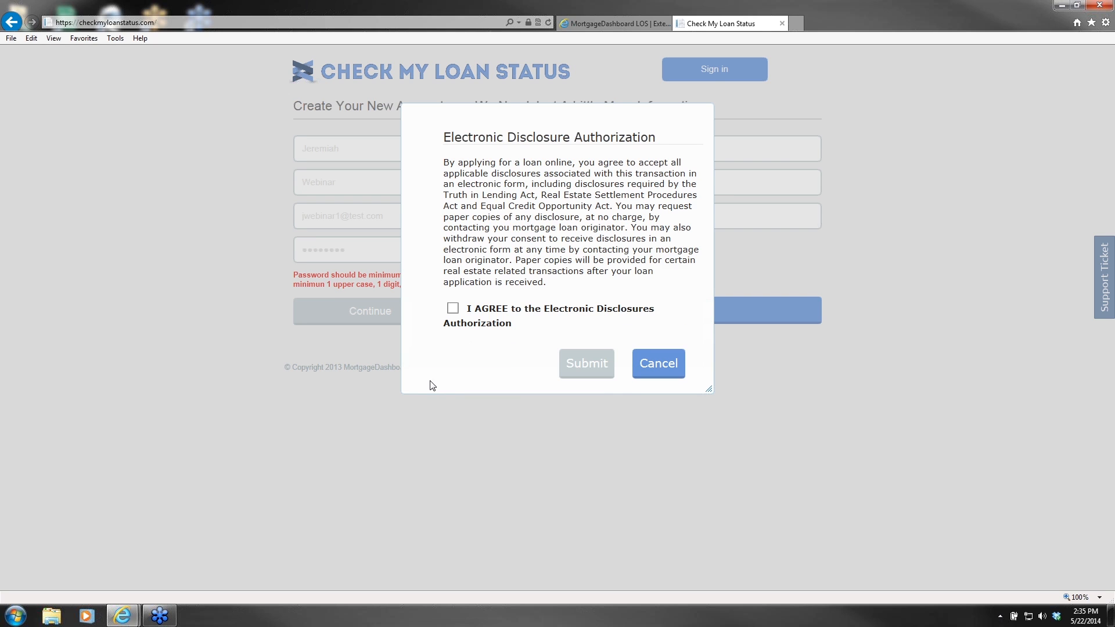
left_click(453, 307)
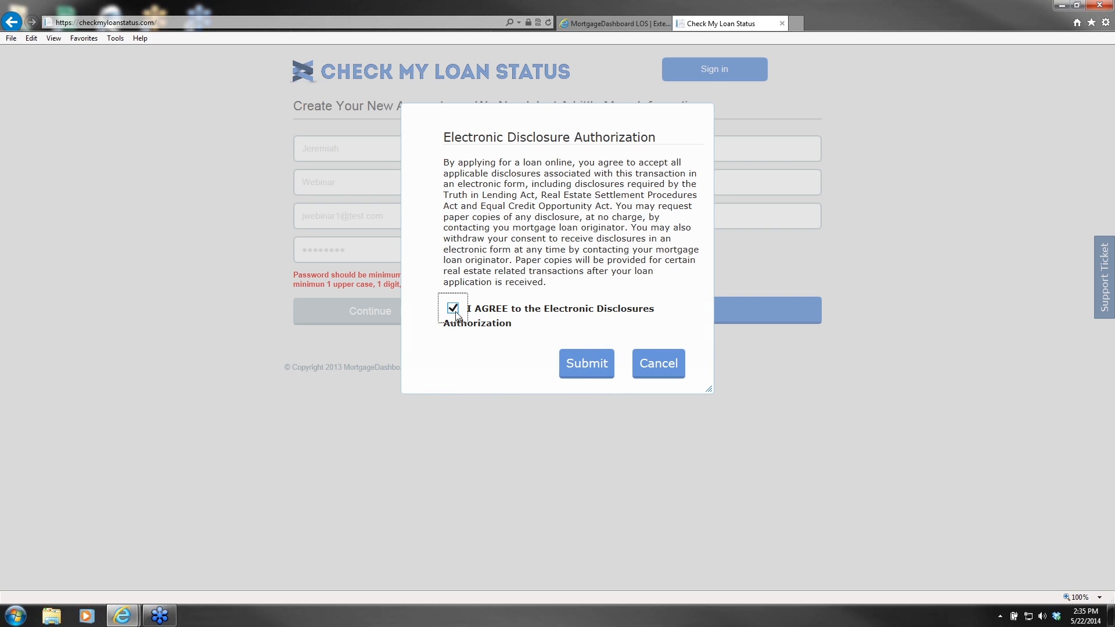
left_click(585, 369)
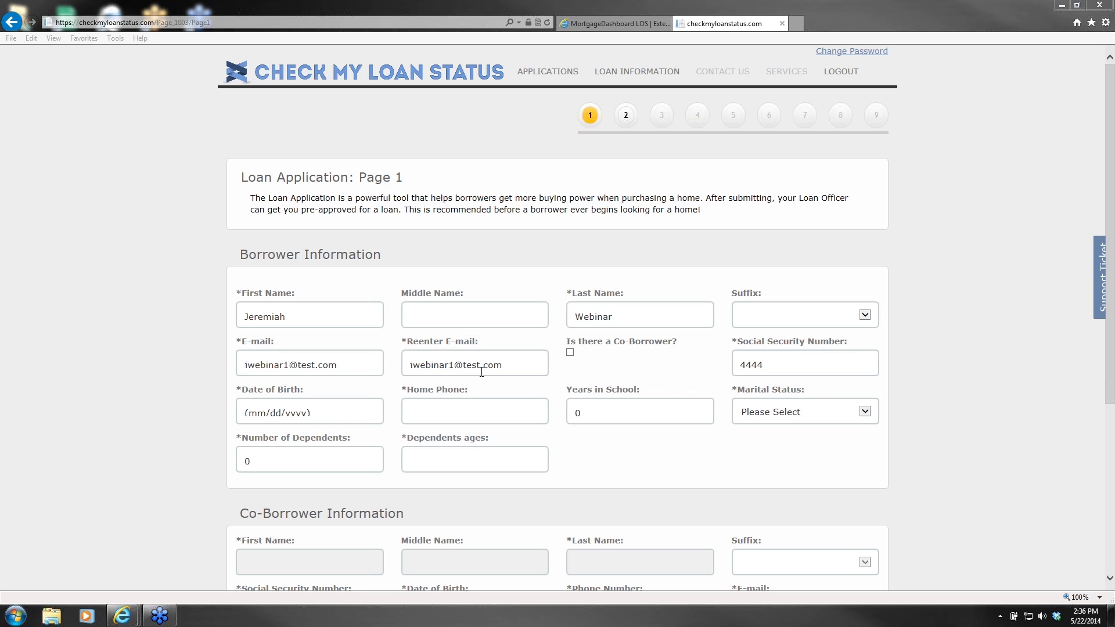
Step: Look over the prefilled Loan Application Page 1, starting at the Reenter E-mail field
left_click(433, 366)
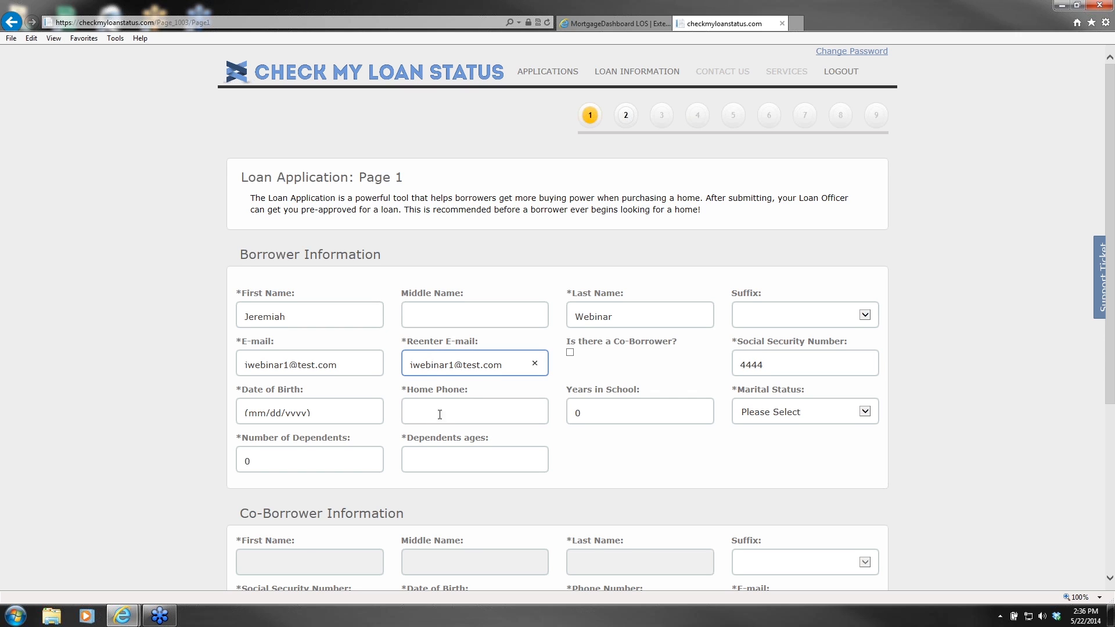
scroll(458, 326, "down", 3)
scroll(488, 255, "up", 2)
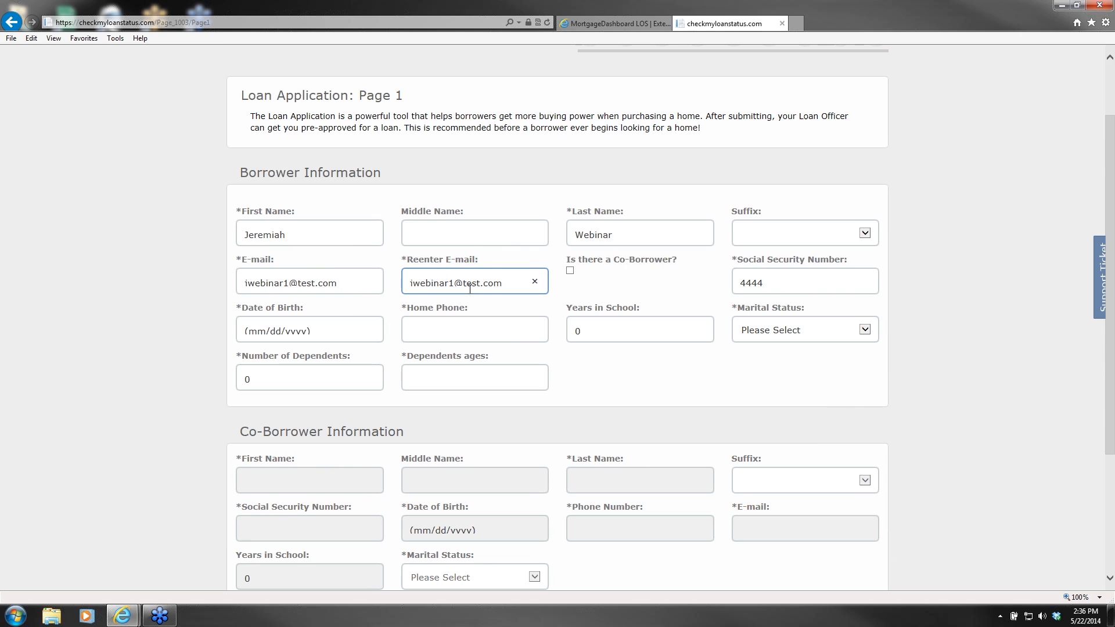
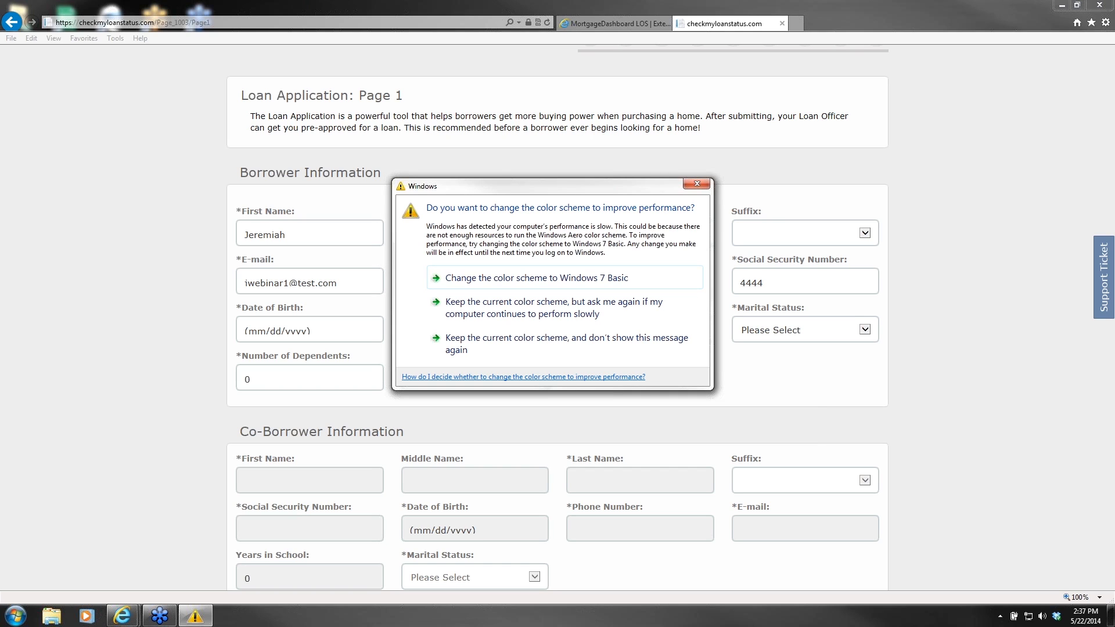
Step: Dismiss the colour-scheme warning and return to the Check My Loan Status Settings page
key("Escape")
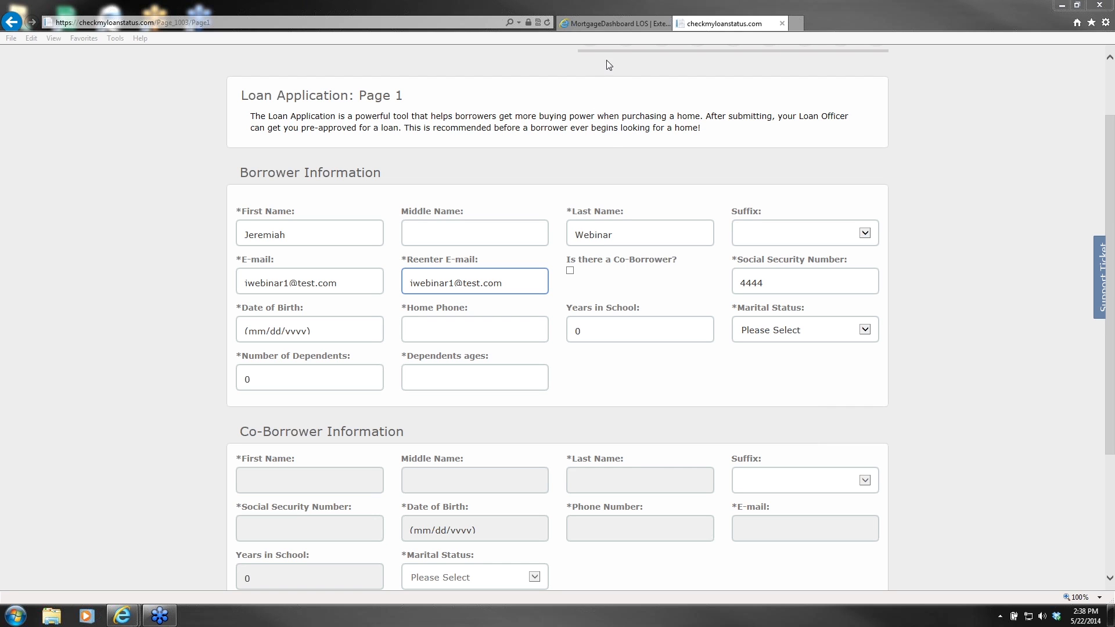
left_click(606, 33)
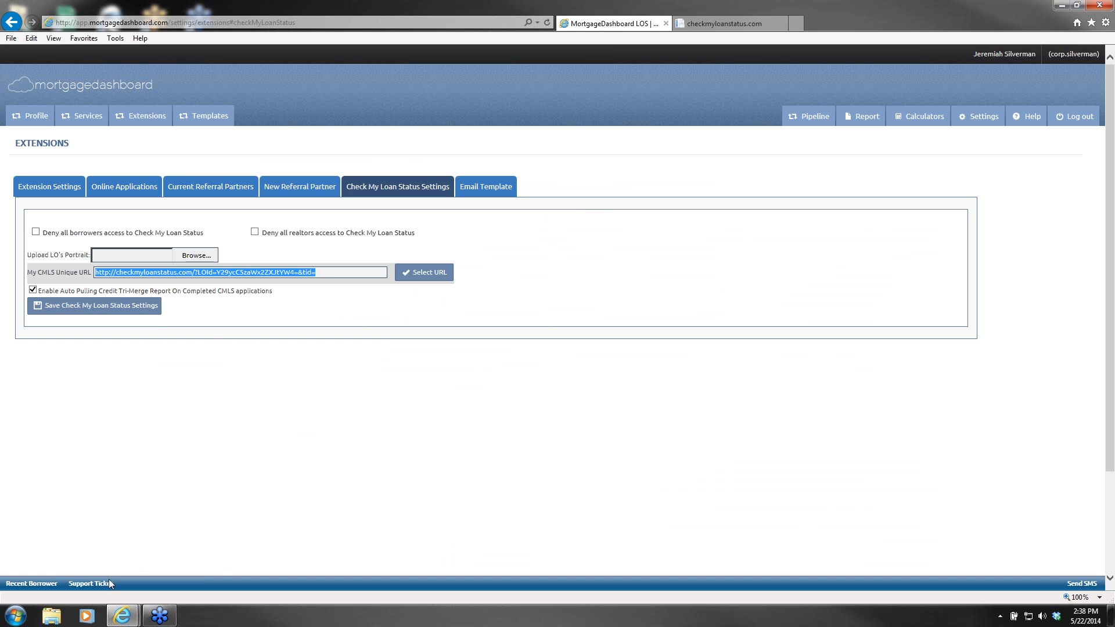
left_click(87, 585)
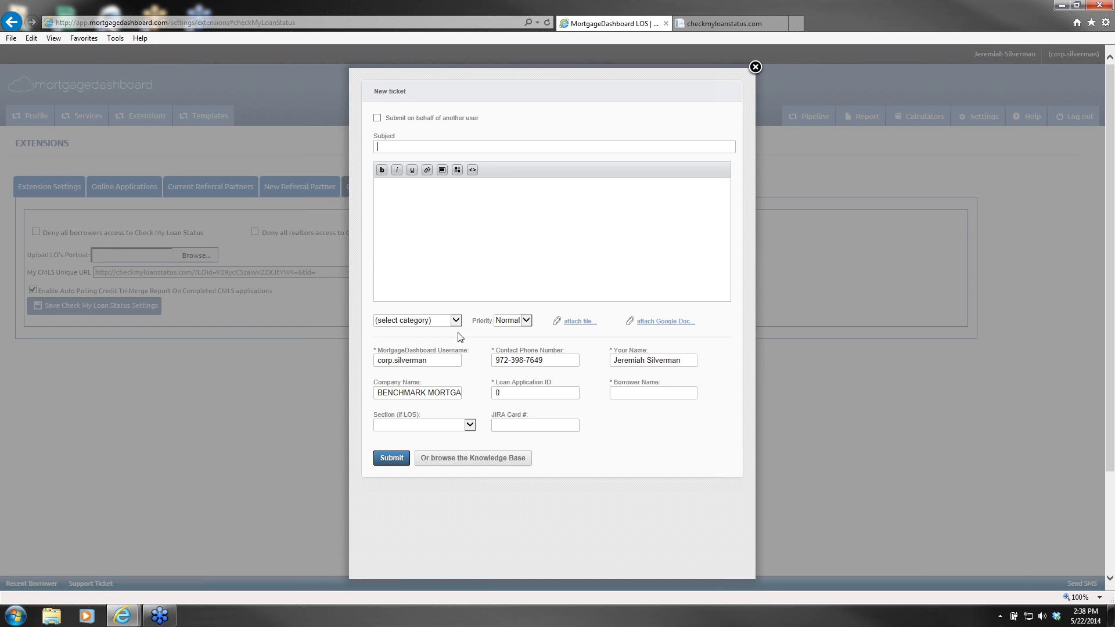
left_click(444, 321)
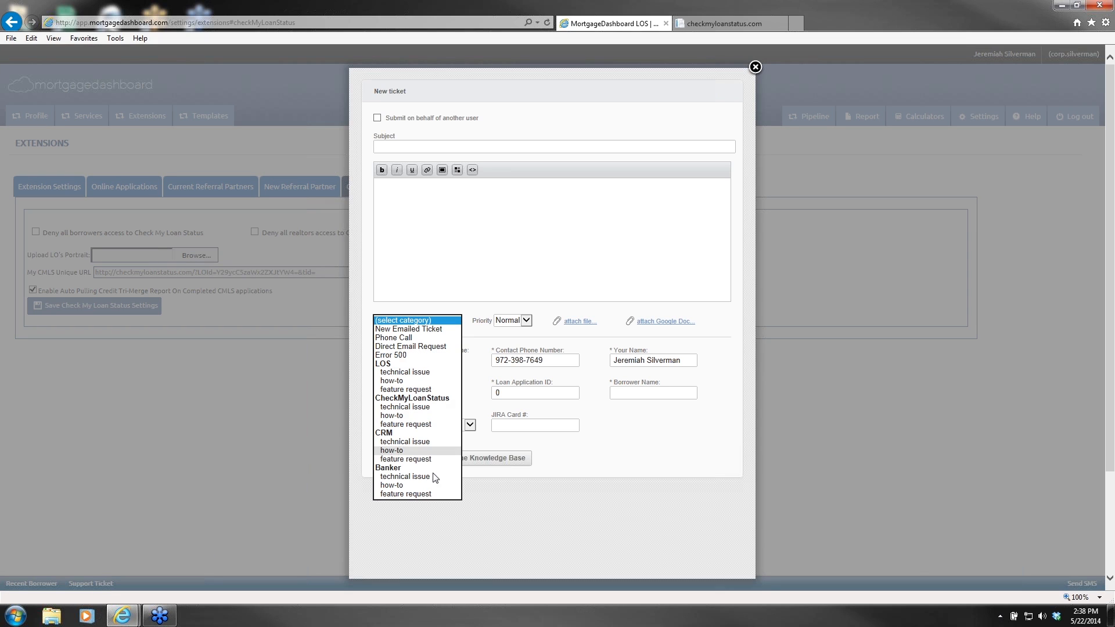
left_click(411, 424)
left_click(507, 239)
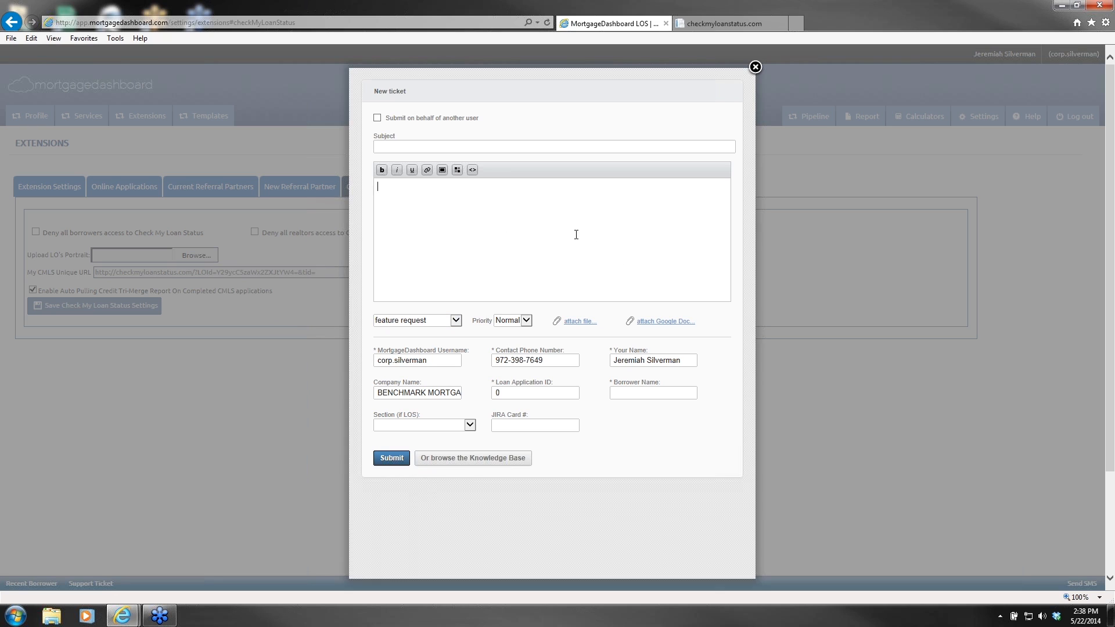
left_click(754, 68)
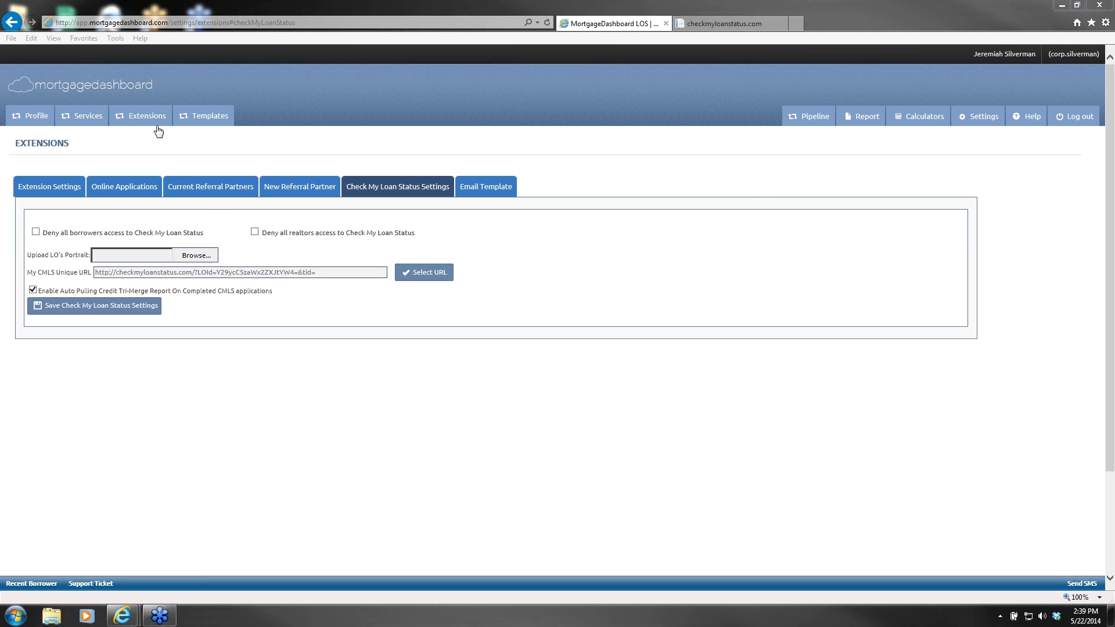
Step: Open the Email Template page with the borrower confirmation email and its first and last name variables
left_click(485, 186)
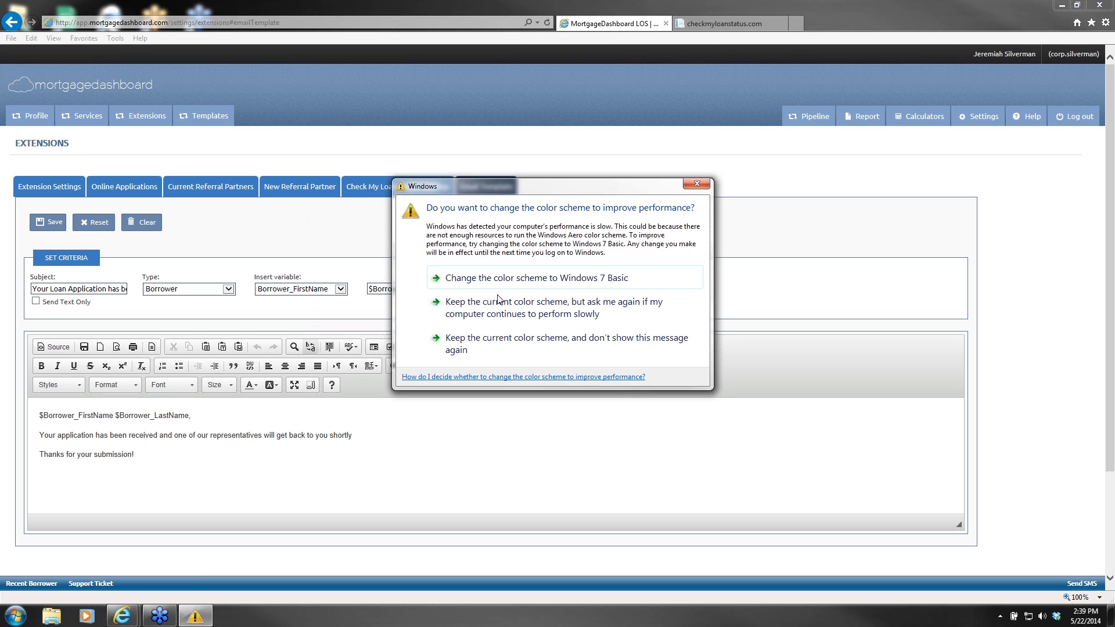
Step: Dismiss the recurring colour-scheme warnings and reset the email template to its saved version
left_click(695, 185)
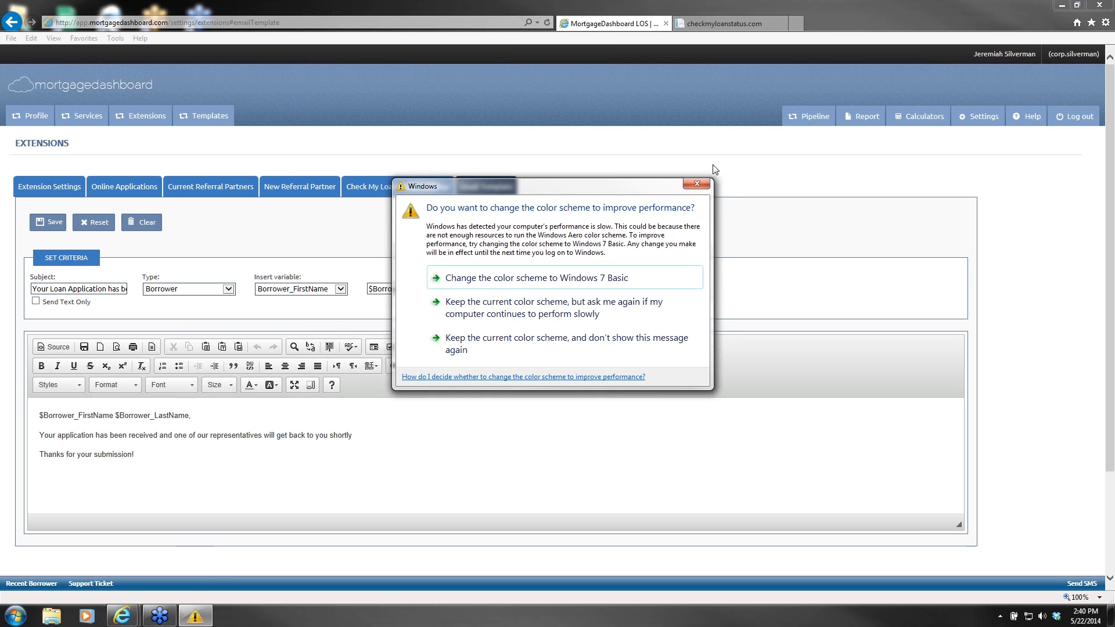
left_click(697, 183)
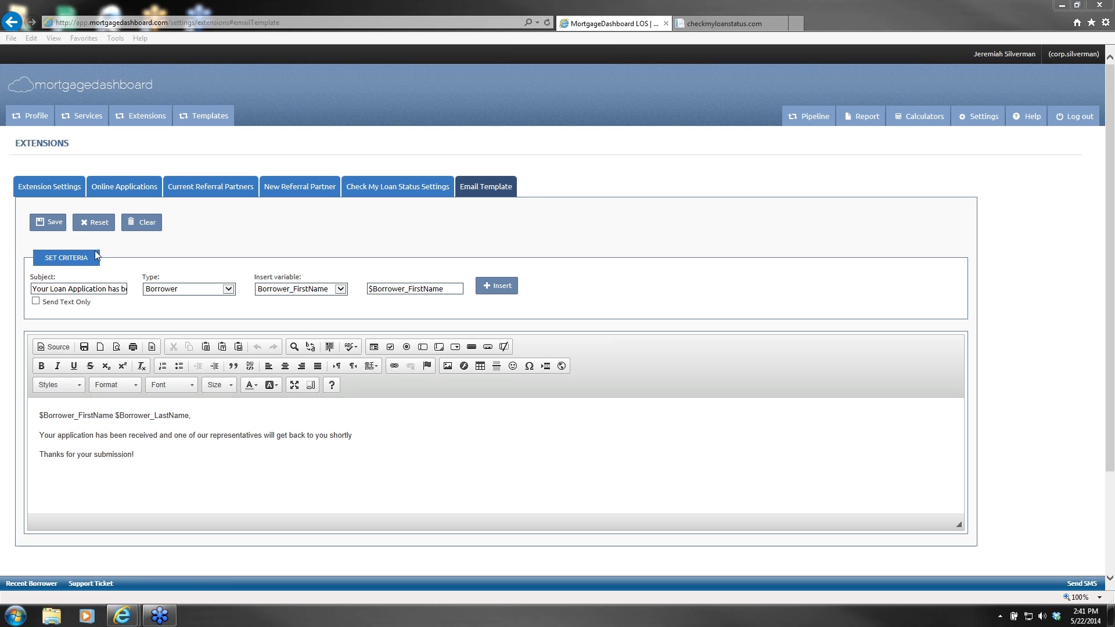
left_click(96, 222)
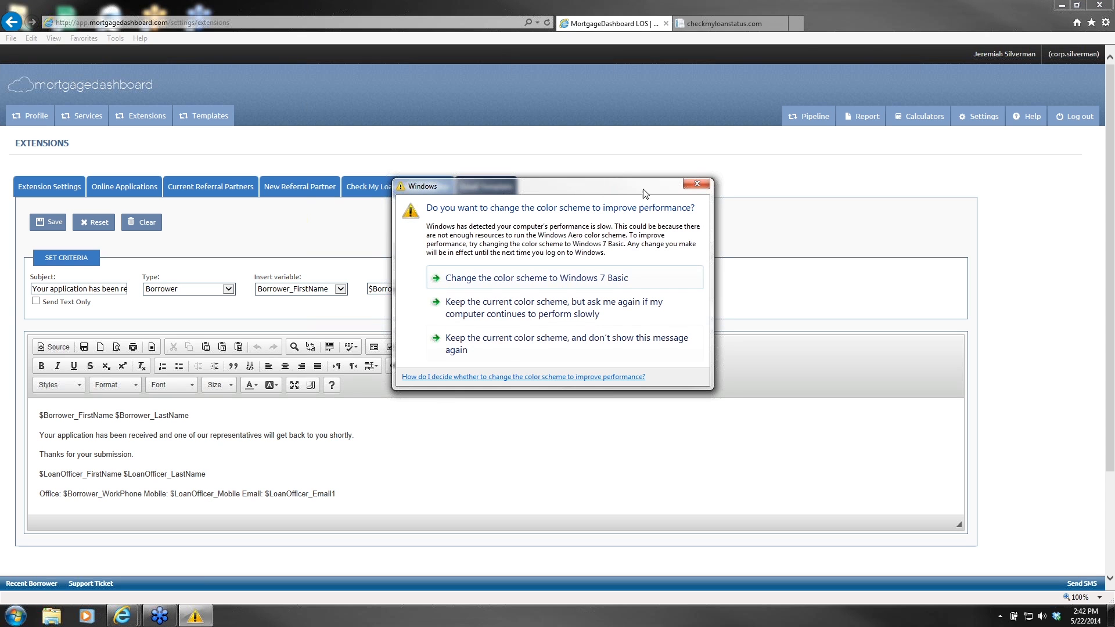
left_click(696, 184)
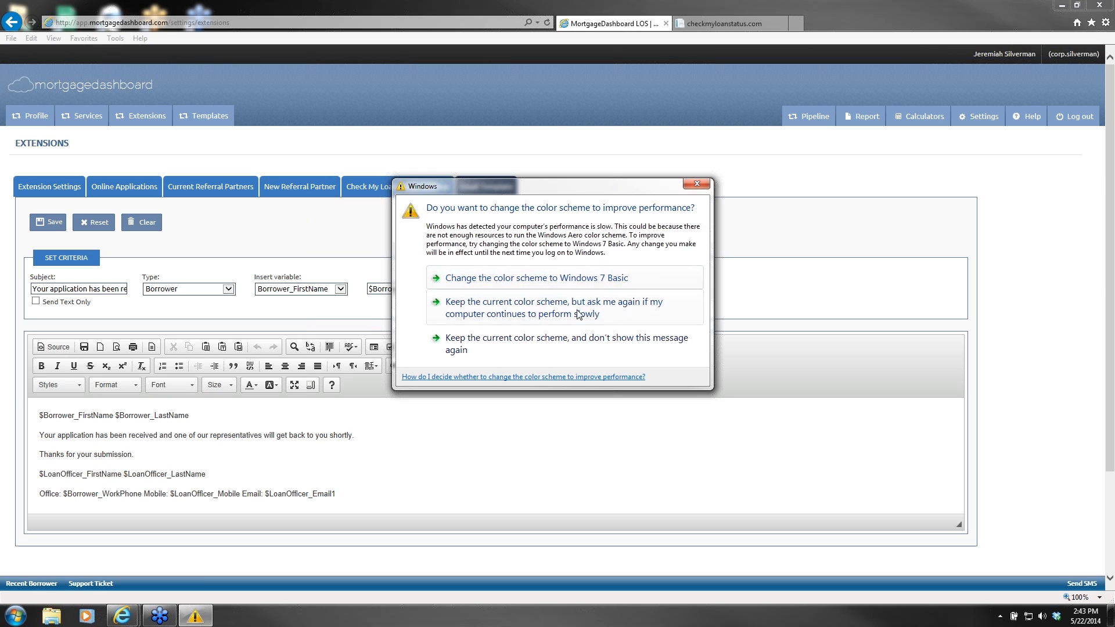
Step: Keep the current colour scheme with no further warnings, and start a new support ticket
left_click(579, 354)
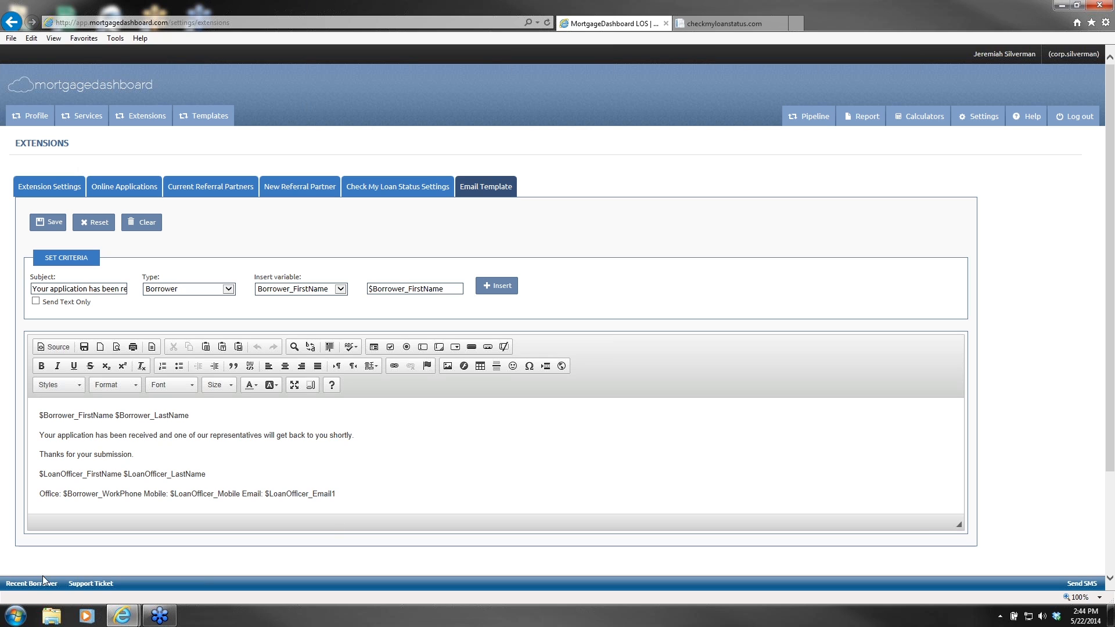
left_click(87, 584)
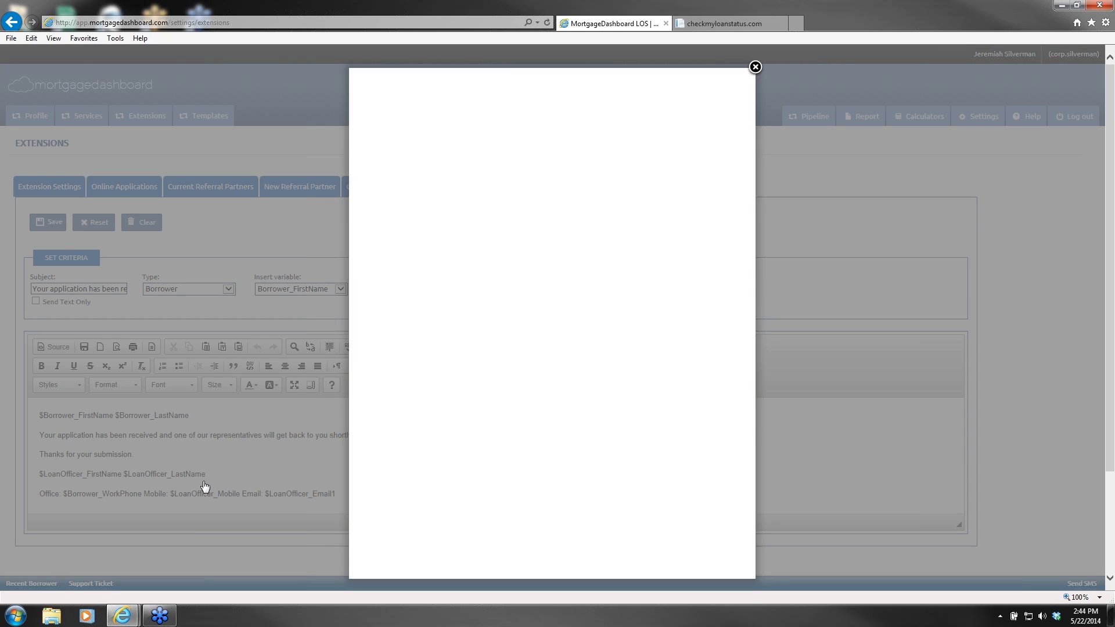
Step: Set the ticket category to CheckMyLoanStatus feature request, then close the form without submitting
left_click(445, 322)
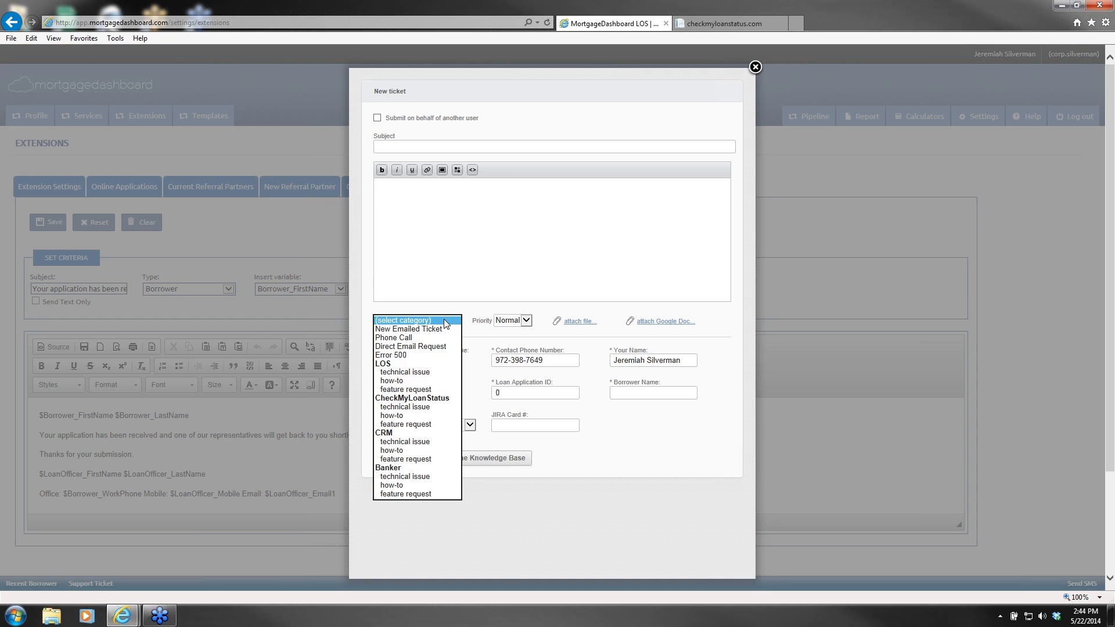
left_click(425, 426)
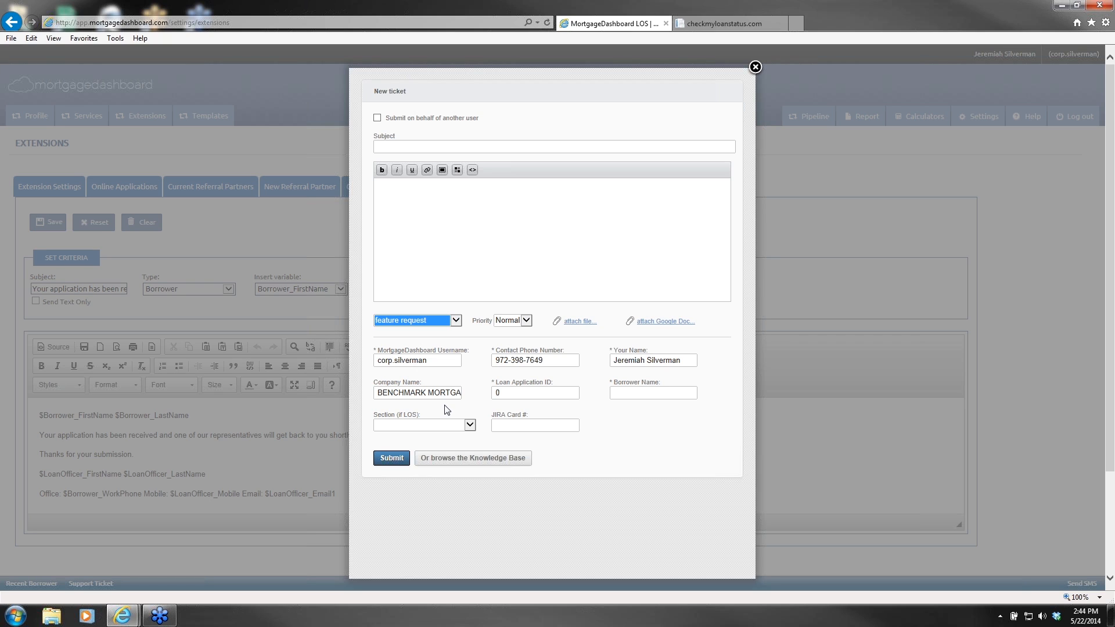
left_click(754, 67)
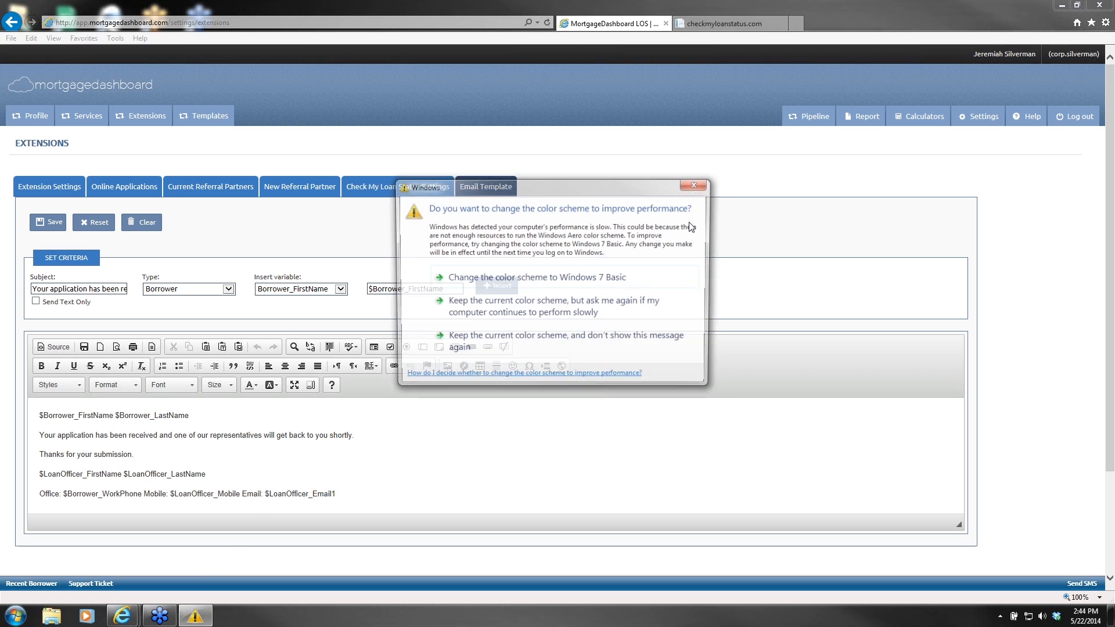